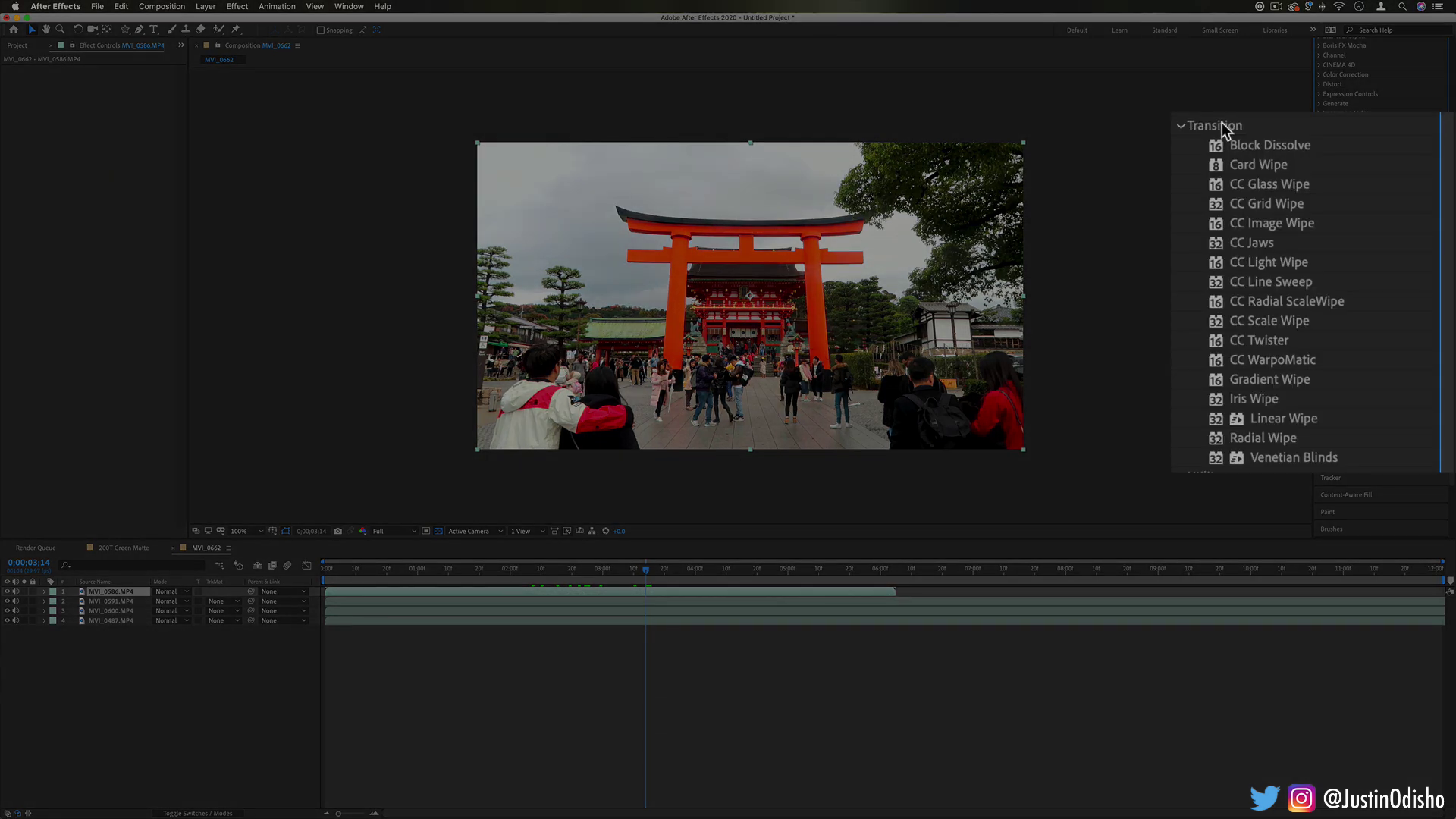
Apply the Block Dissolve transition effect to the MVI_0586.MP4 clip and try out its Transition Completion value.
left_click(1361, 219)
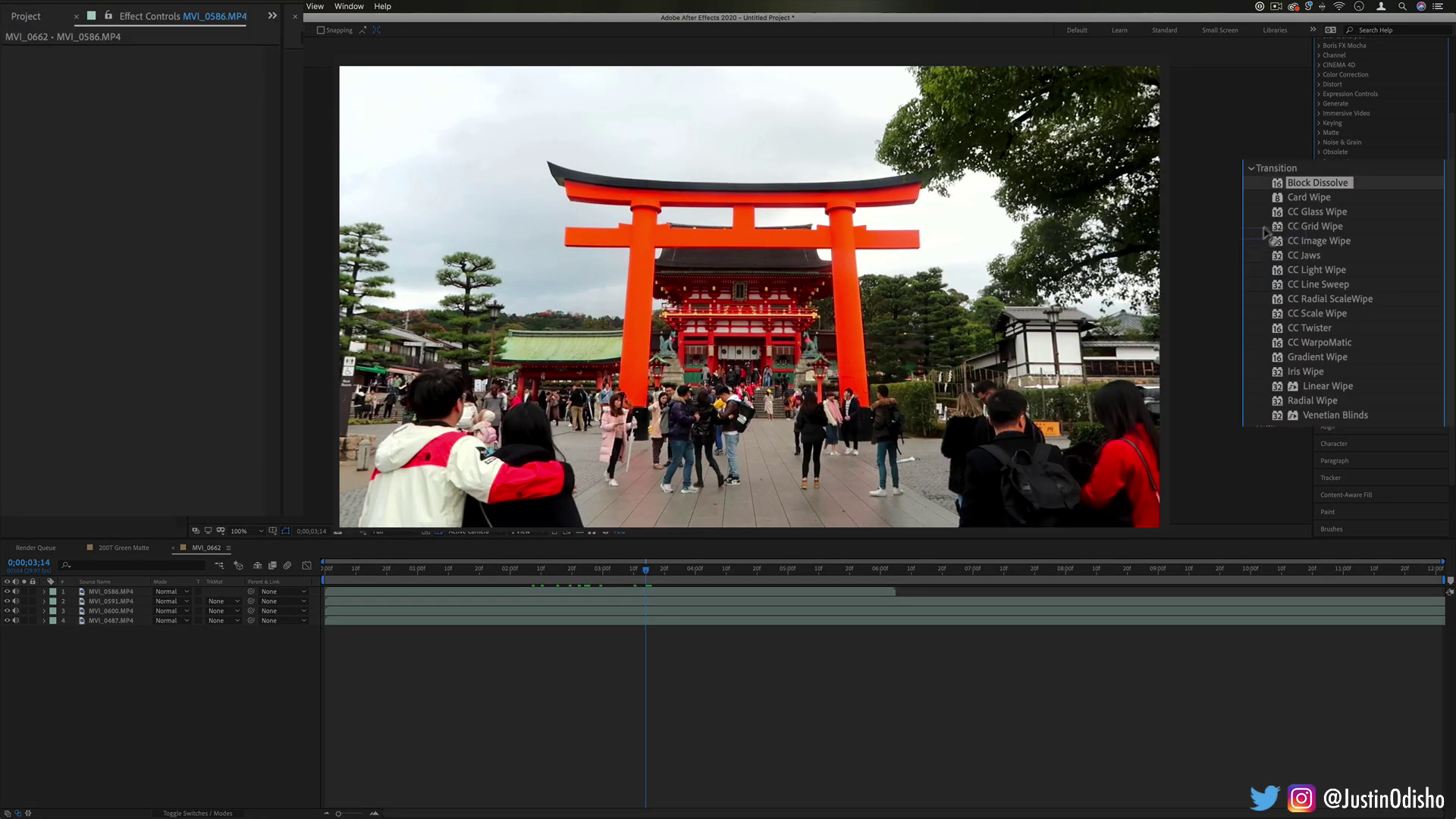
left_click_drag(1265, 232, 670, 298)
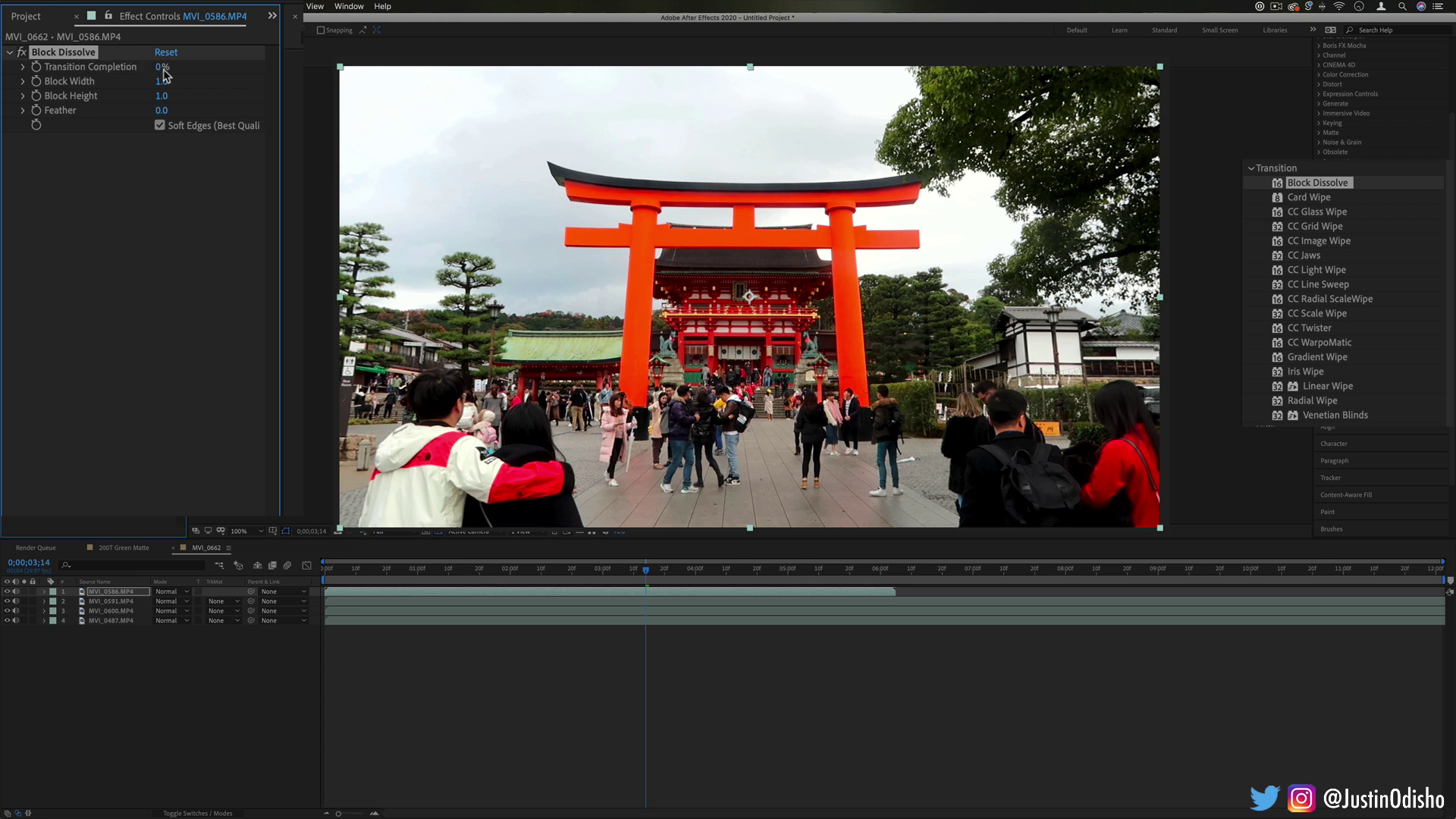
left_click_drag(160, 69, 252, 70)
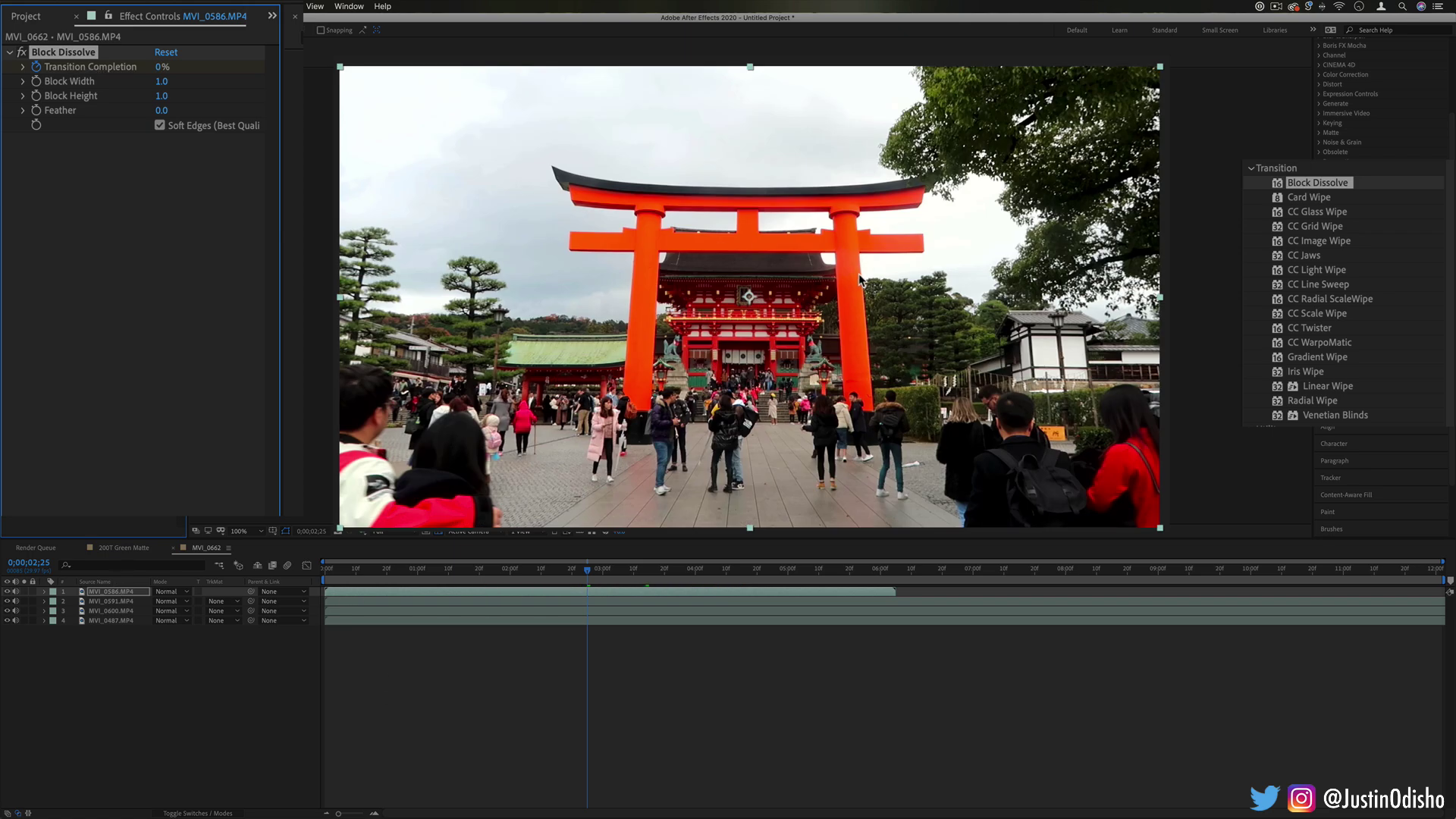
Complete the Block Dissolve animation with Transition Completion at 100% at 0;00;03;09, and expand the effect's keyframed properties.
left_click_drag(592, 572, 631, 571)
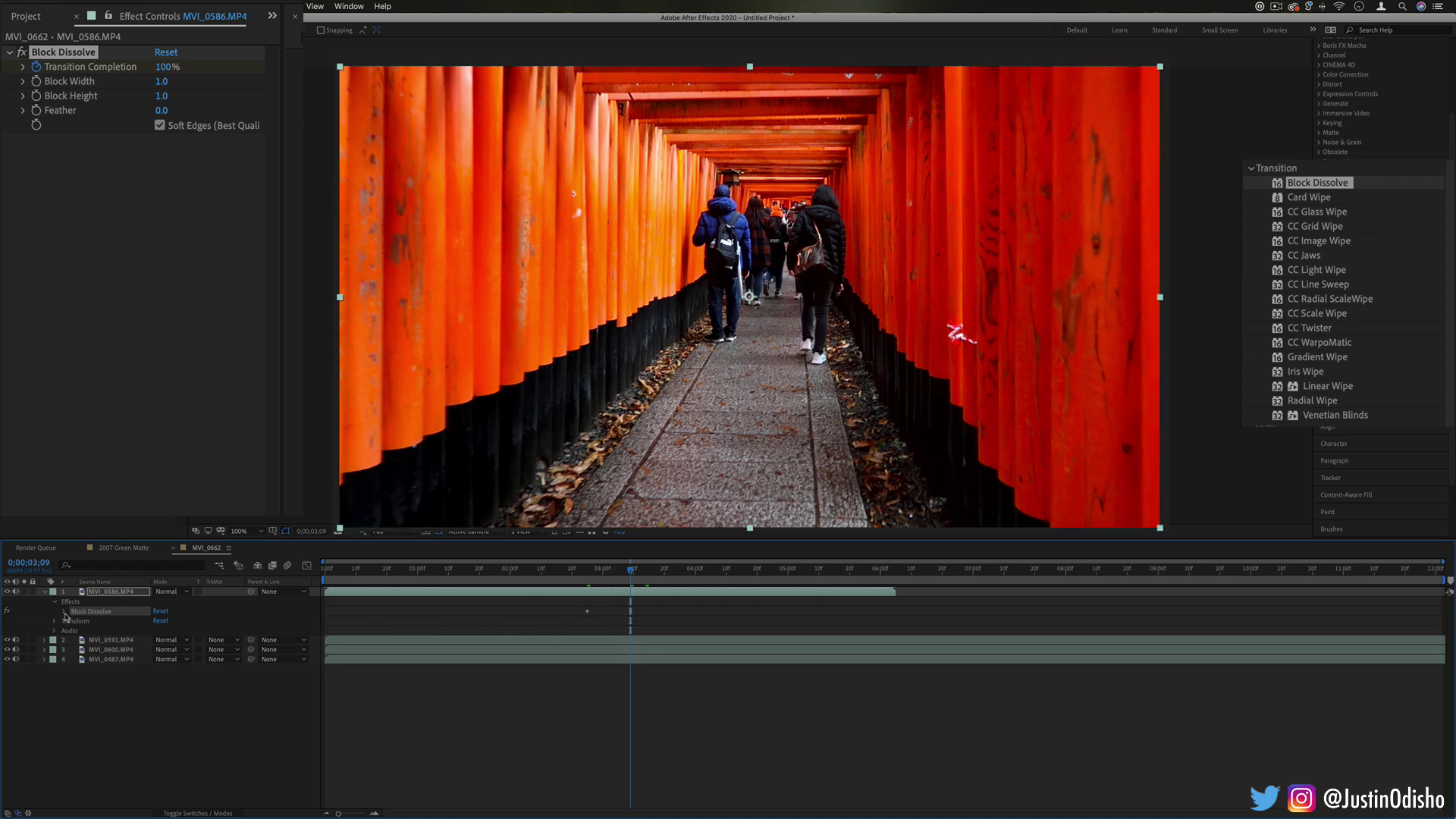
left_click(65, 612)
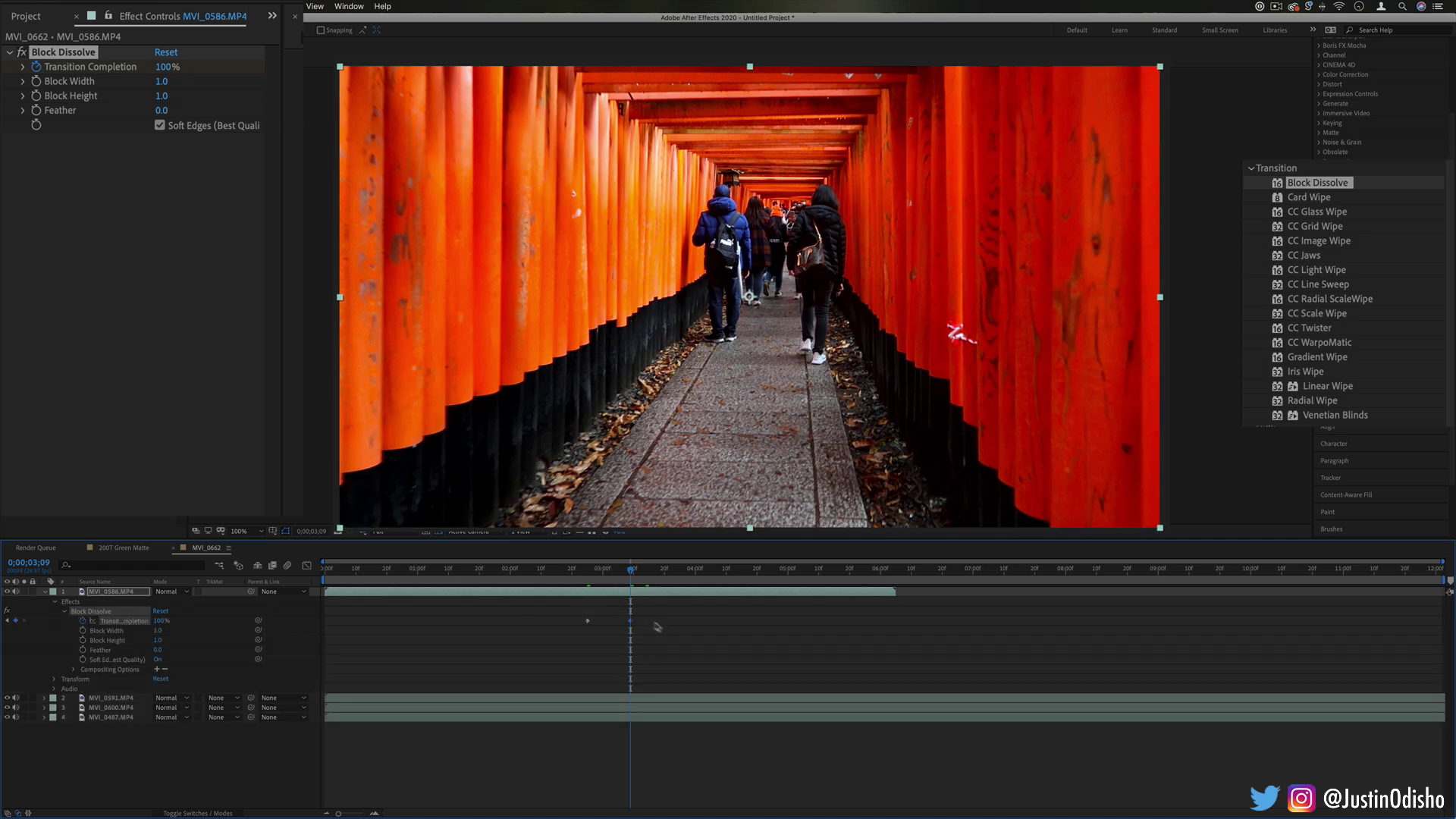
left_click(657, 626)
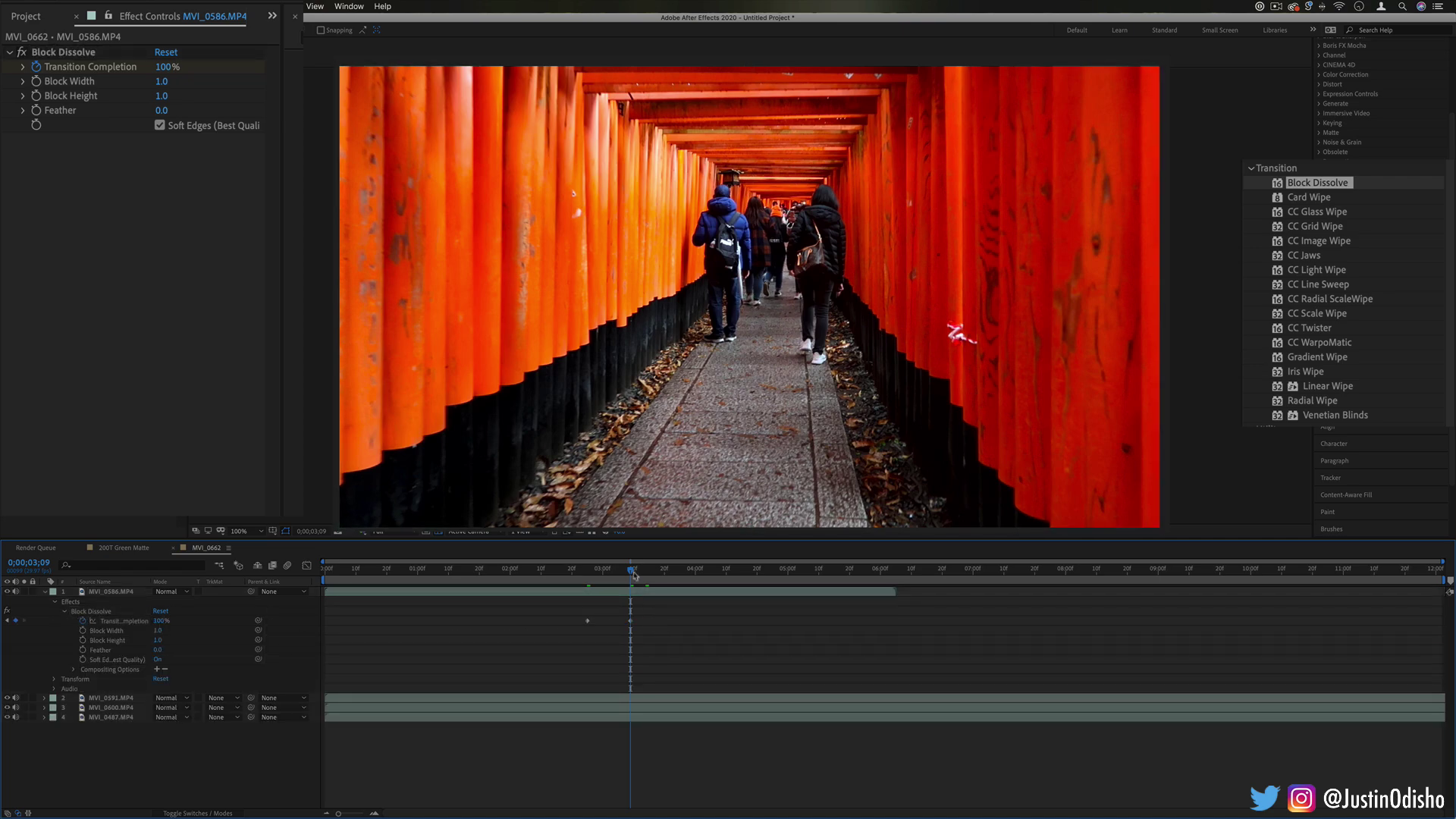
Return to the start of the Block Dissolve animation and play the transition back.
left_click_drag(630, 571, 591, 574)
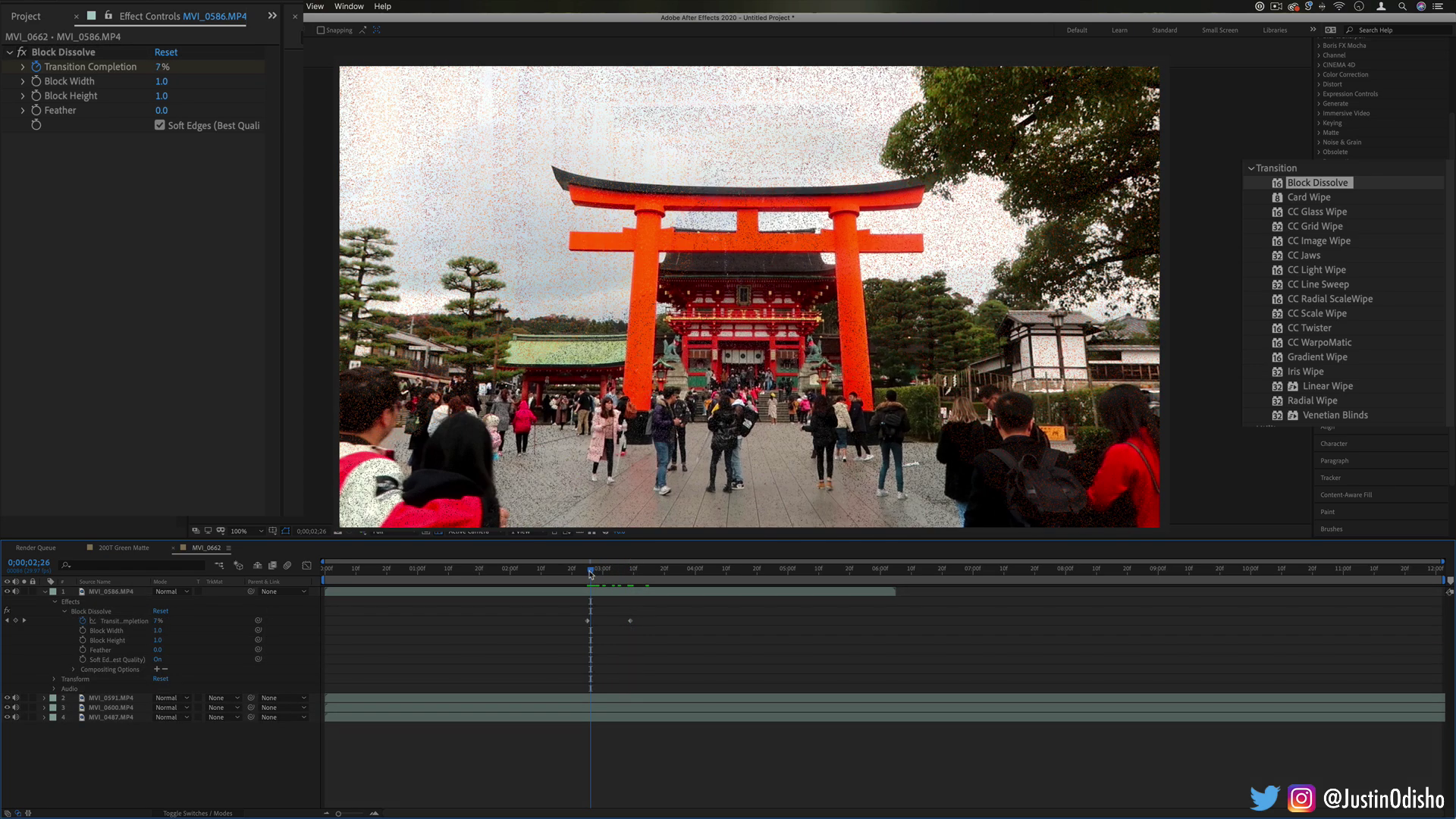
key("space")
key("space")
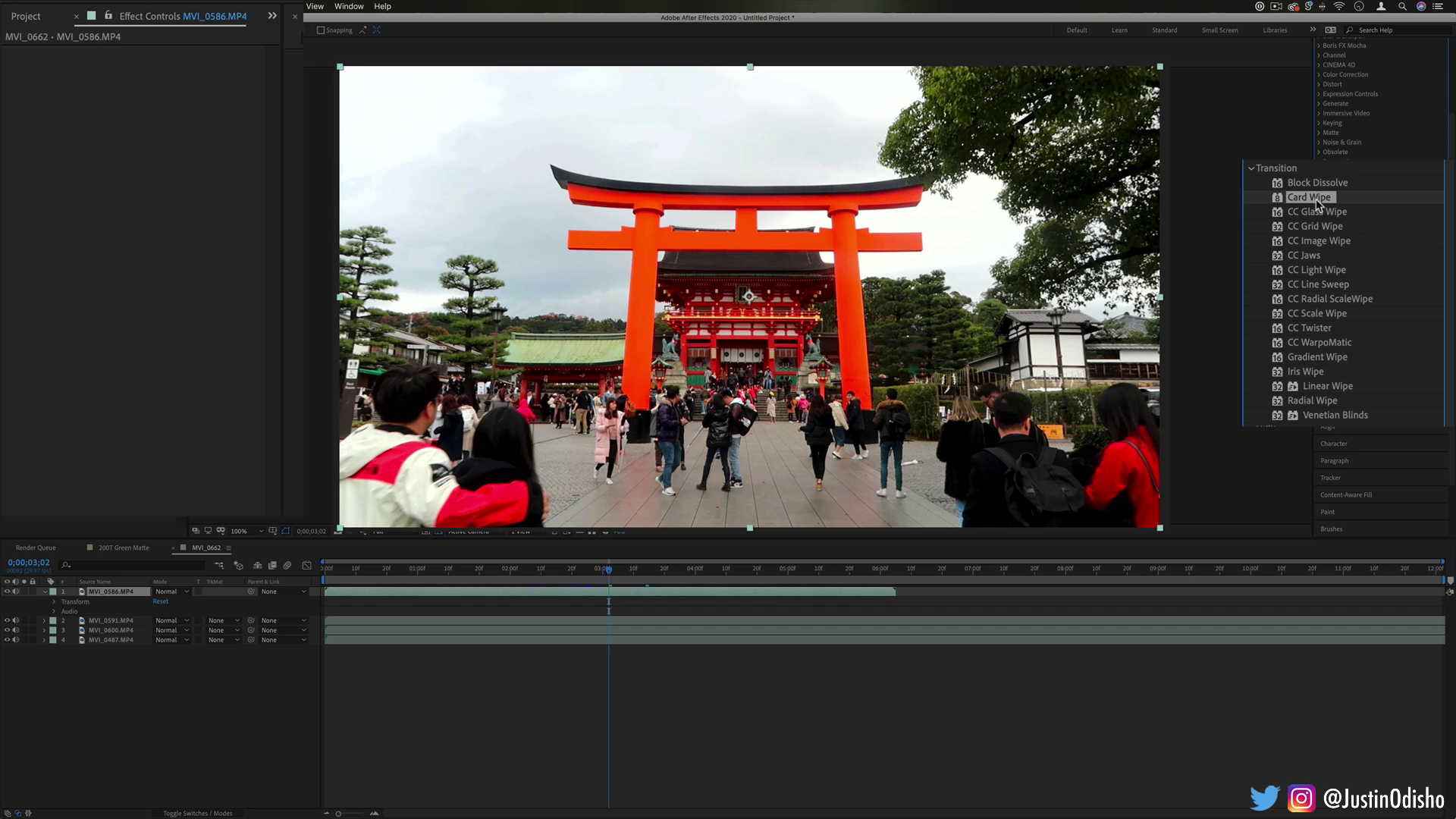
Apply the Card Wipe effect to the MVI_0586.MP4 clip, check its Back Layer choices and raise Transition Completion to 100%.
left_click_drag(1317, 203, 654, 252)
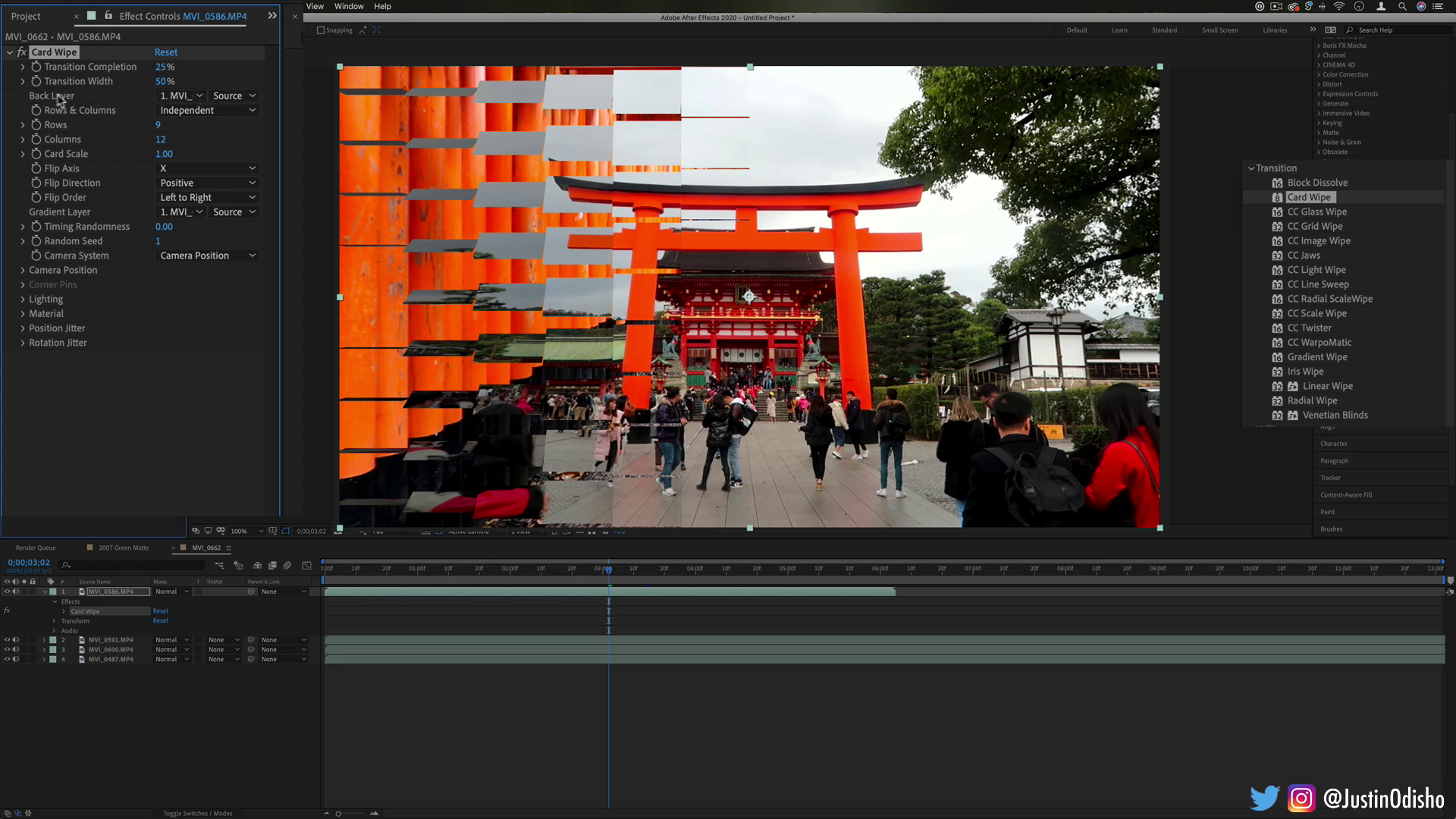
left_click(180, 97)
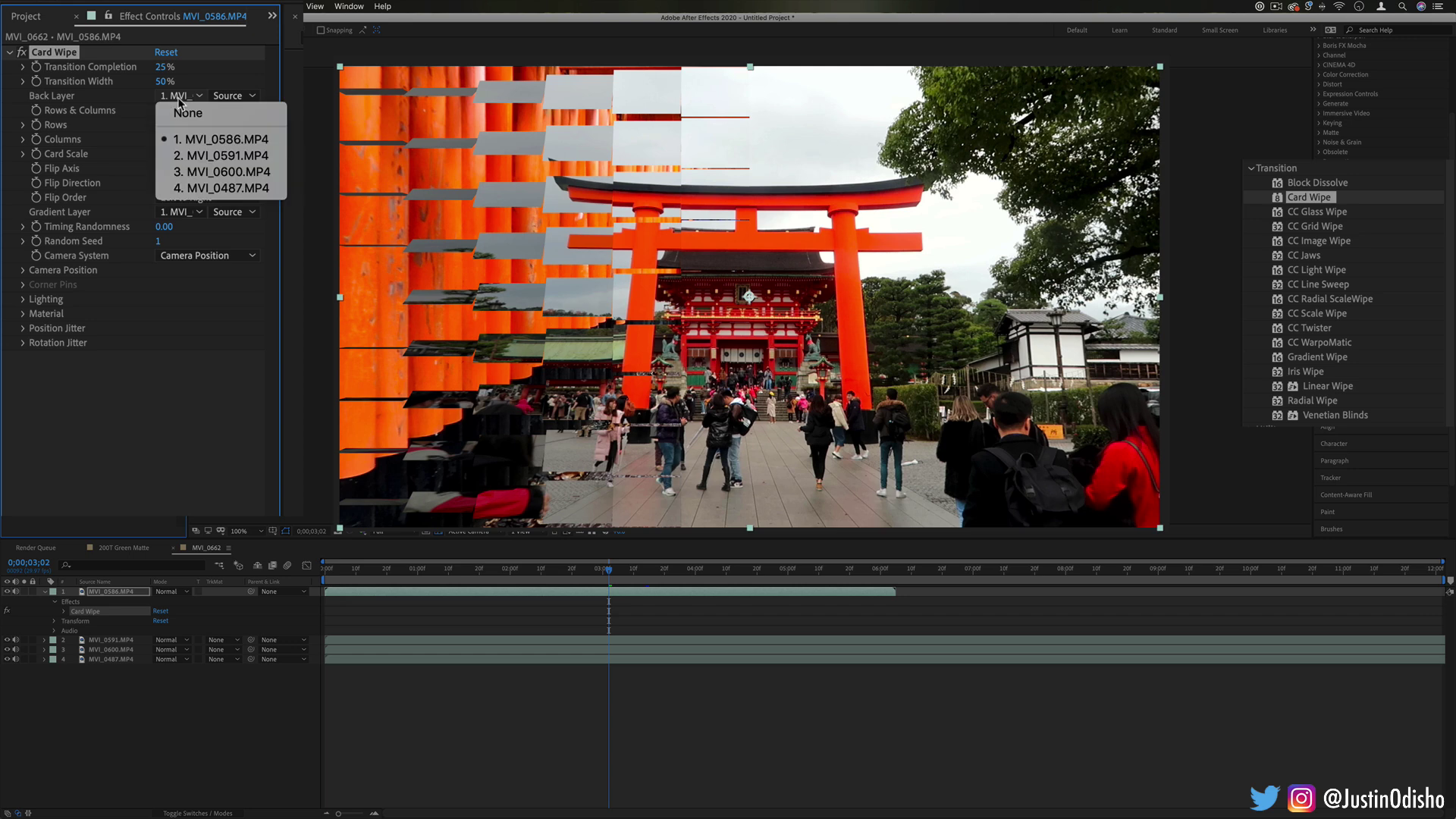
left_click(135, 107)
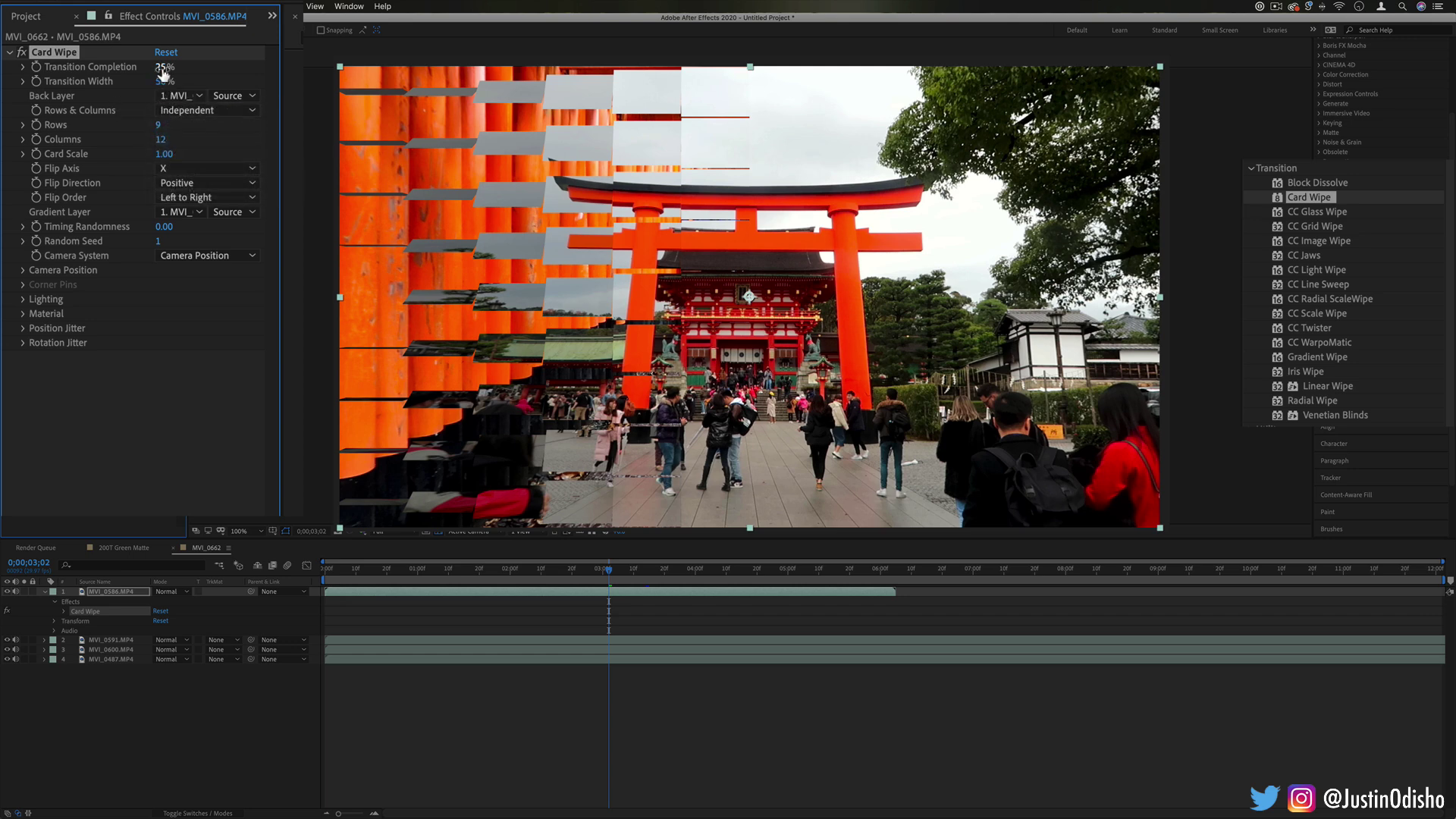
left_click_drag(161, 67, 198, 72)
Try MVI_0591.MP4 and then MVI_0487.MP4 as Card Wipe's Back Layer, with Transition Width at 72% and Rows at 57.
left_click(182, 96)
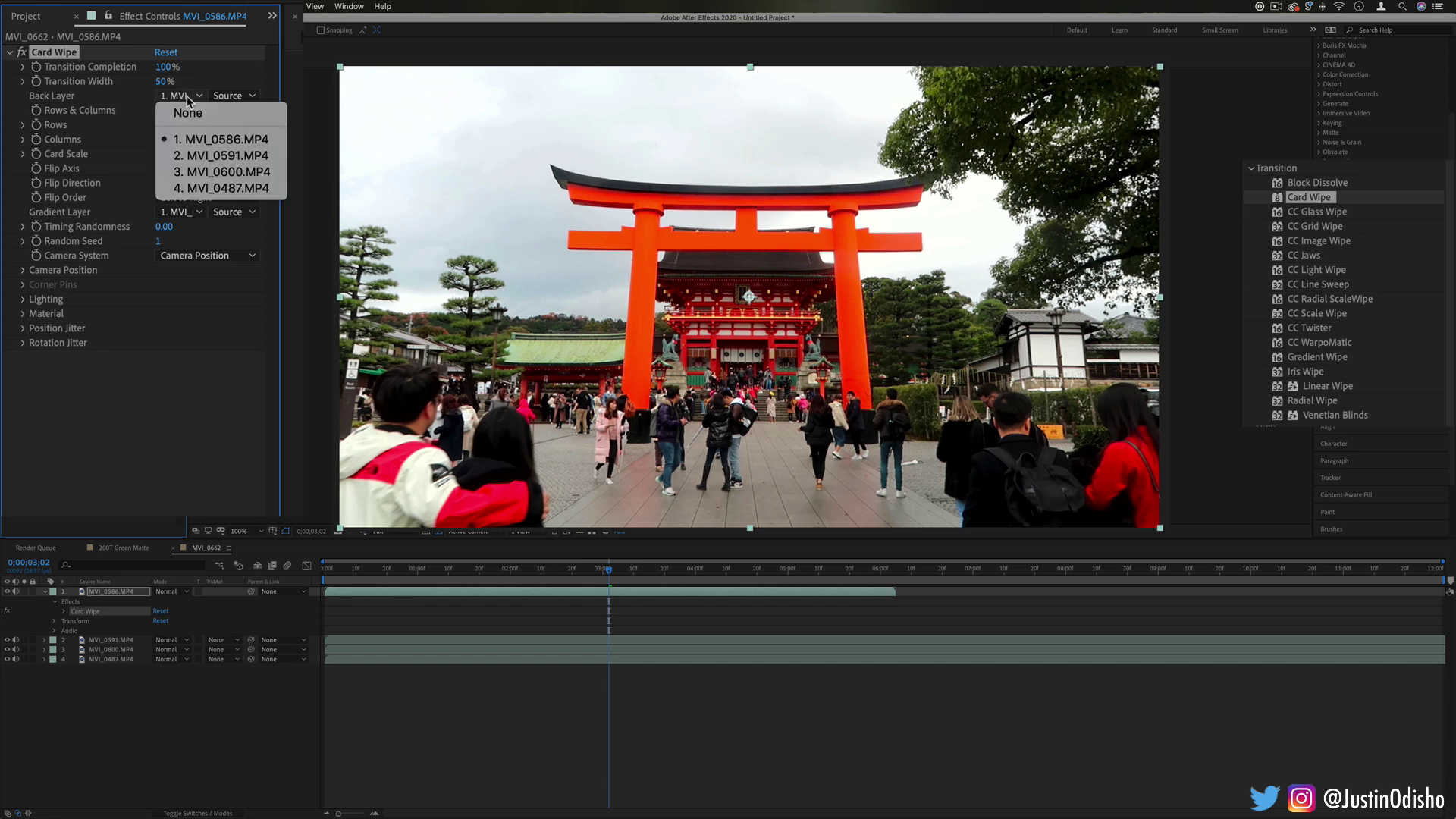
left_click(243, 157)
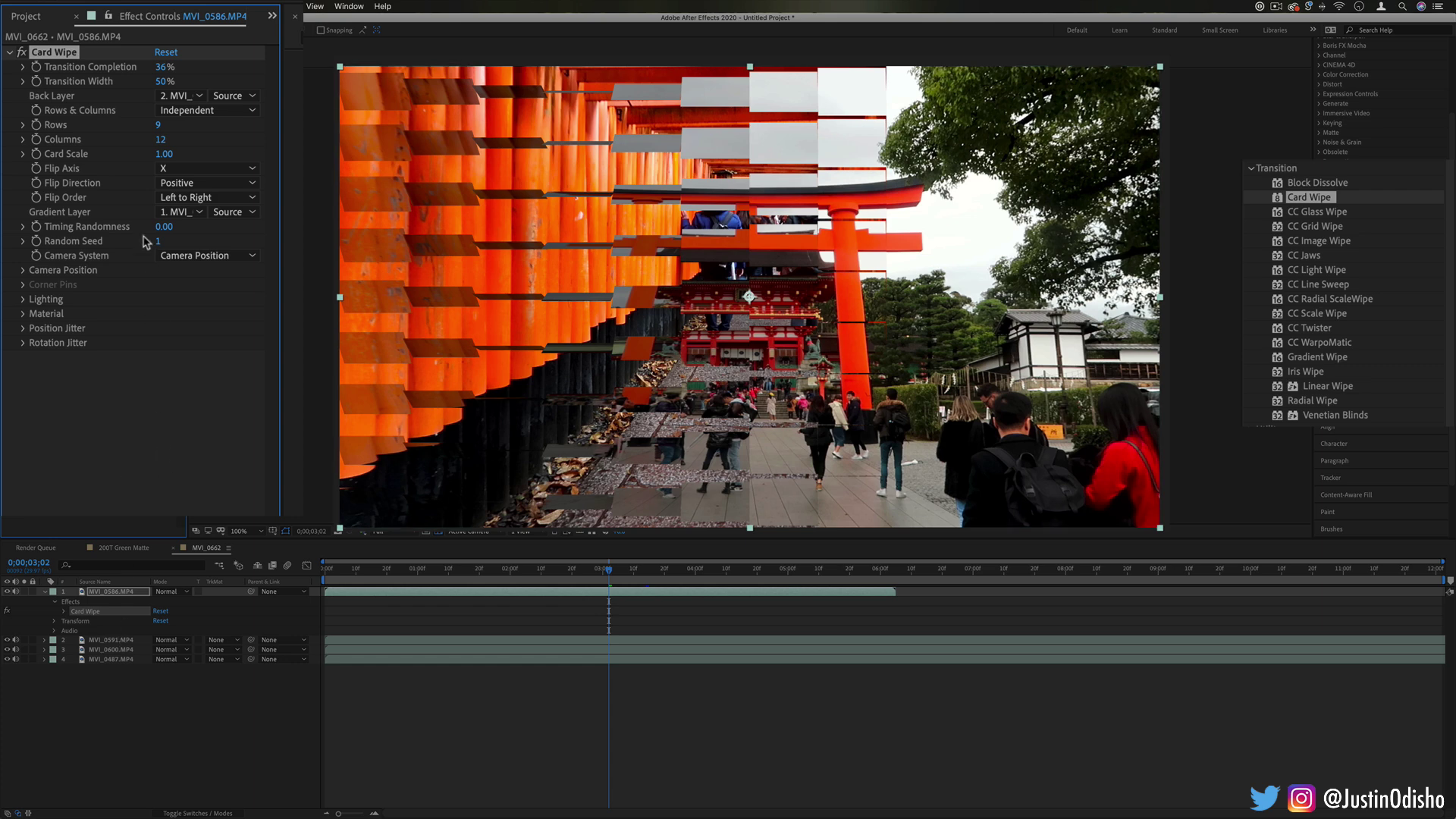
left_click(186, 97)
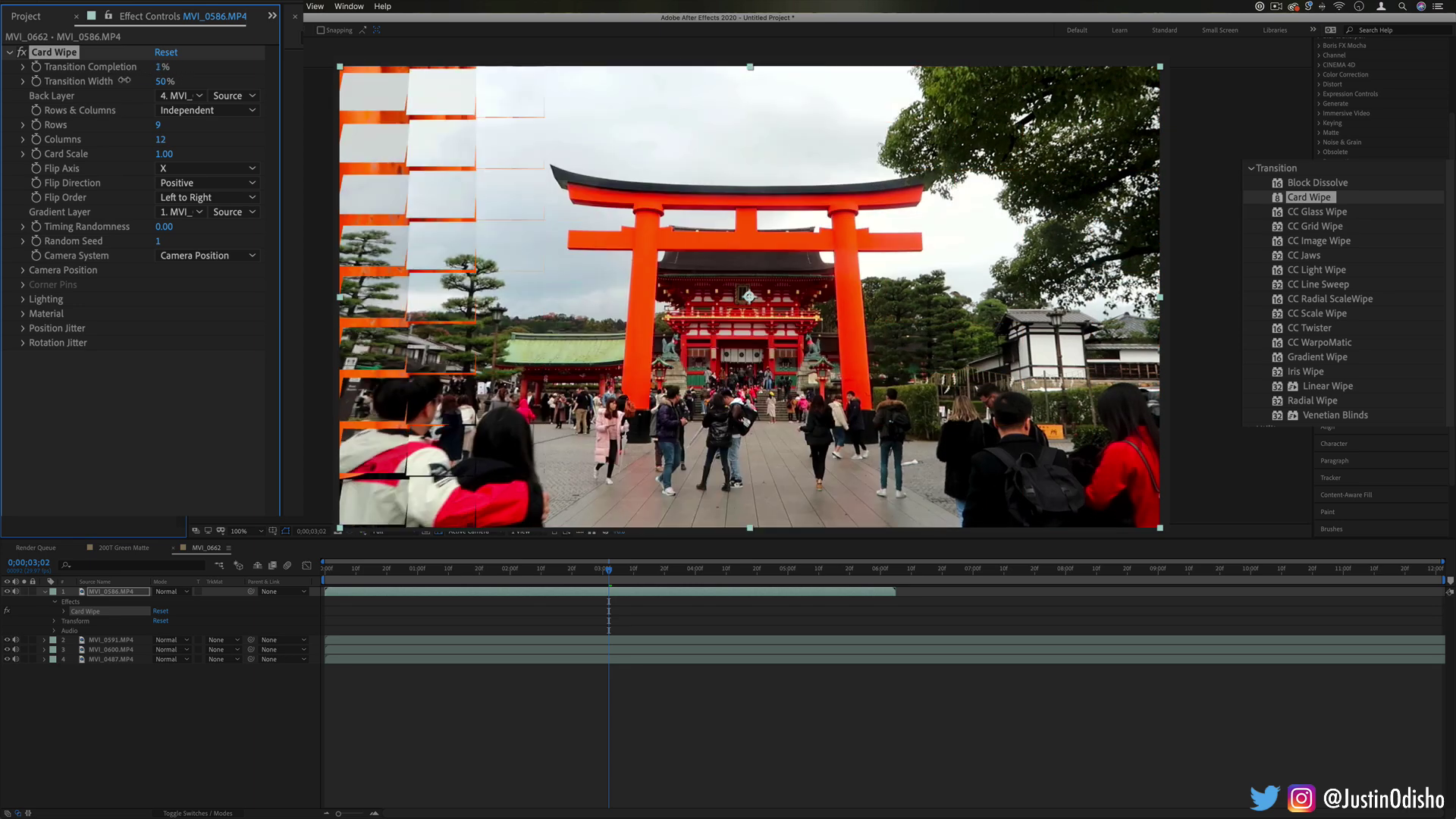
left_click(126, 642)
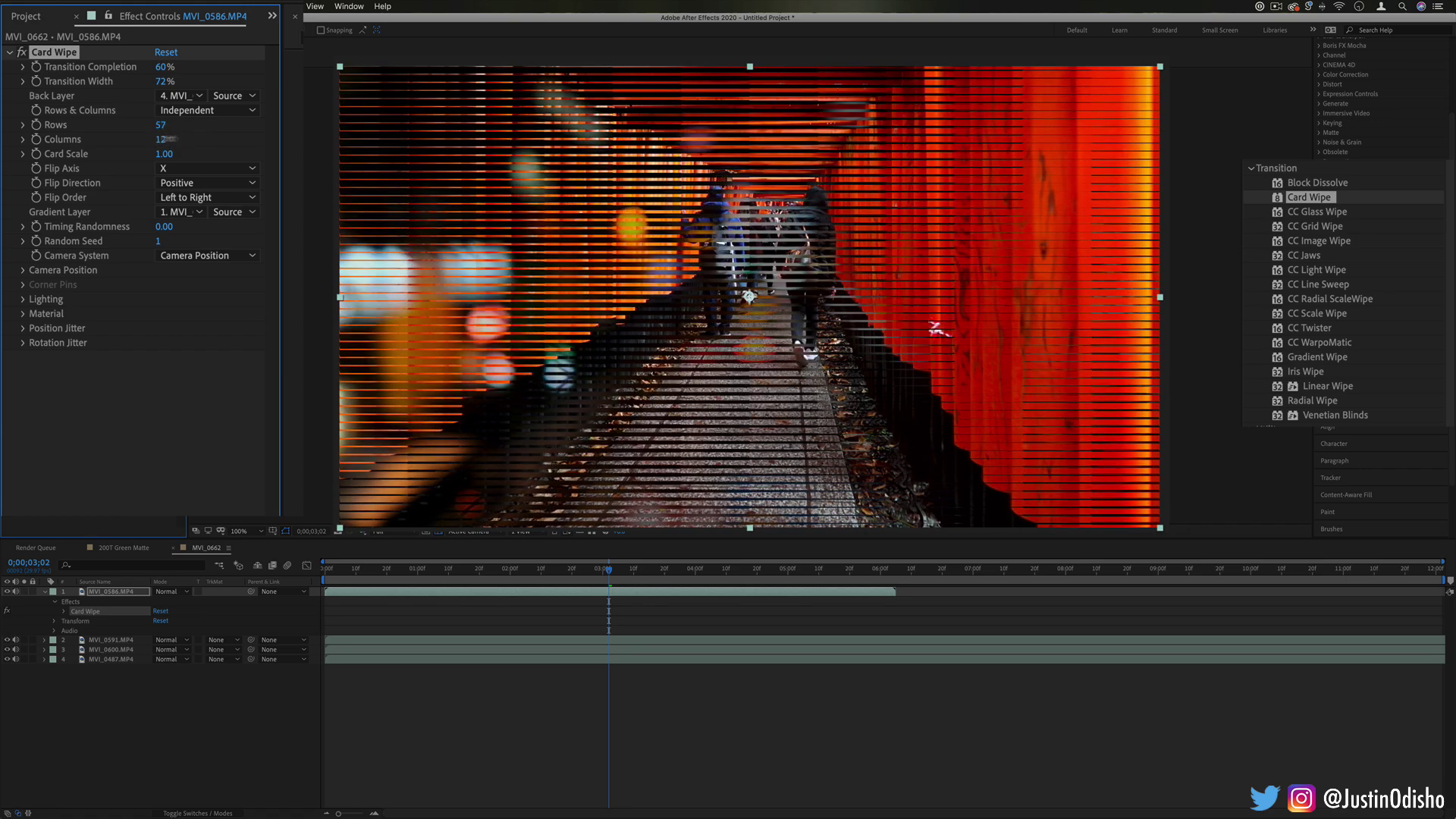
Remove Card Wipe from the MVI_0586.MP4 clip and apply the CC Glass Wipe effect in its place.
key("Delete")
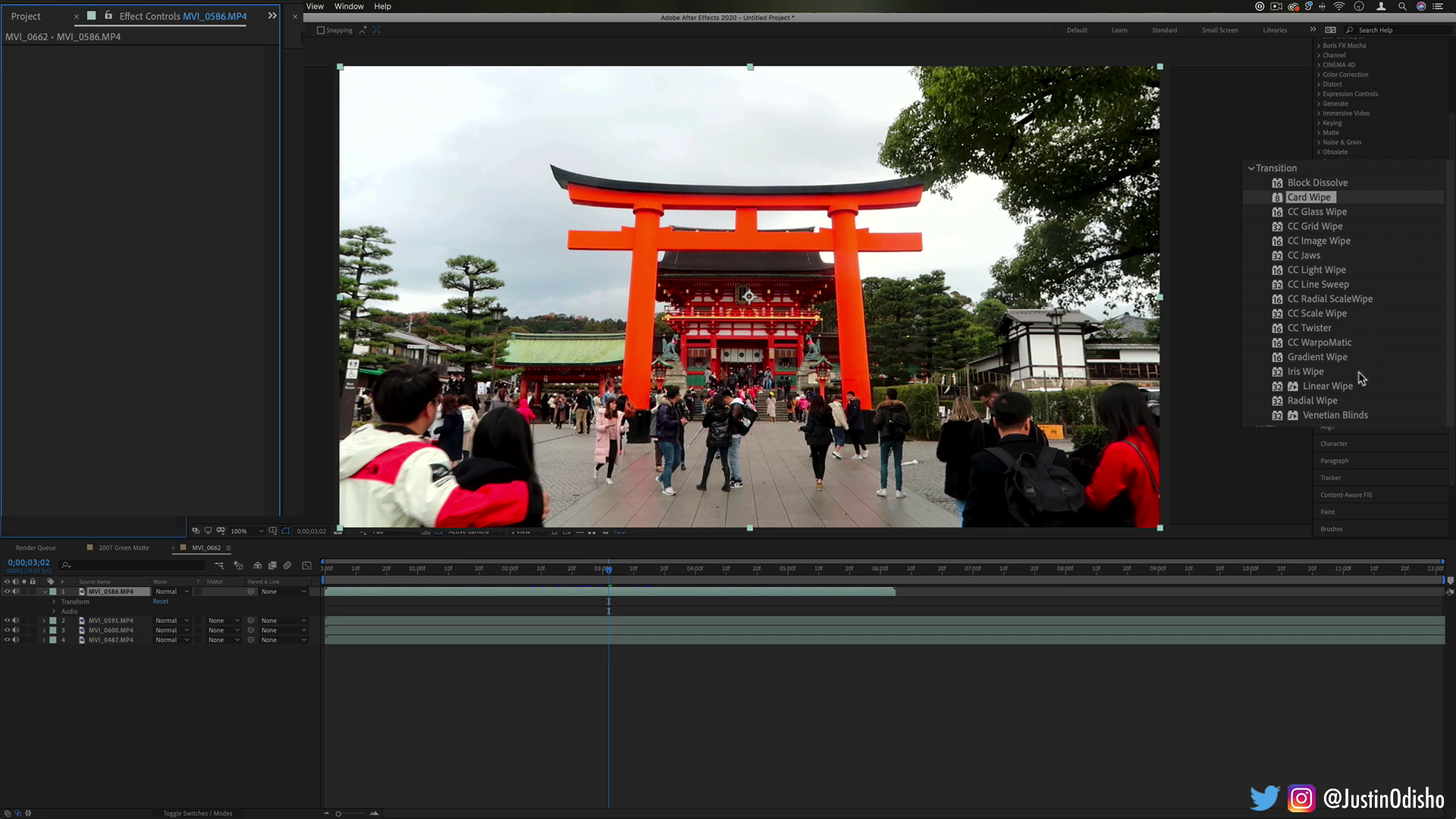
left_click(1322, 215)
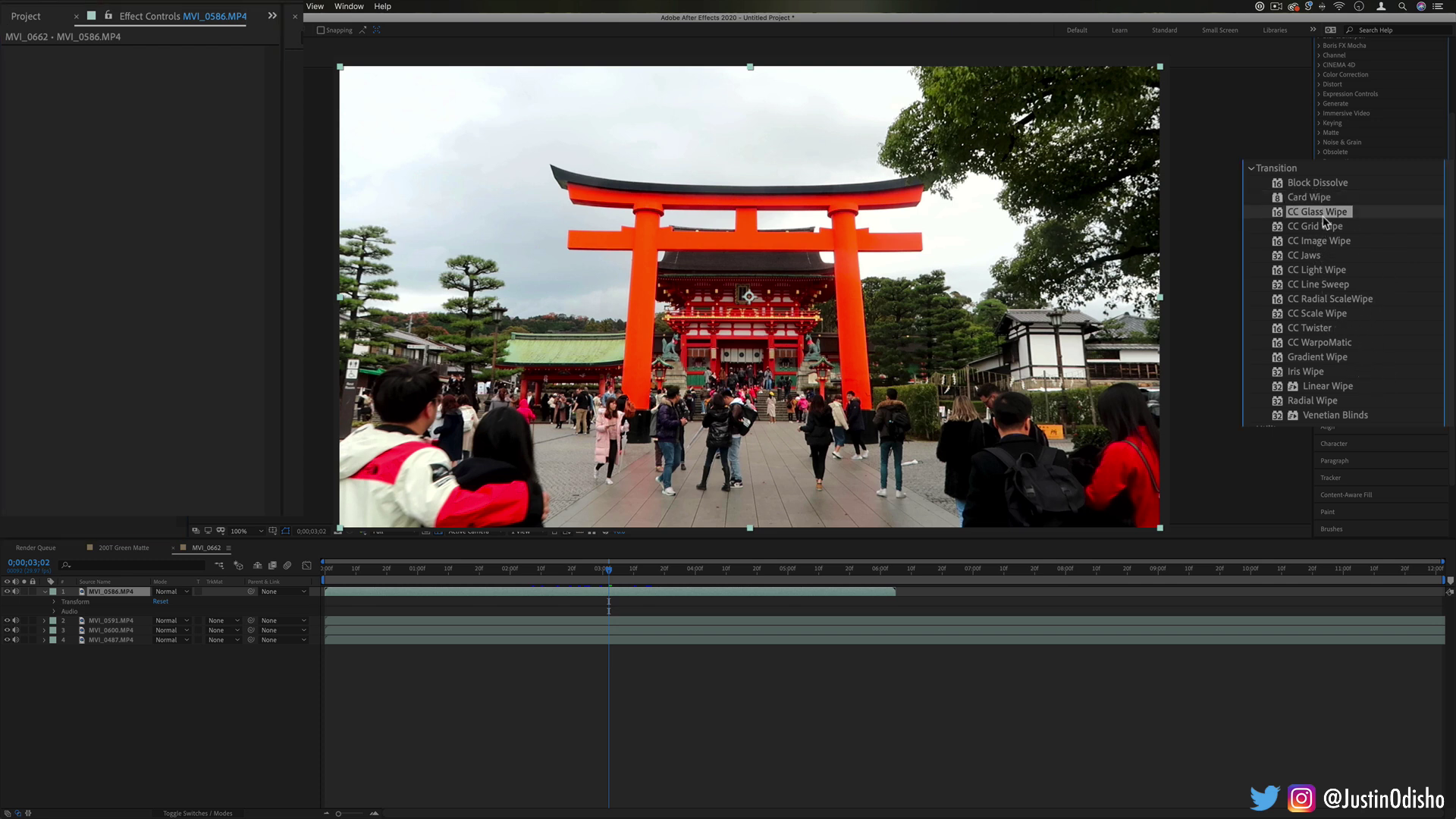
left_click_drag(1332, 218, 949, 238)
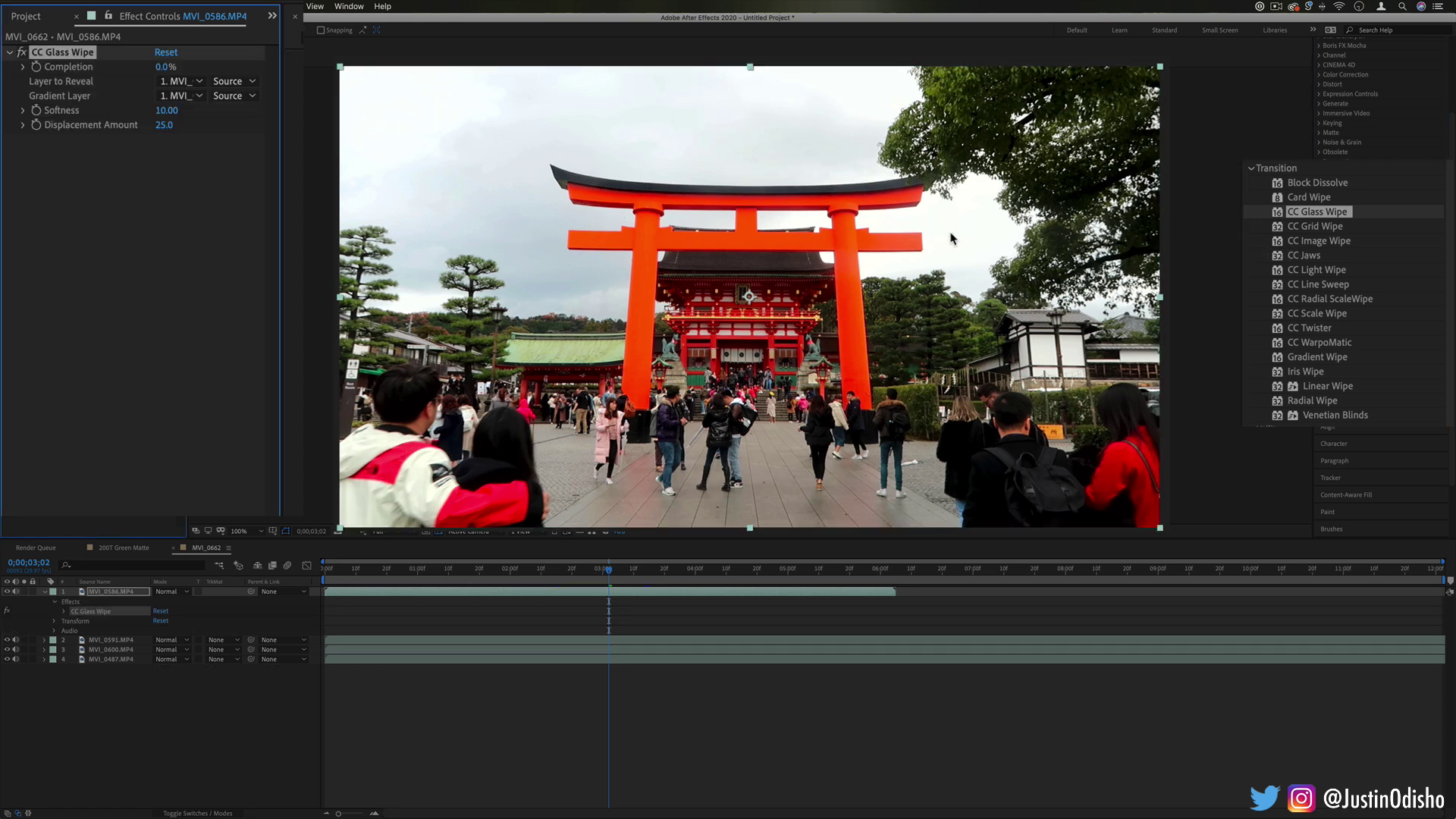
Set CC Glass Wipe's Completion to 57% and inspect the glass distortion up close in the composition.
left_click_drag(169, 67, 218, 77)
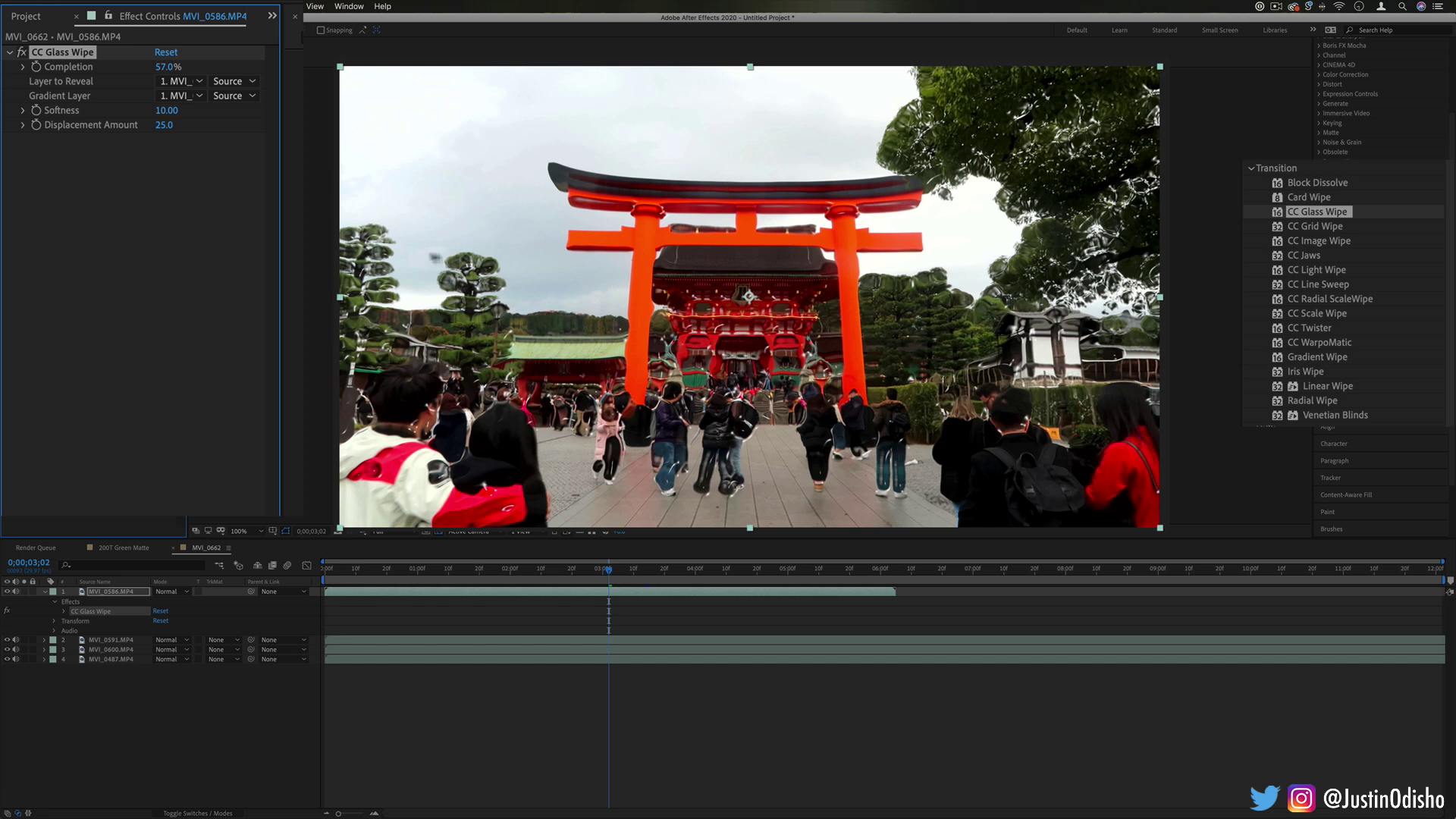
key("period")
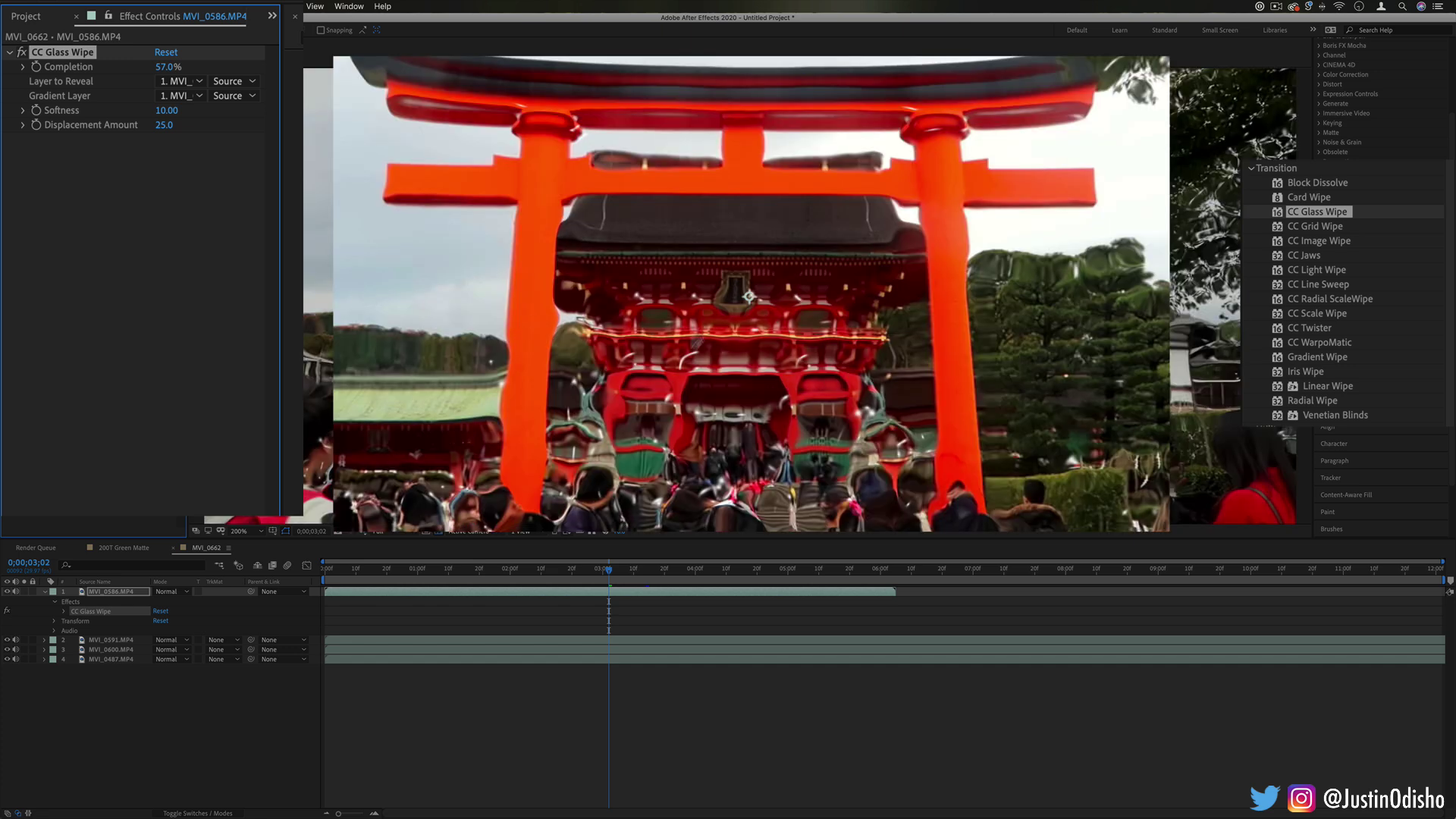
key("comma")
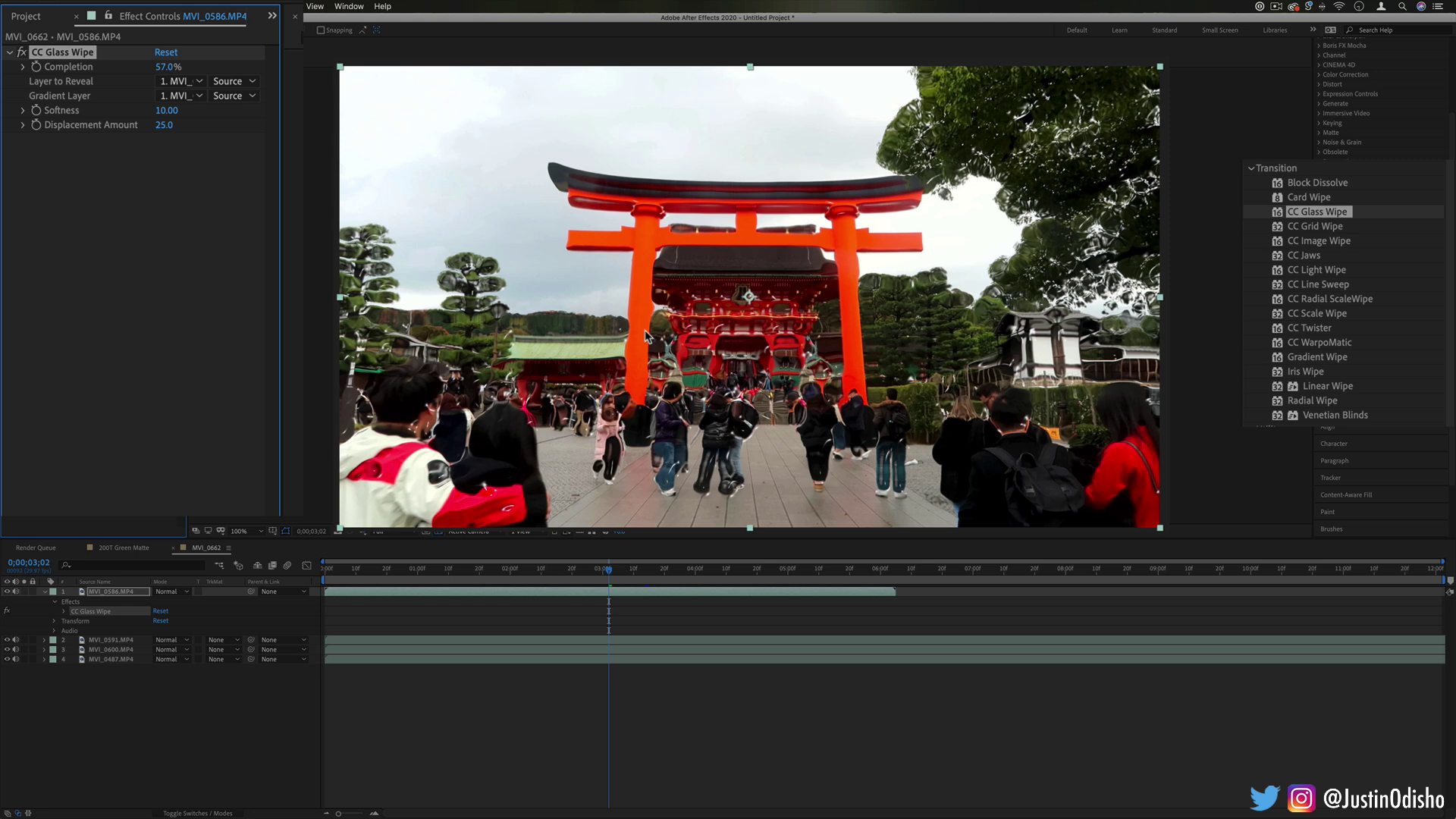
Set CC Glass Wipe's Layer to Reveal to MVI_0591.MP4 and preview it at 0;00;04;24 with Completion at 17%.
left_click(182, 82)
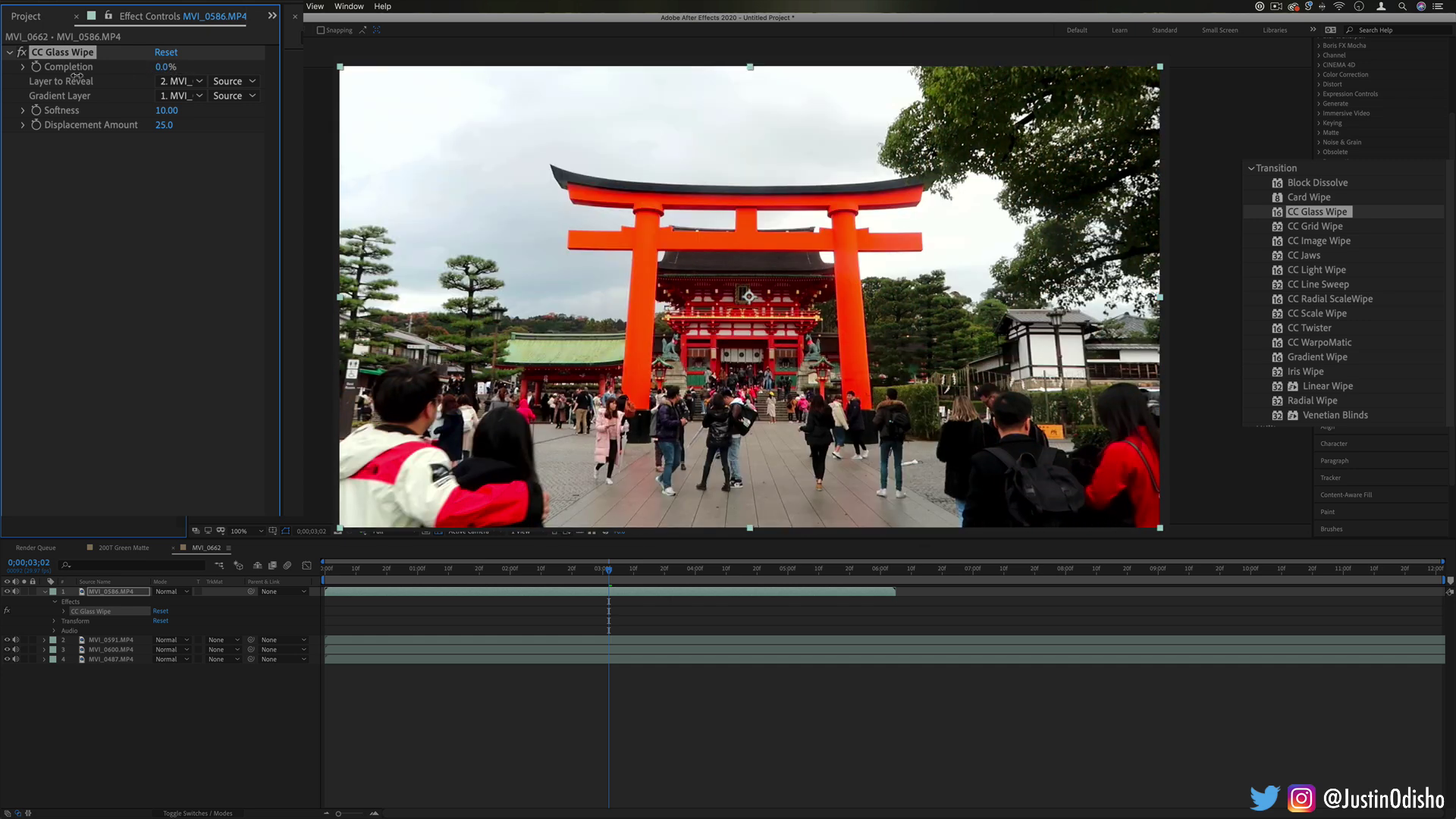
left_click(507, 569)
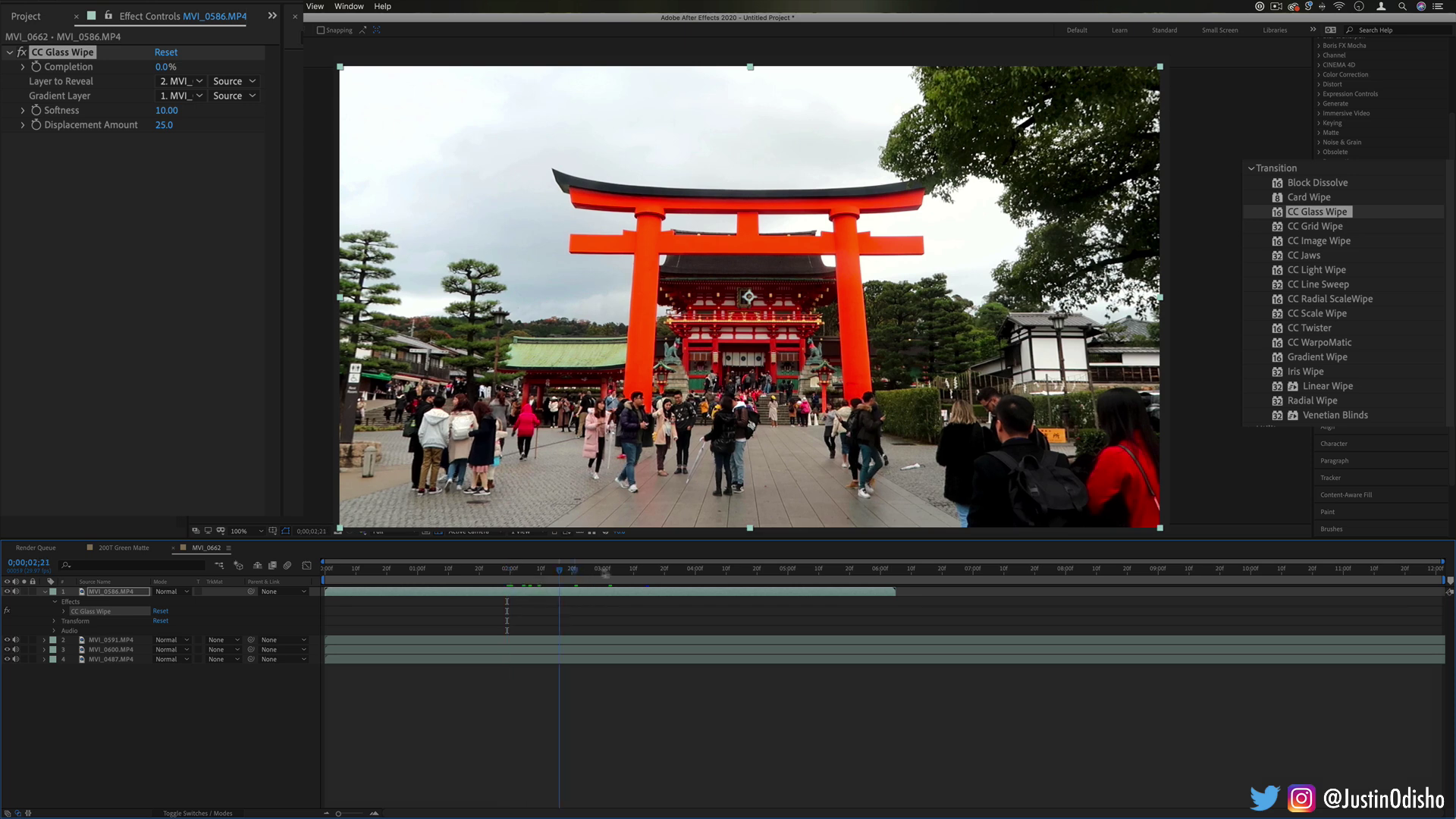
left_click_drag(507, 569, 767, 578)
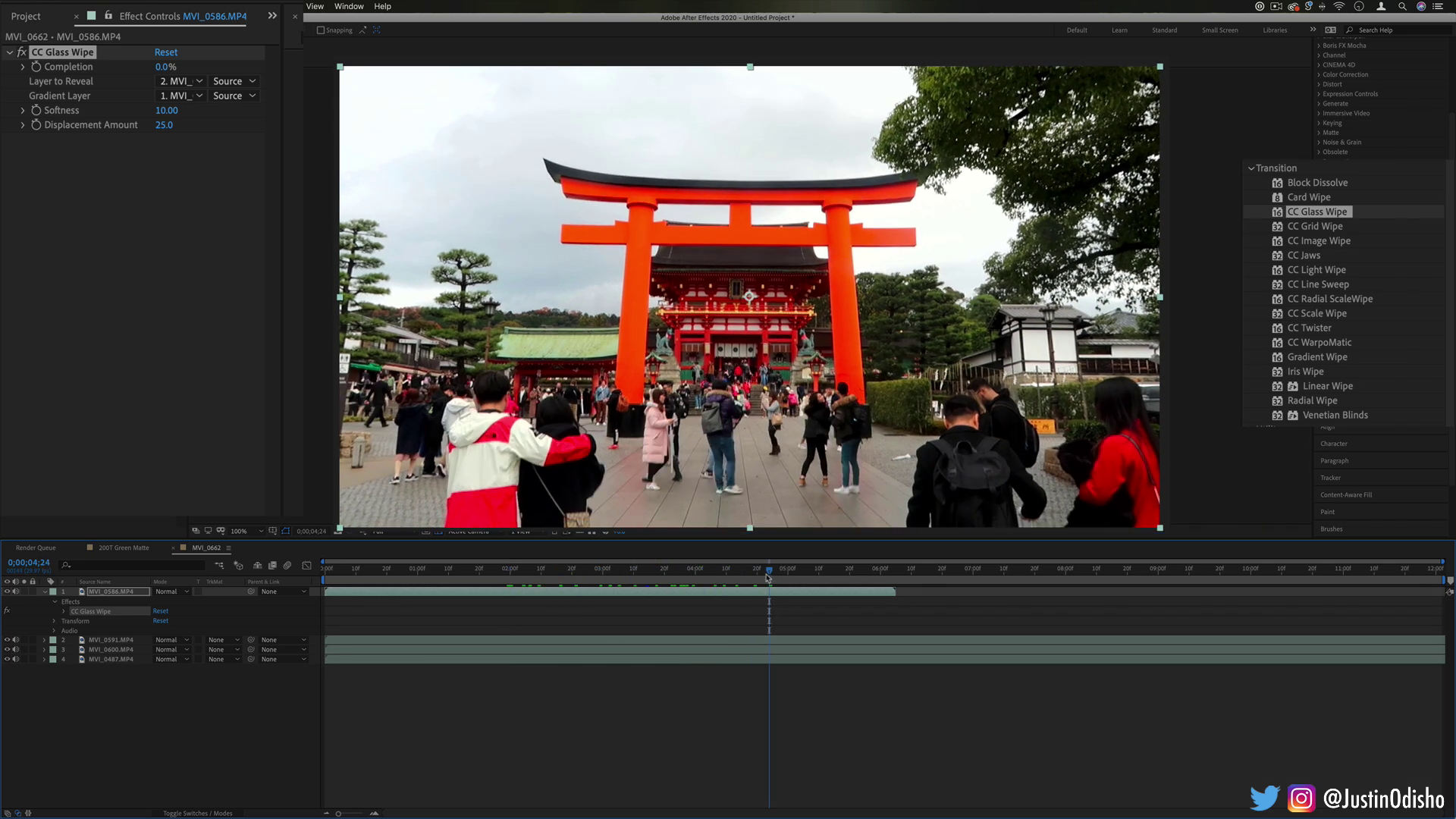
left_click(192, 85)
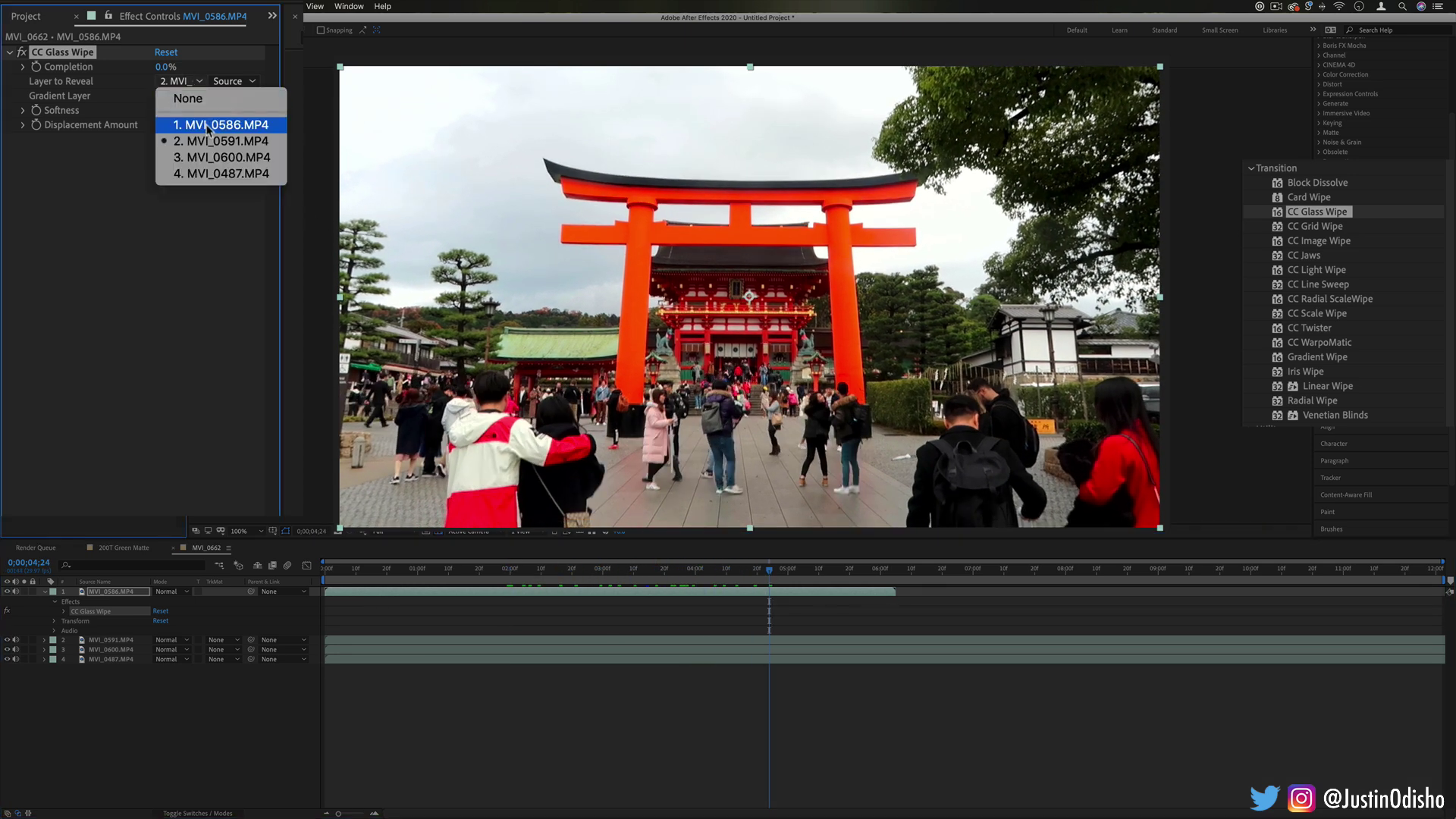
left_click(182, 140)
left_click_drag(166, 67, 176, 67)
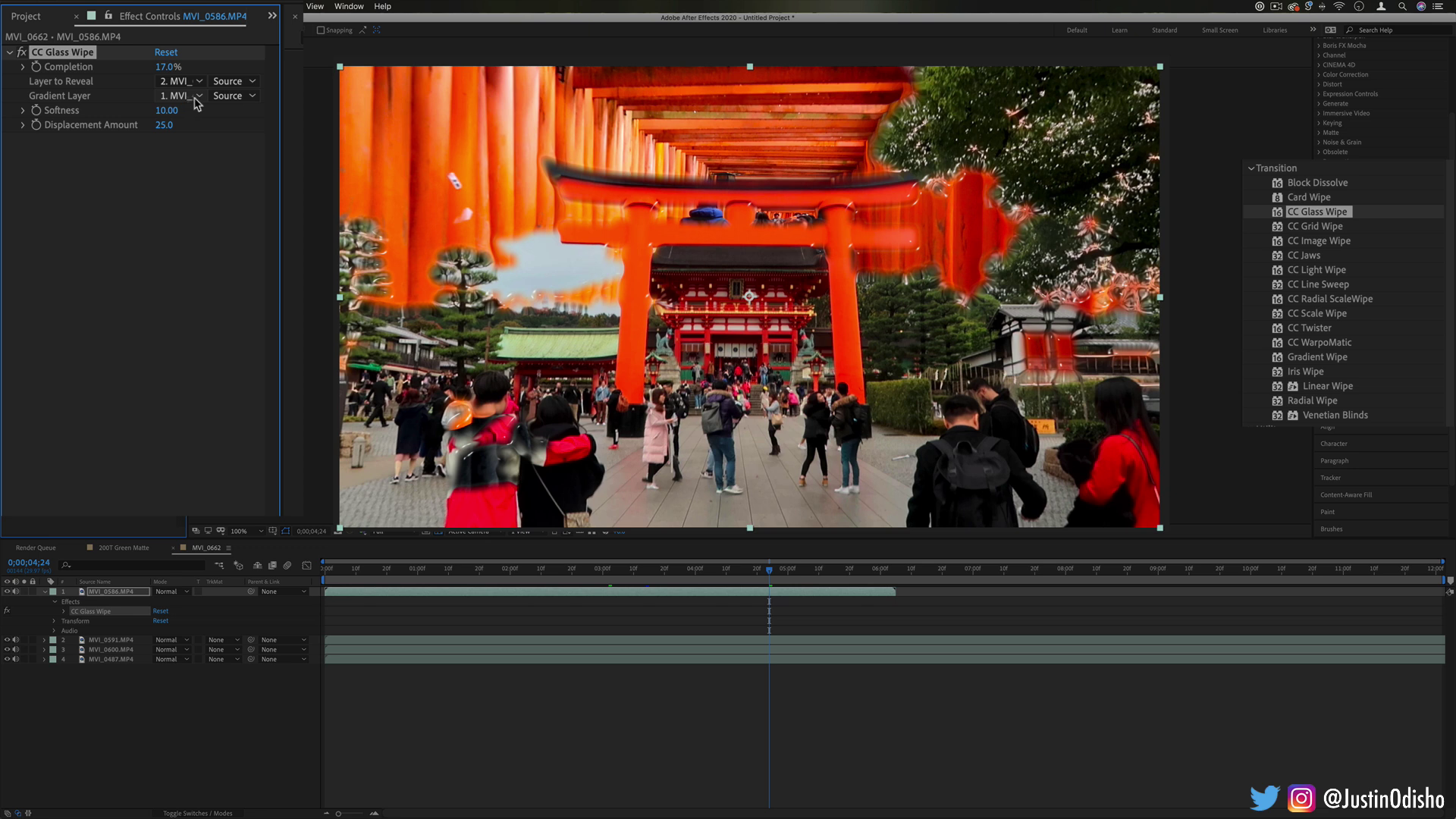
Set CC Glass Wipe's Gradient Layer to MVI_0600.MP4 and raise Completion to 60%.
left_click(182, 96)
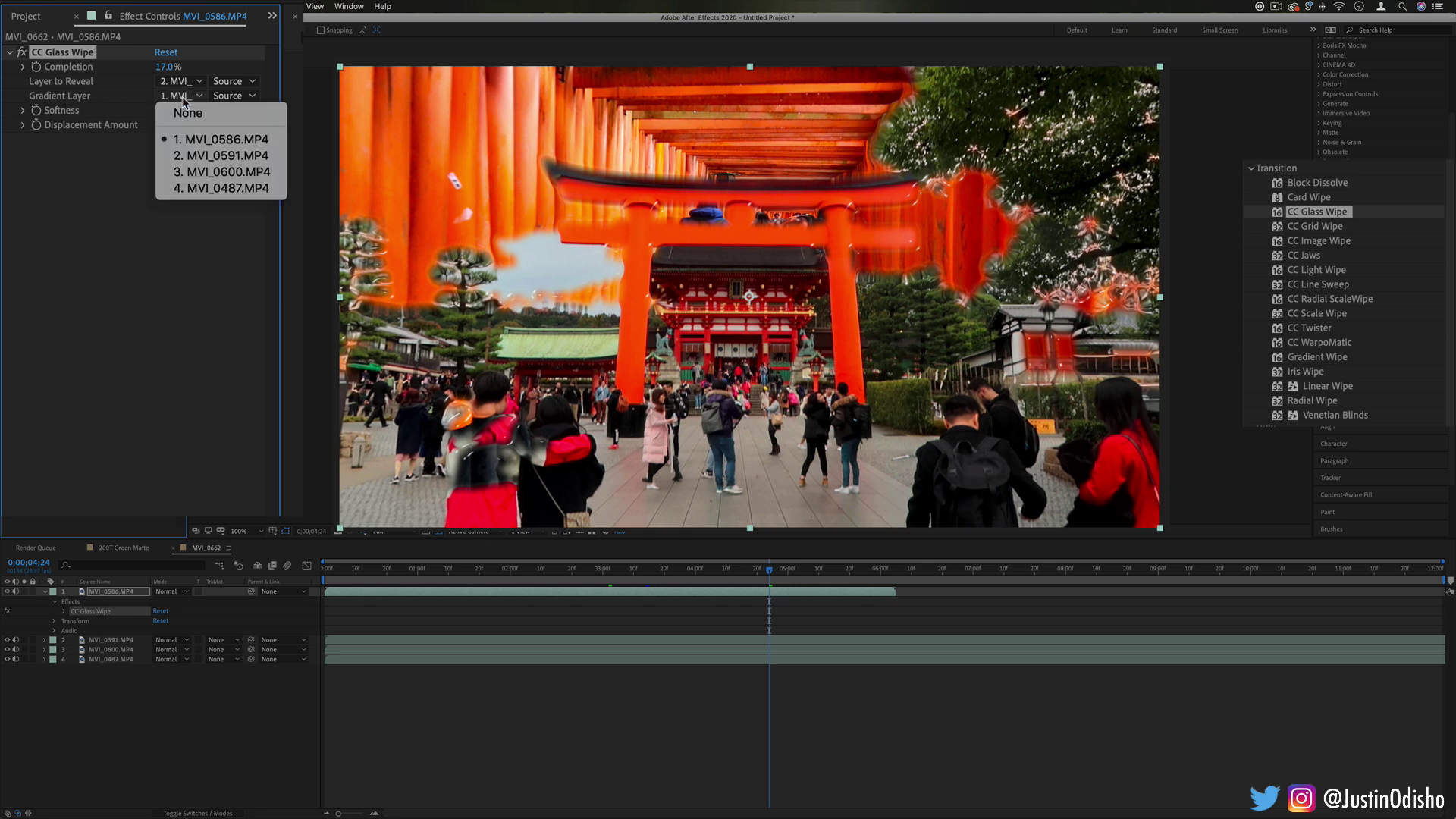
left_click(231, 172)
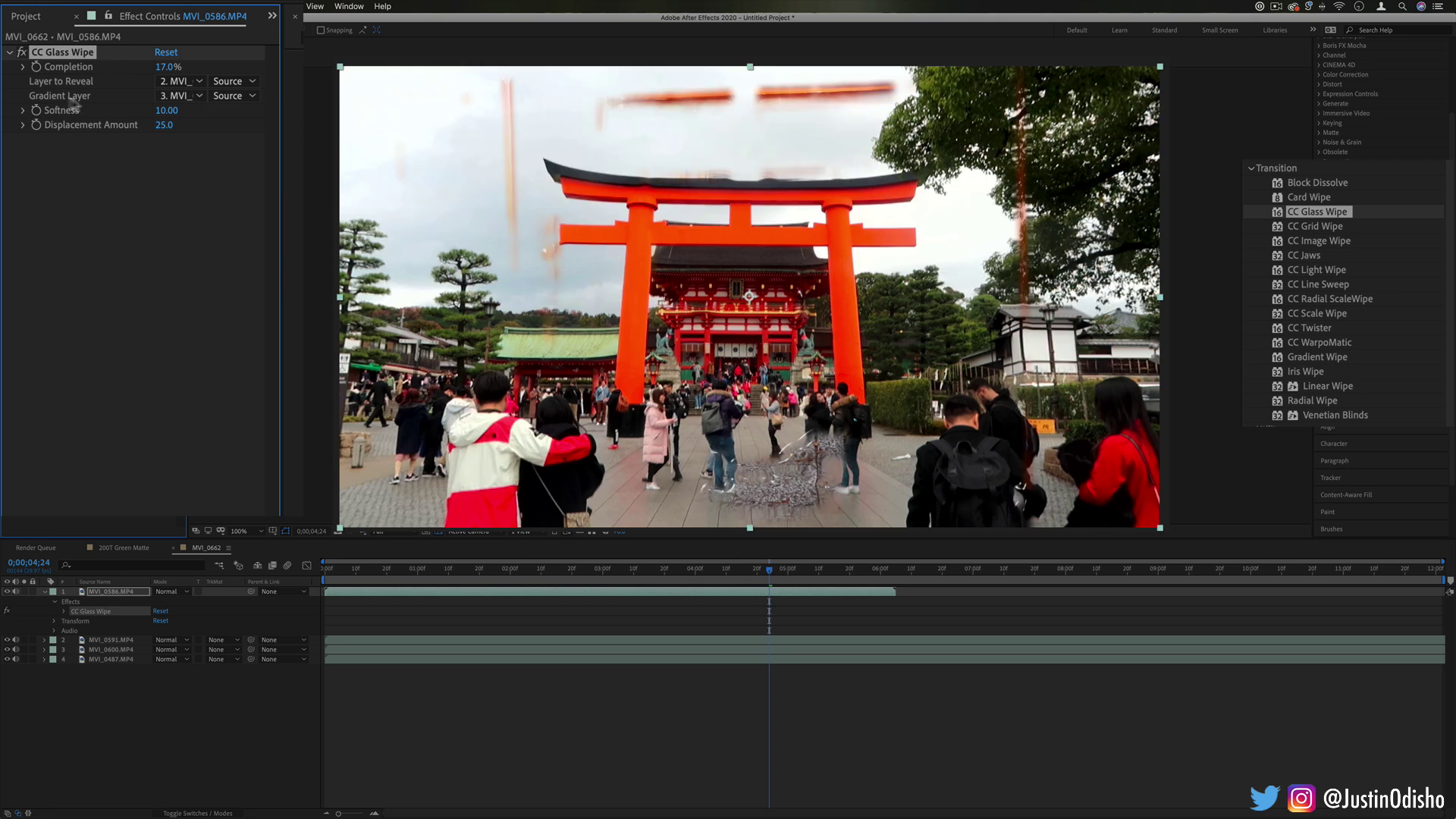
mouse_move(168, 70)
left_mouse_down()
mouse_move(125, 66)
mouse_move(182, 66)
left_mouse_up()
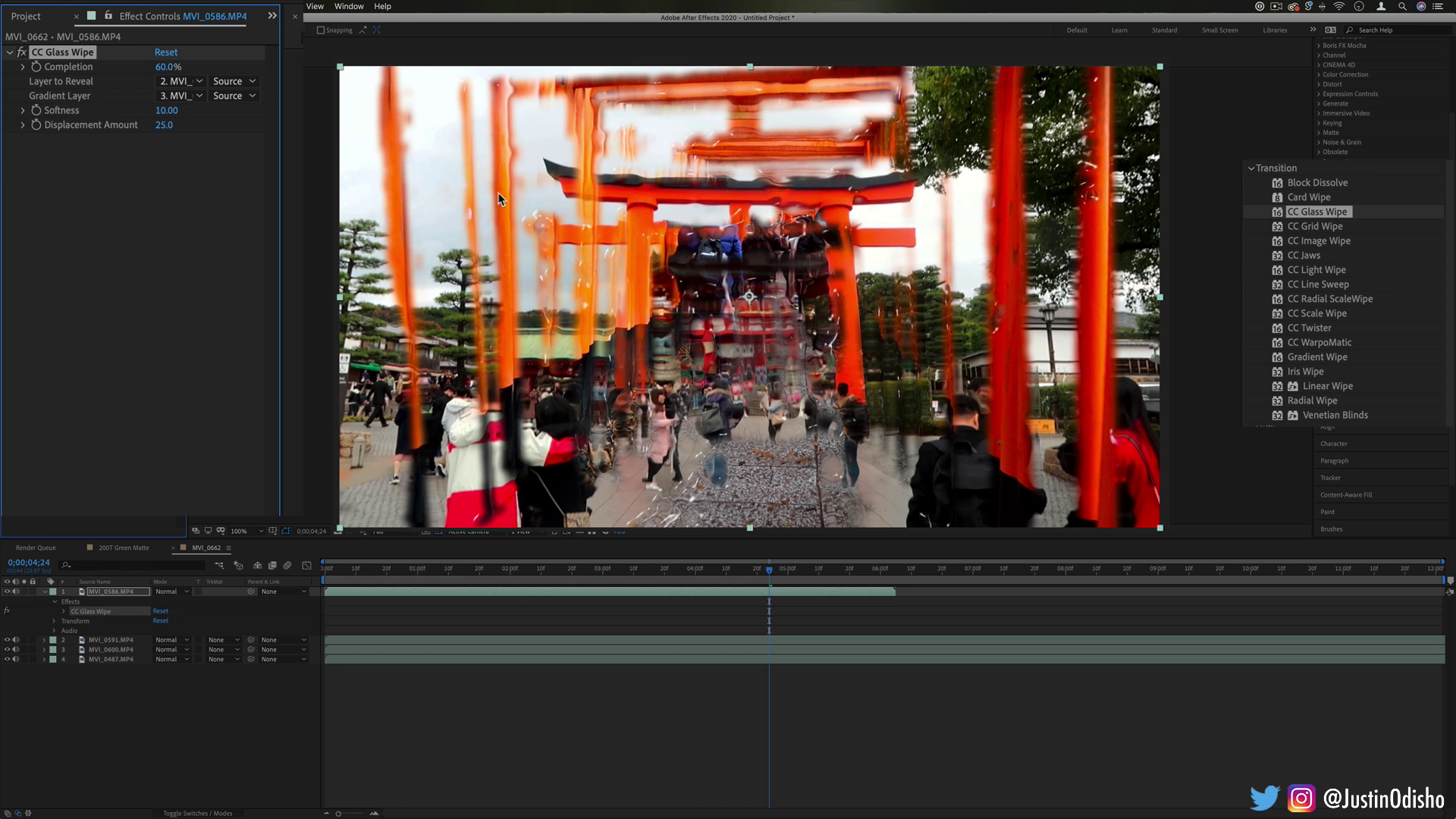
Temporarily hide the MVI_0586.MP4 and MVI_0591.MP4 layers to view the gradient source clip, and show them again.
left_click(7, 591)
left_click(8, 639)
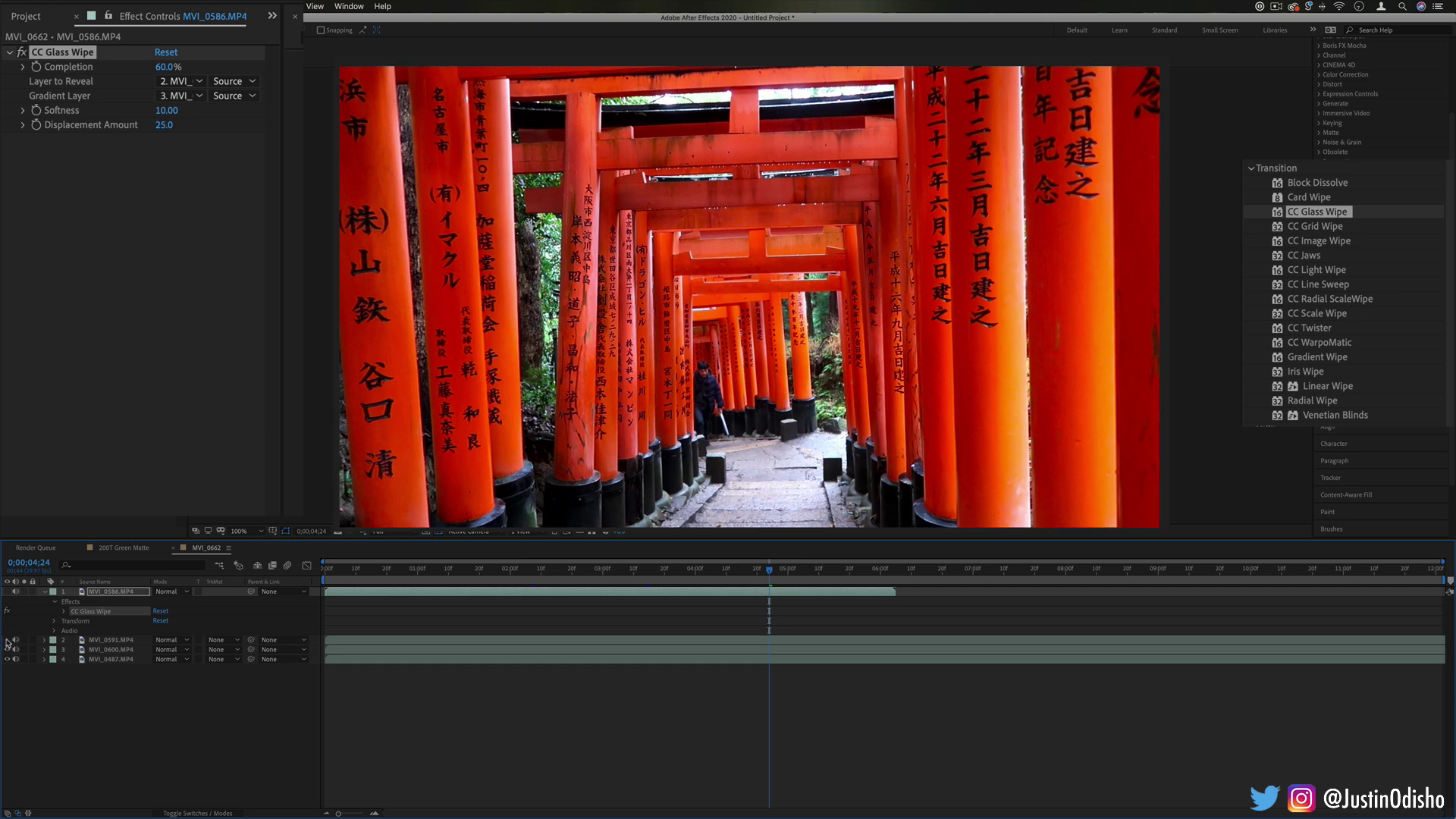
left_click(7, 640)
left_click(8, 591)
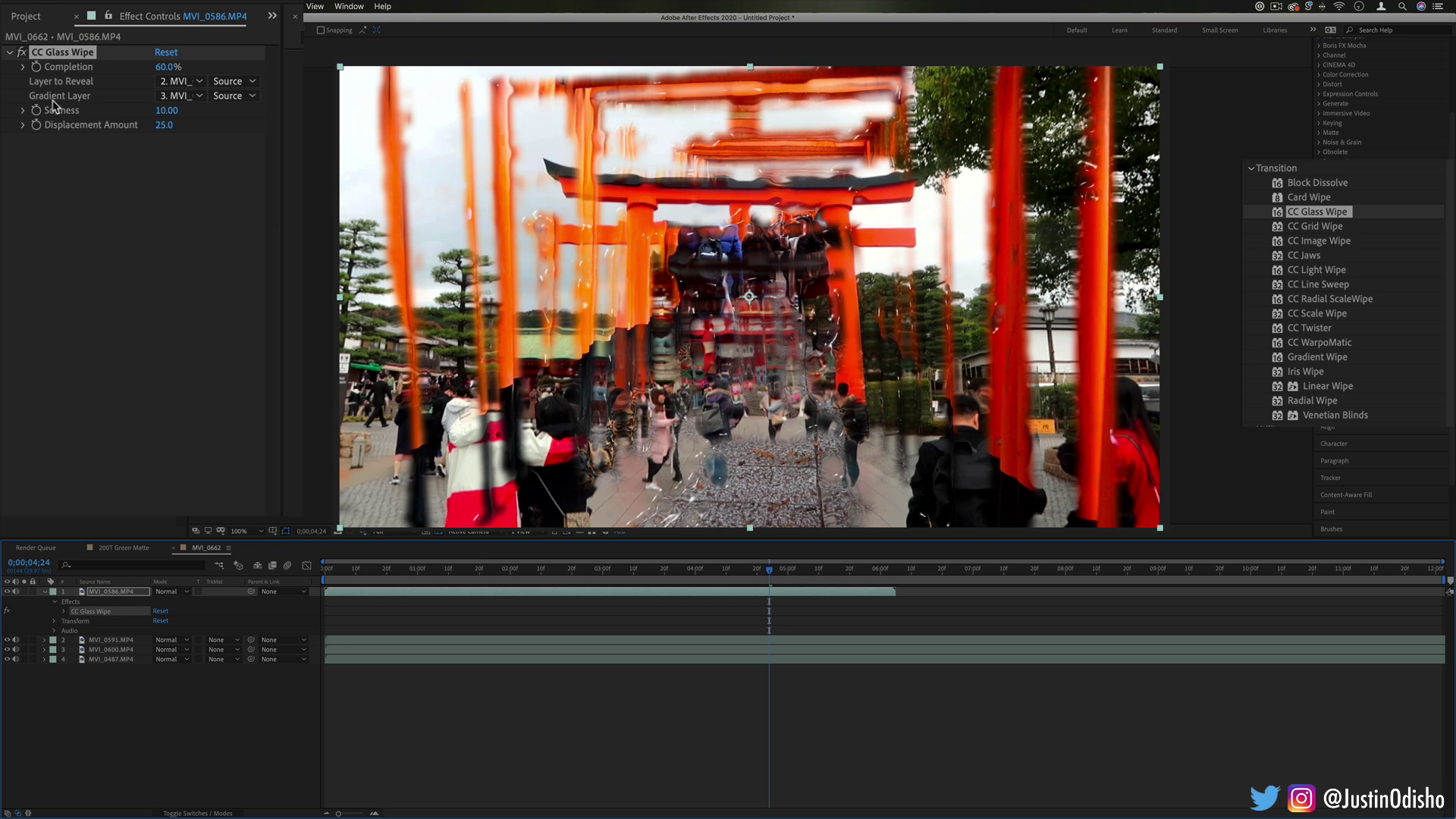
Return CC Glass Wipe's Completion to 0%.
left_click_drag(167, 67, 80, 78)
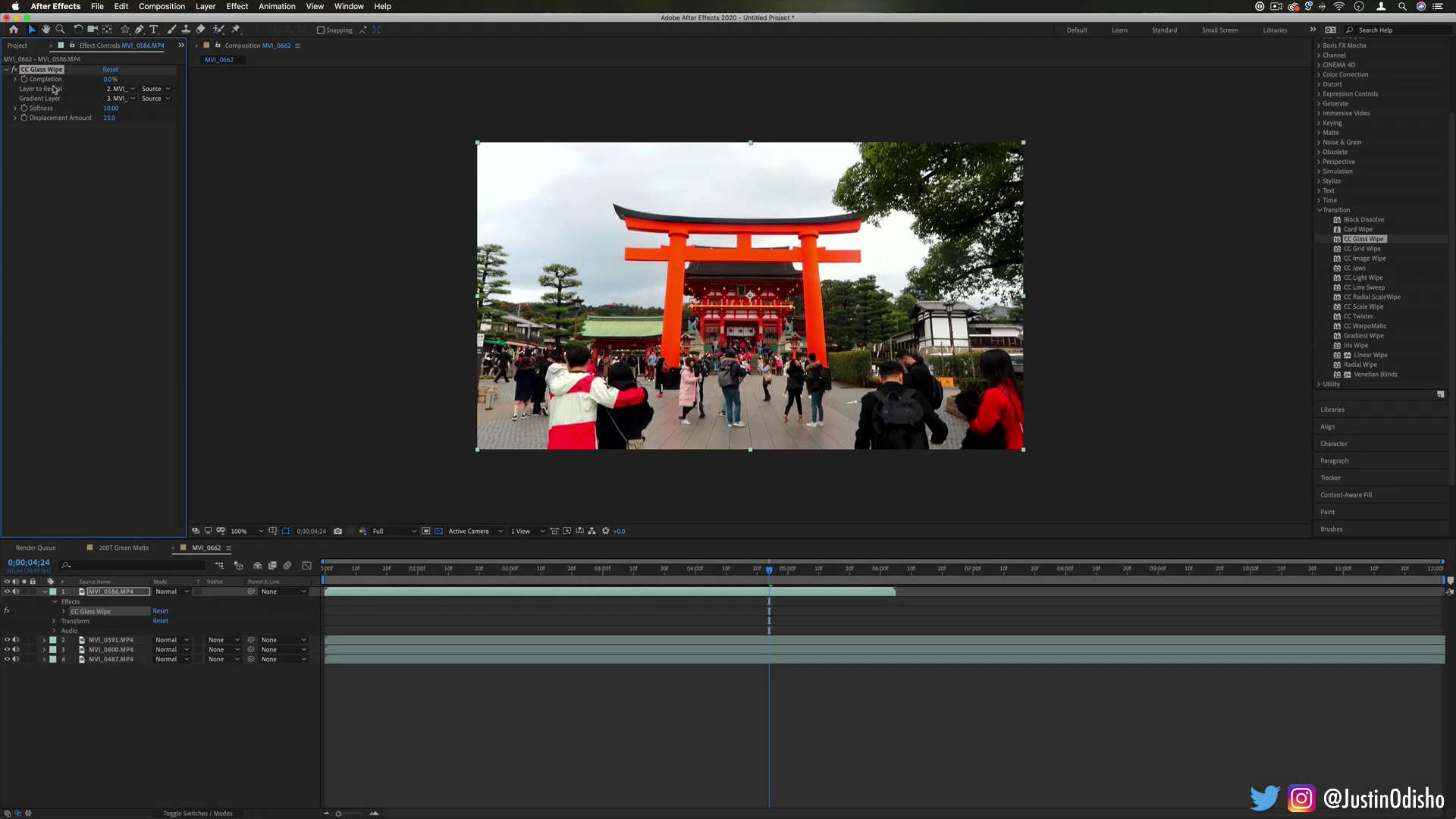
left_click(47, 107)
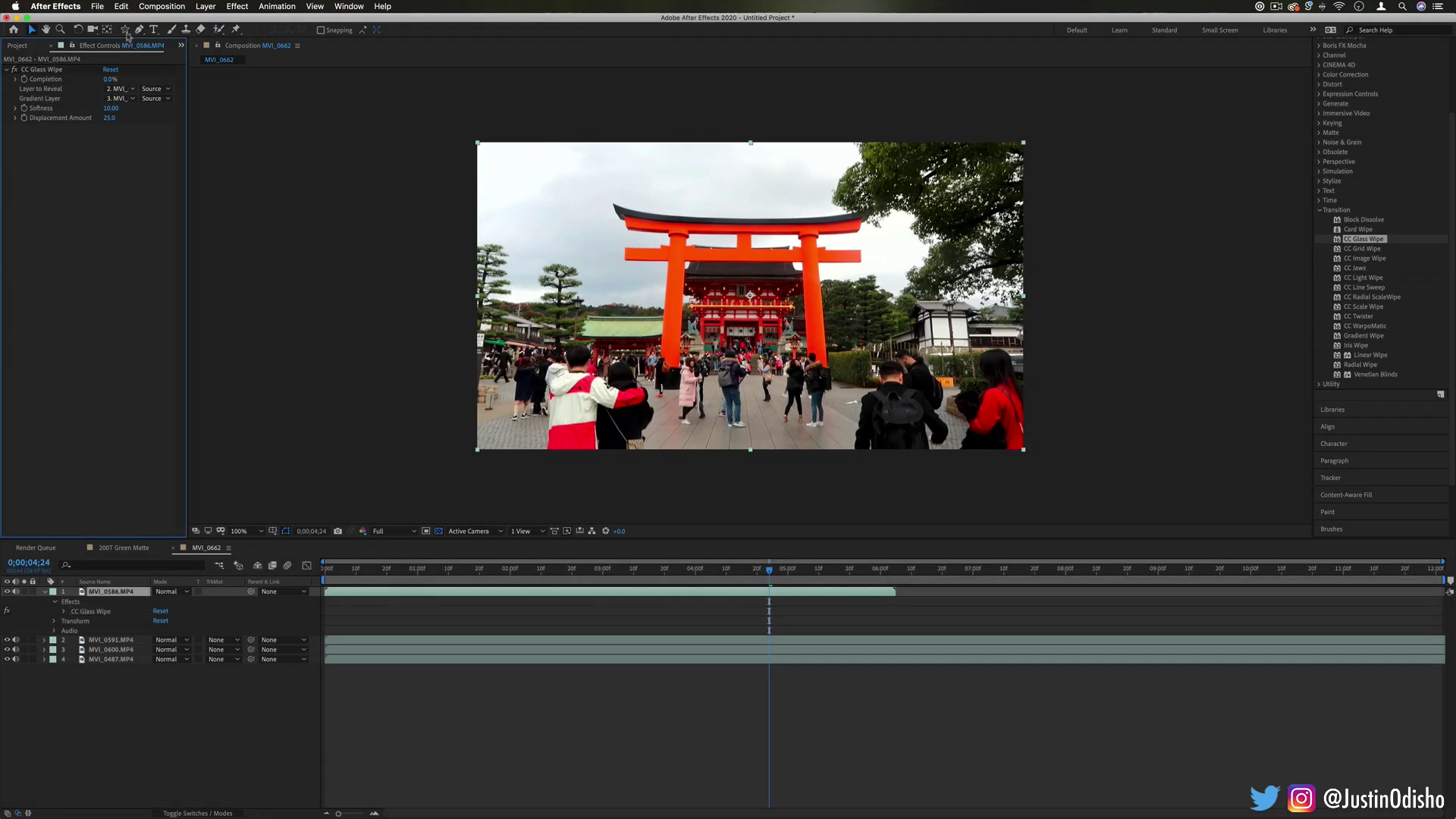
Create a black solid layer at the composition's full size above the clips.
left_click(205, 6)
mouse_move(304, 20)
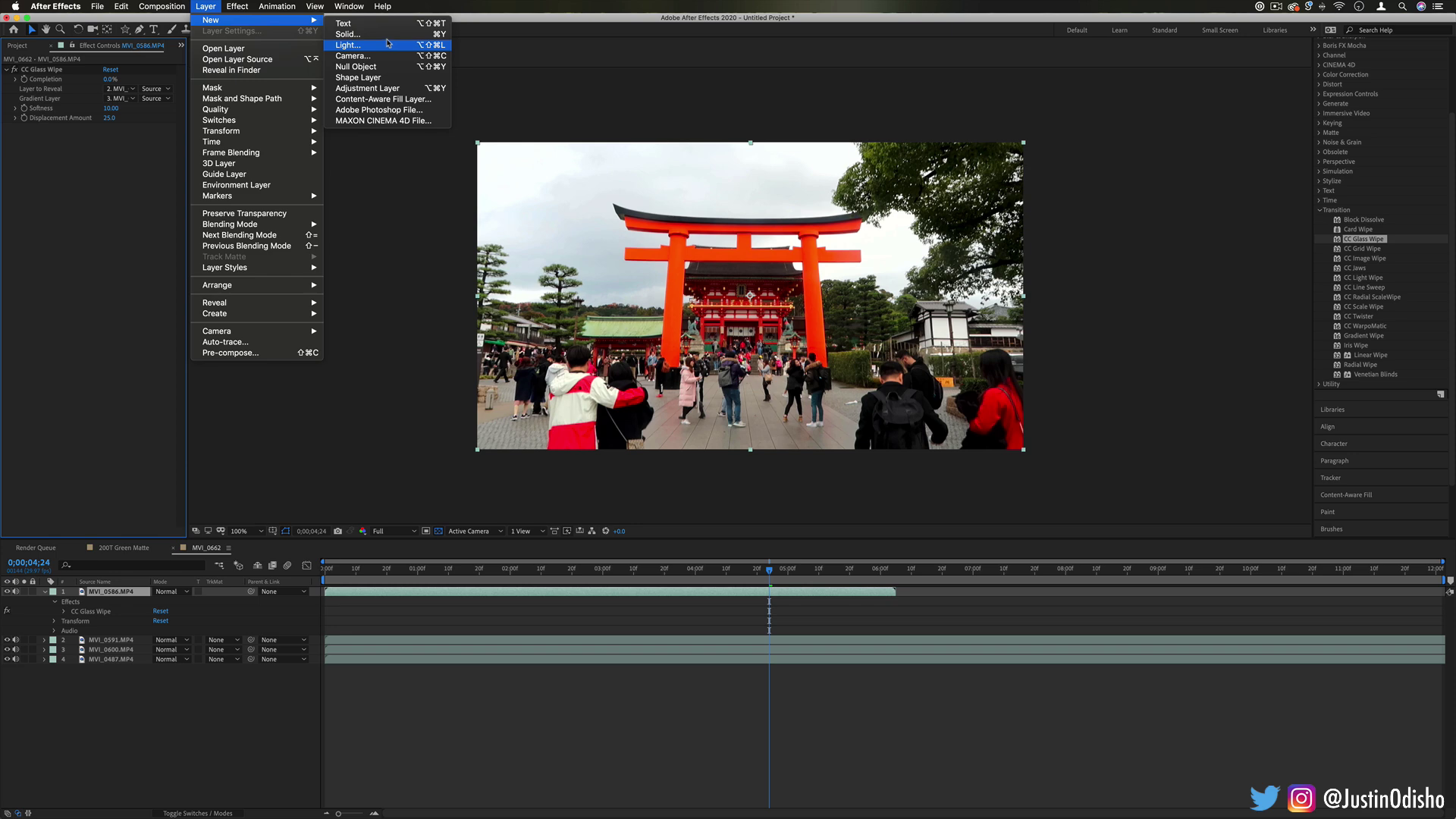
left_click(348, 34)
left_click(603, 444)
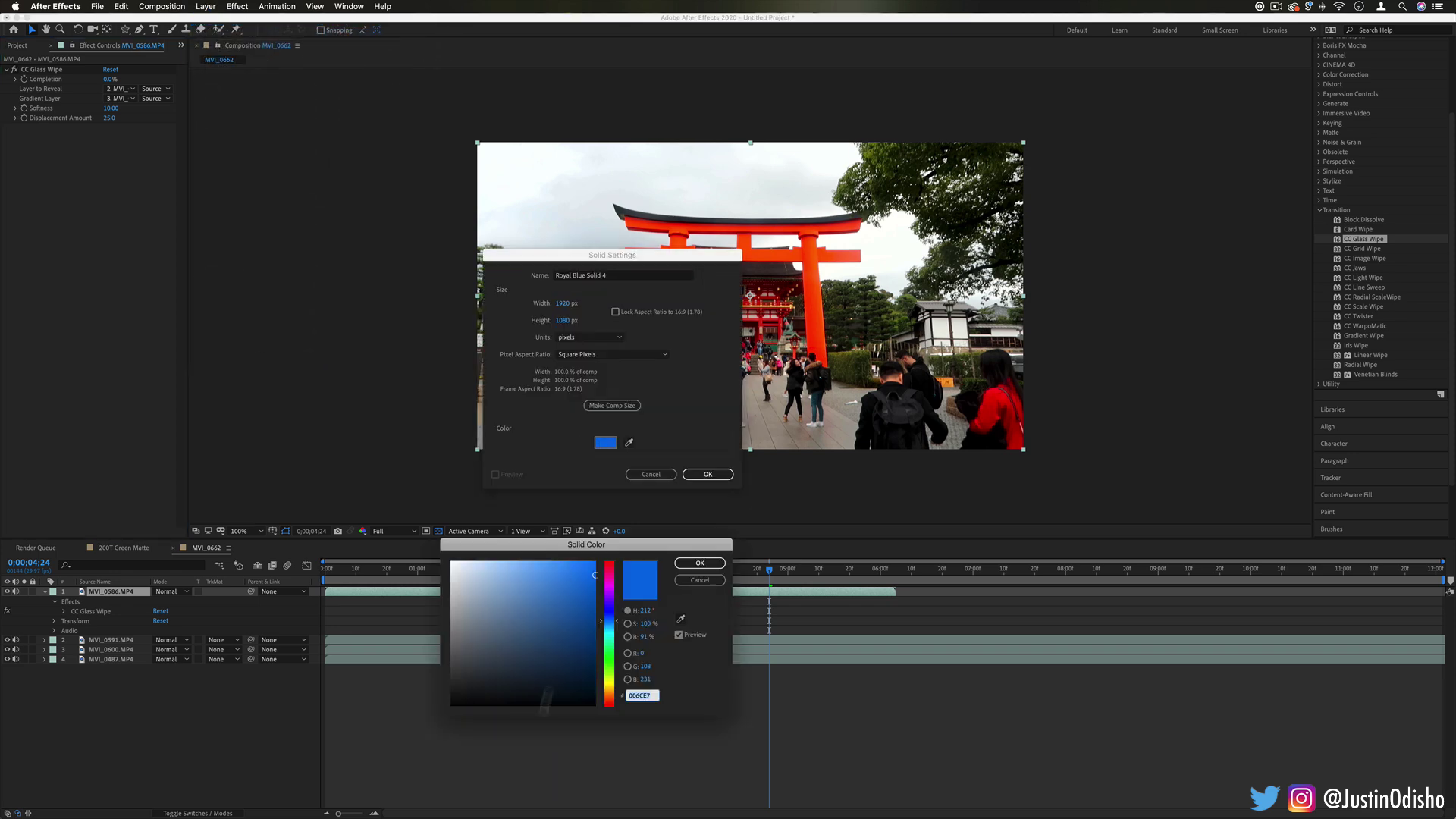
left_click(560, 683)
left_click(698, 562)
left_click(708, 475)
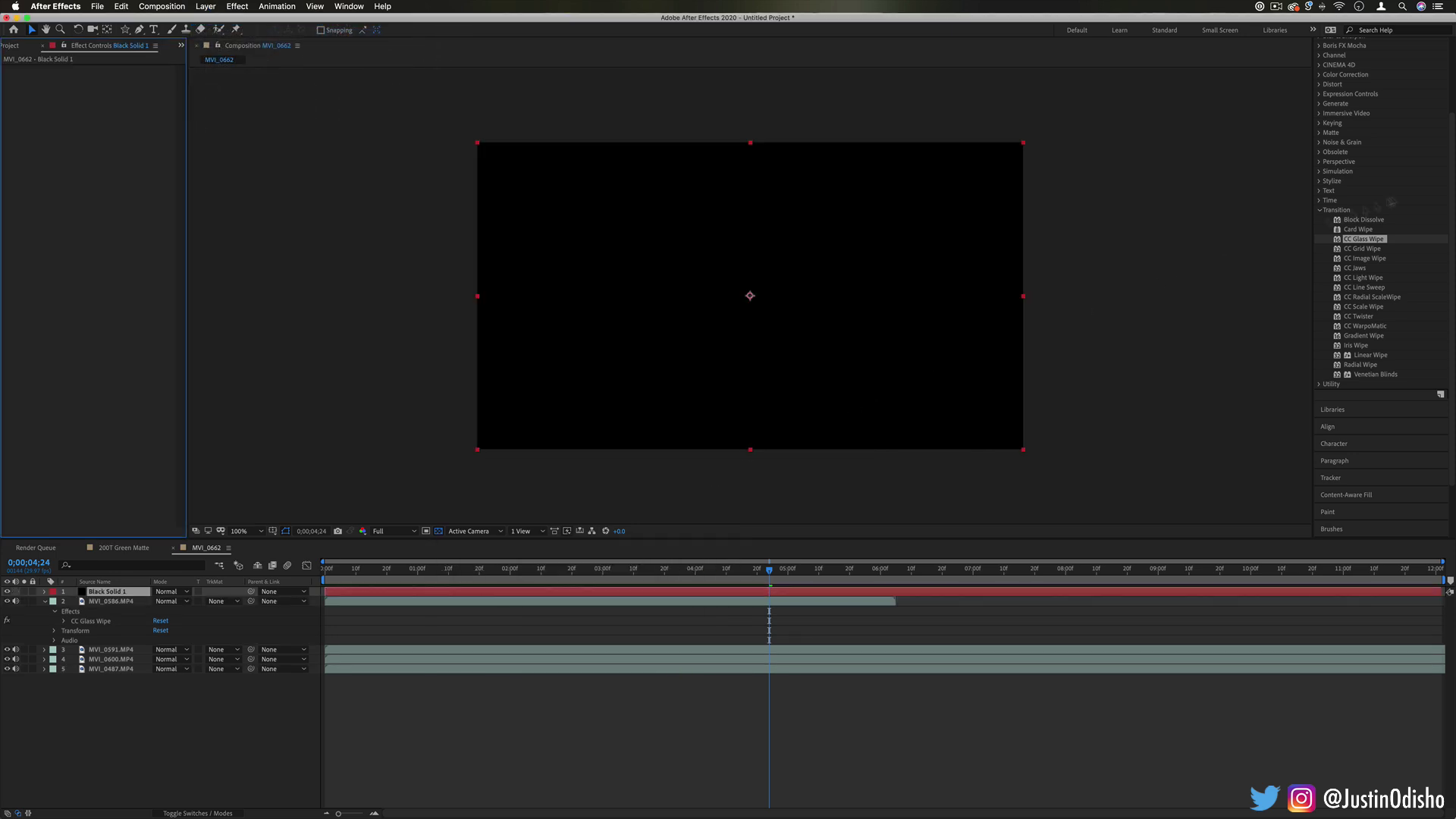
Apply Gradient Ramp to Black Solid 1 and move the solid below all the video layers.
scroll(1365, 53, "up", 5)
left_click(1371, 94)
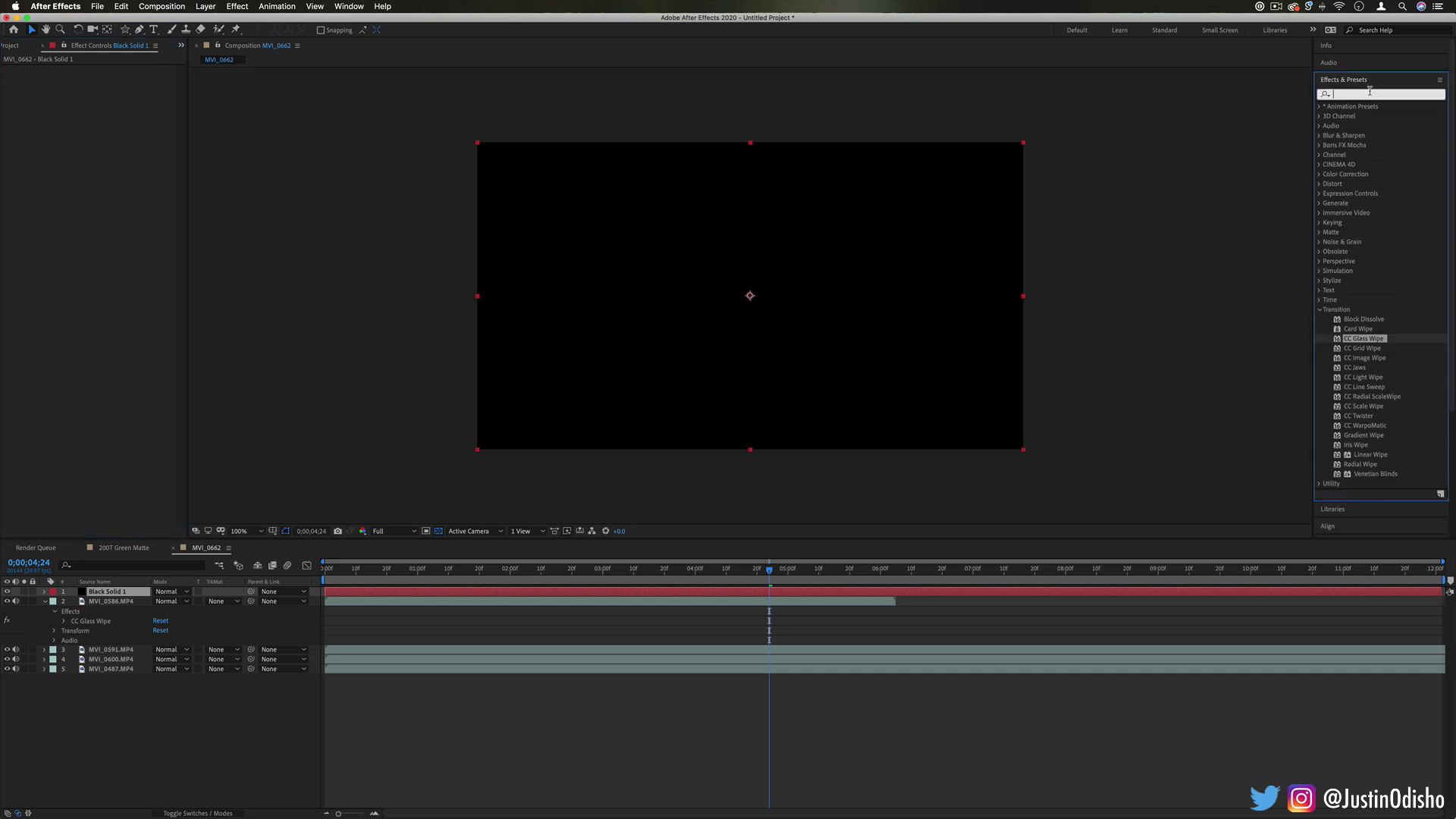
type("gradient")
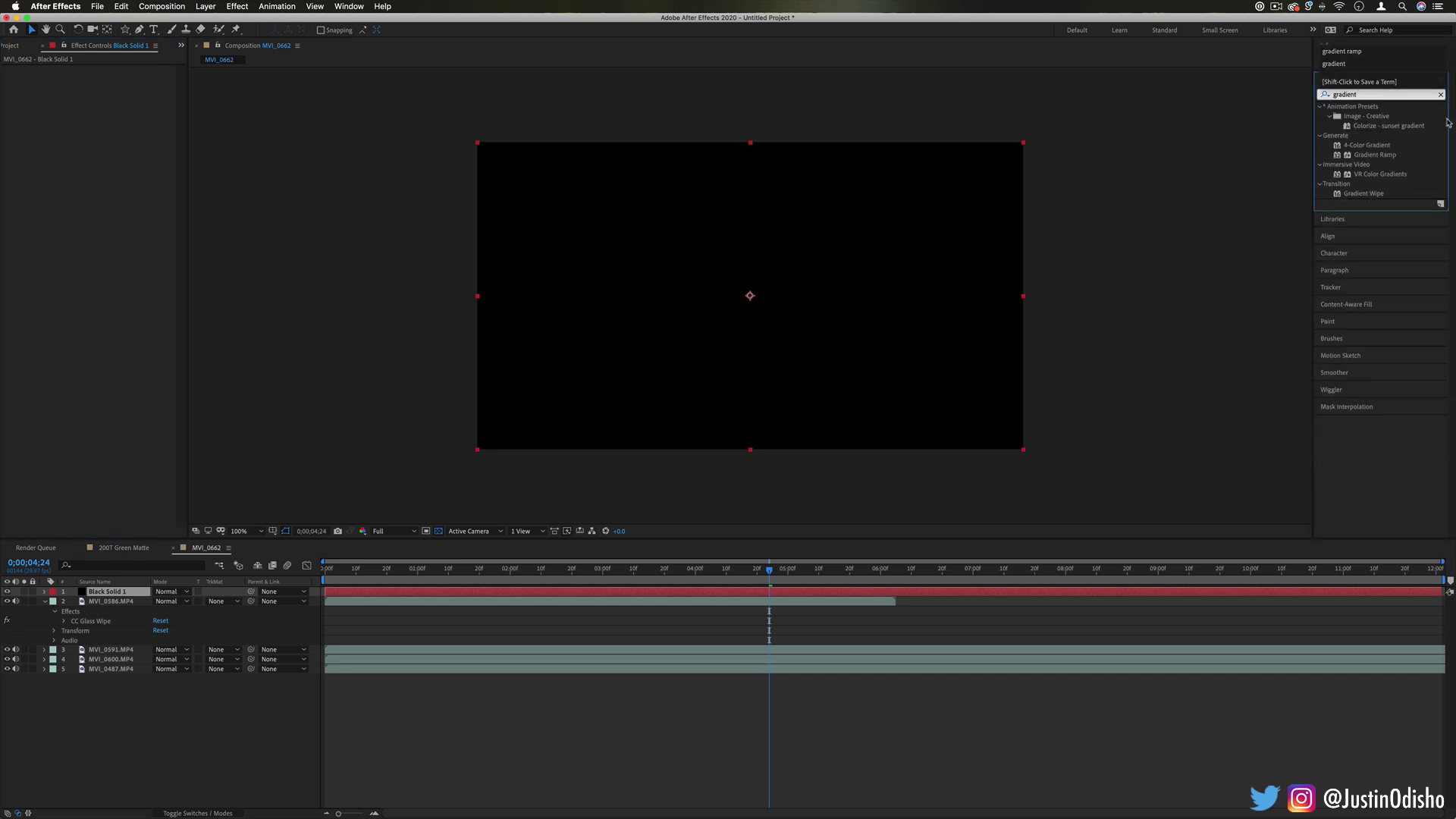
left_click(1367, 144)
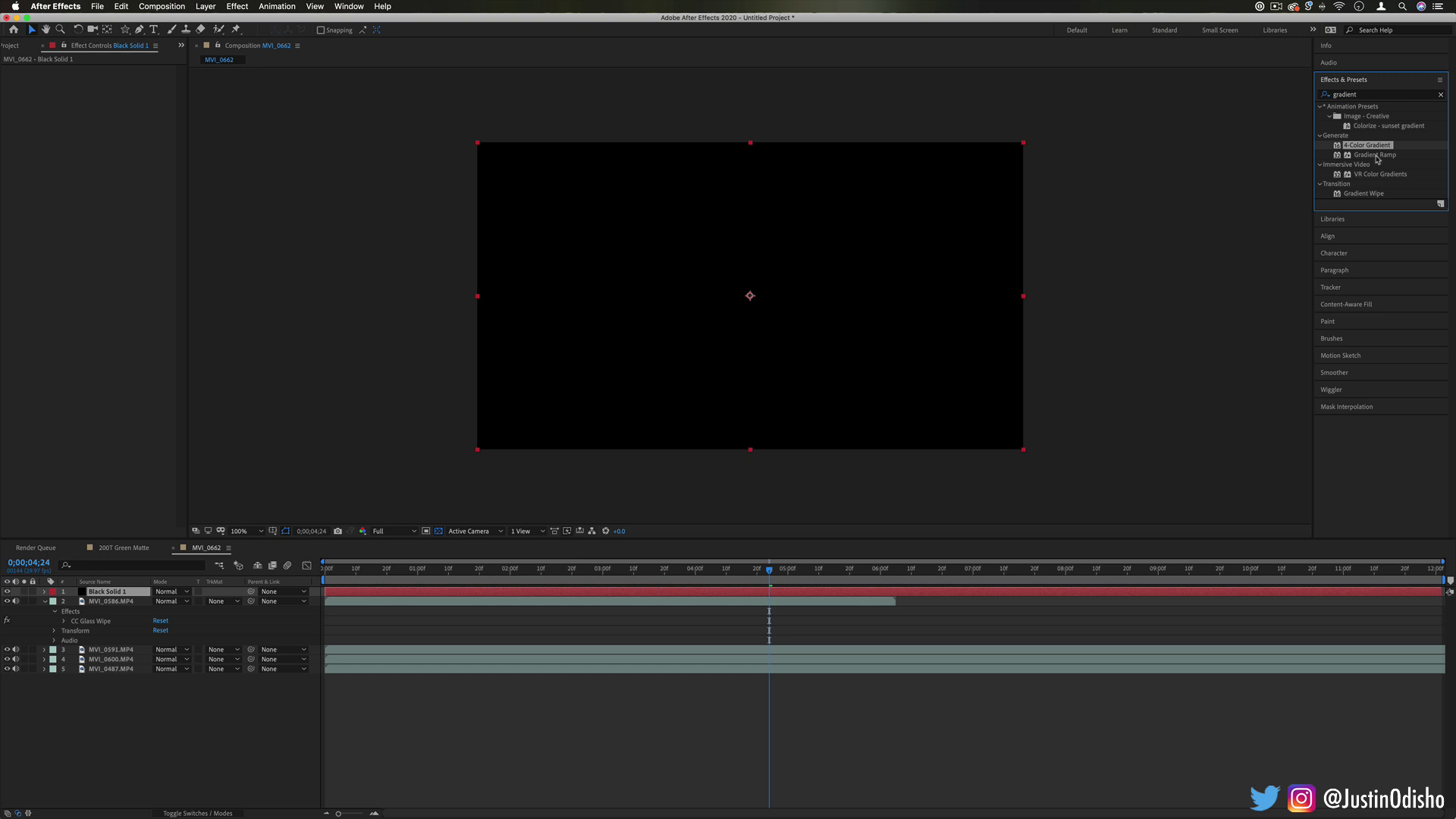
left_click_drag(1384, 156, 780, 274)
left_click_drag(106, 591, 107, 669)
On MVI_0586.MP4, set CC Glass Wipe's Gradient Layer to Black Solid 1 with Effects & Masks, and raise Completion to wipe partway.
left_click(120, 592)
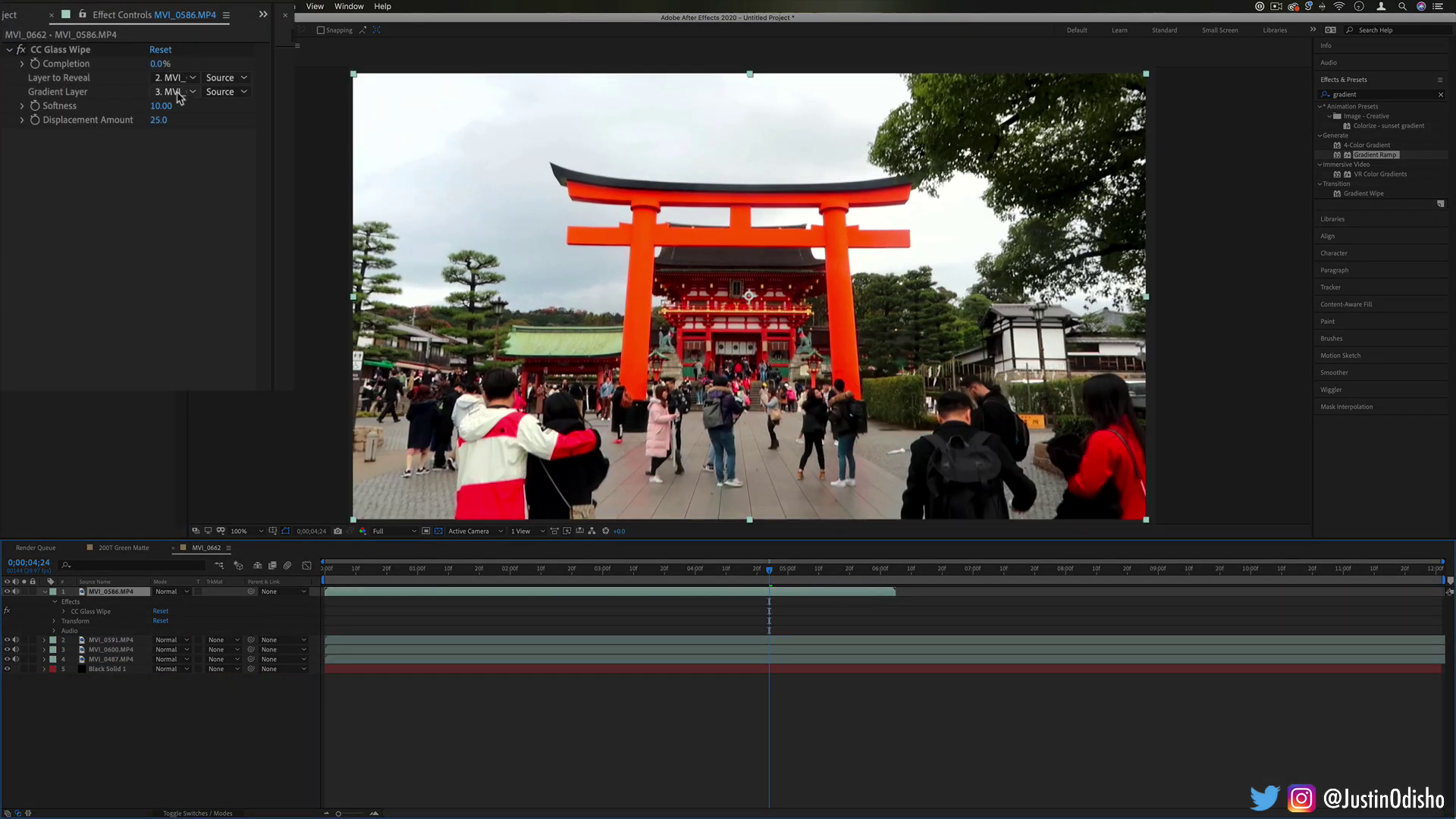
left_click(120, 99)
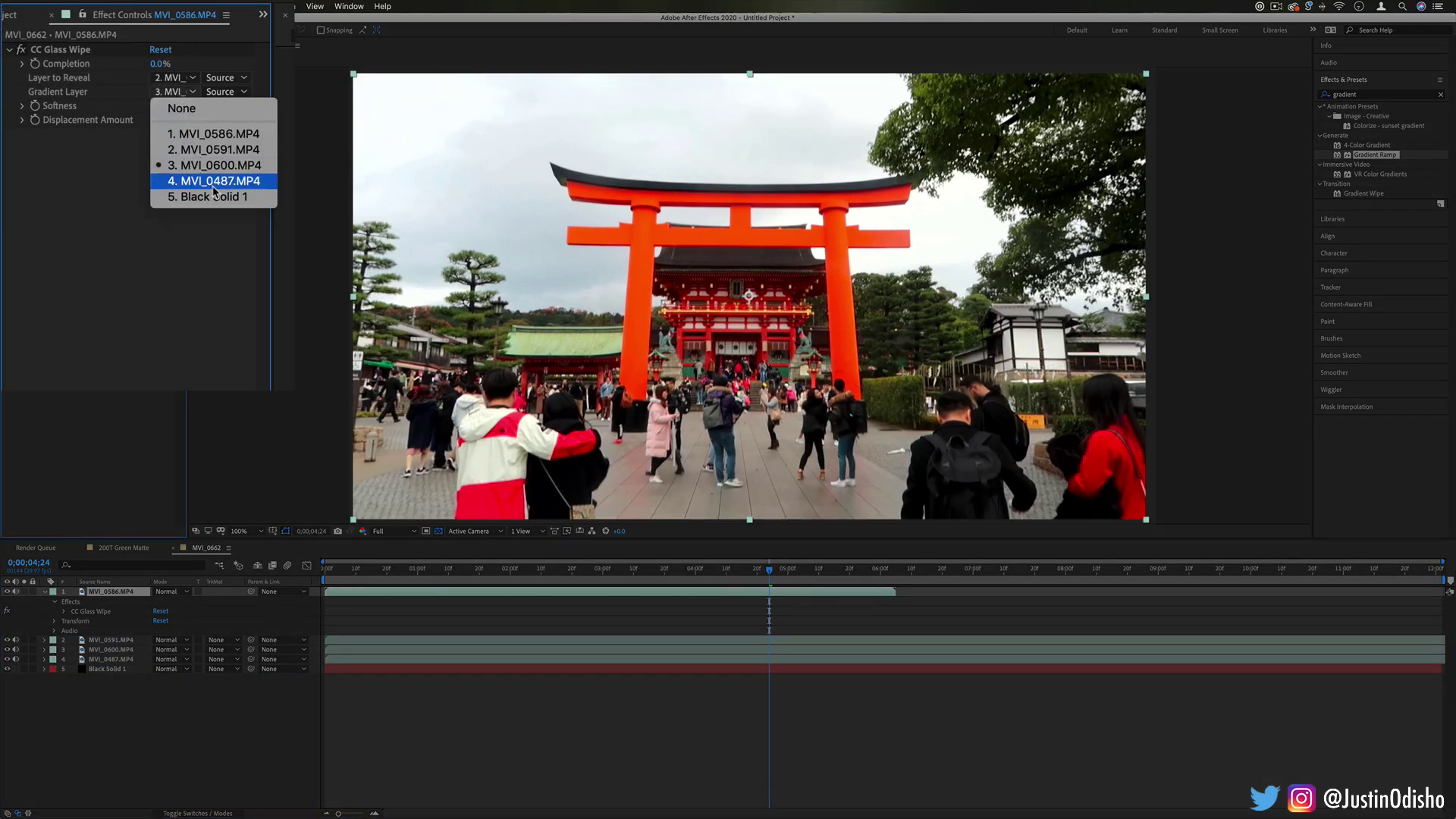
left_click(215, 198)
left_click(224, 92)
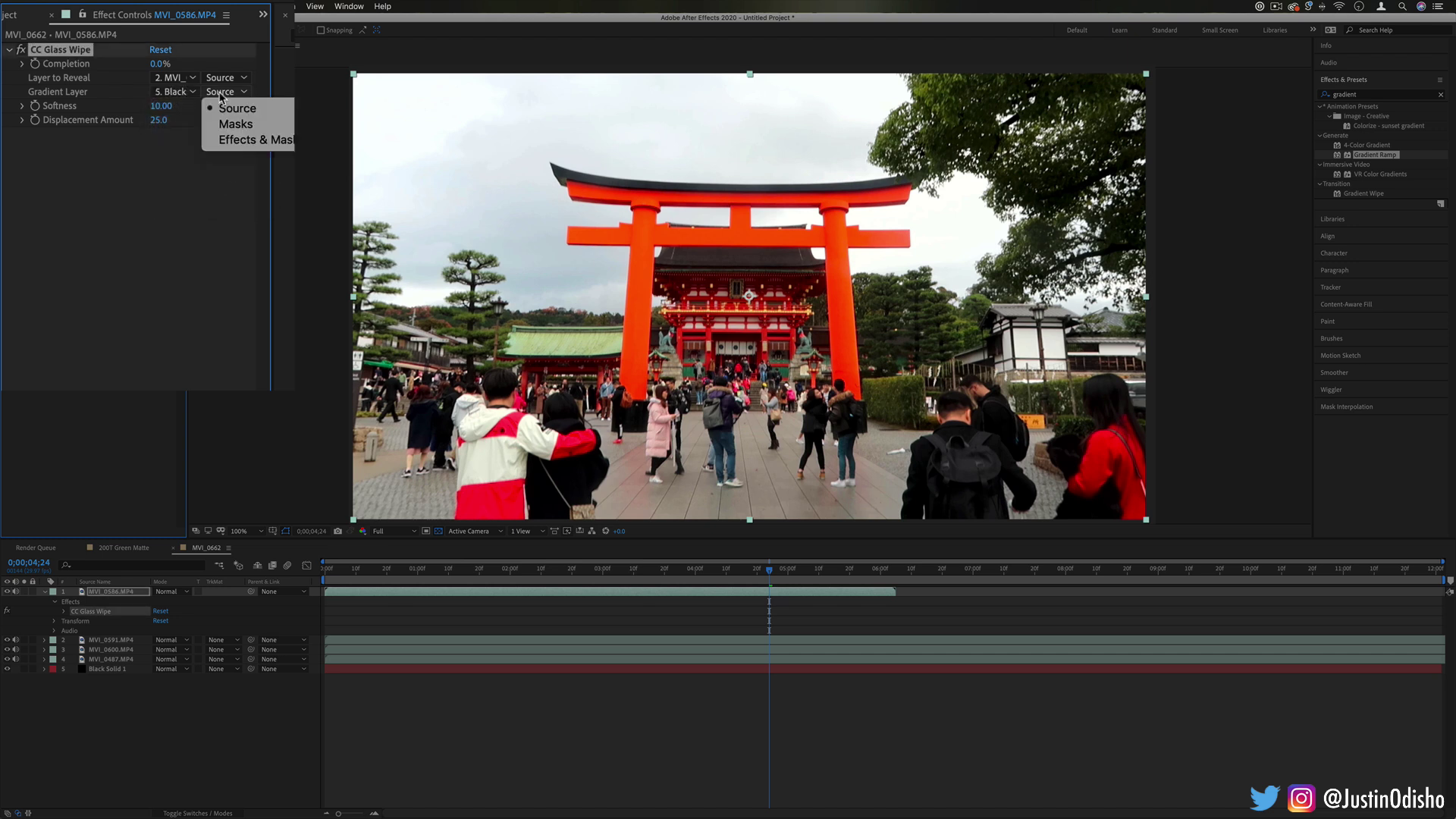
left_click(245, 141)
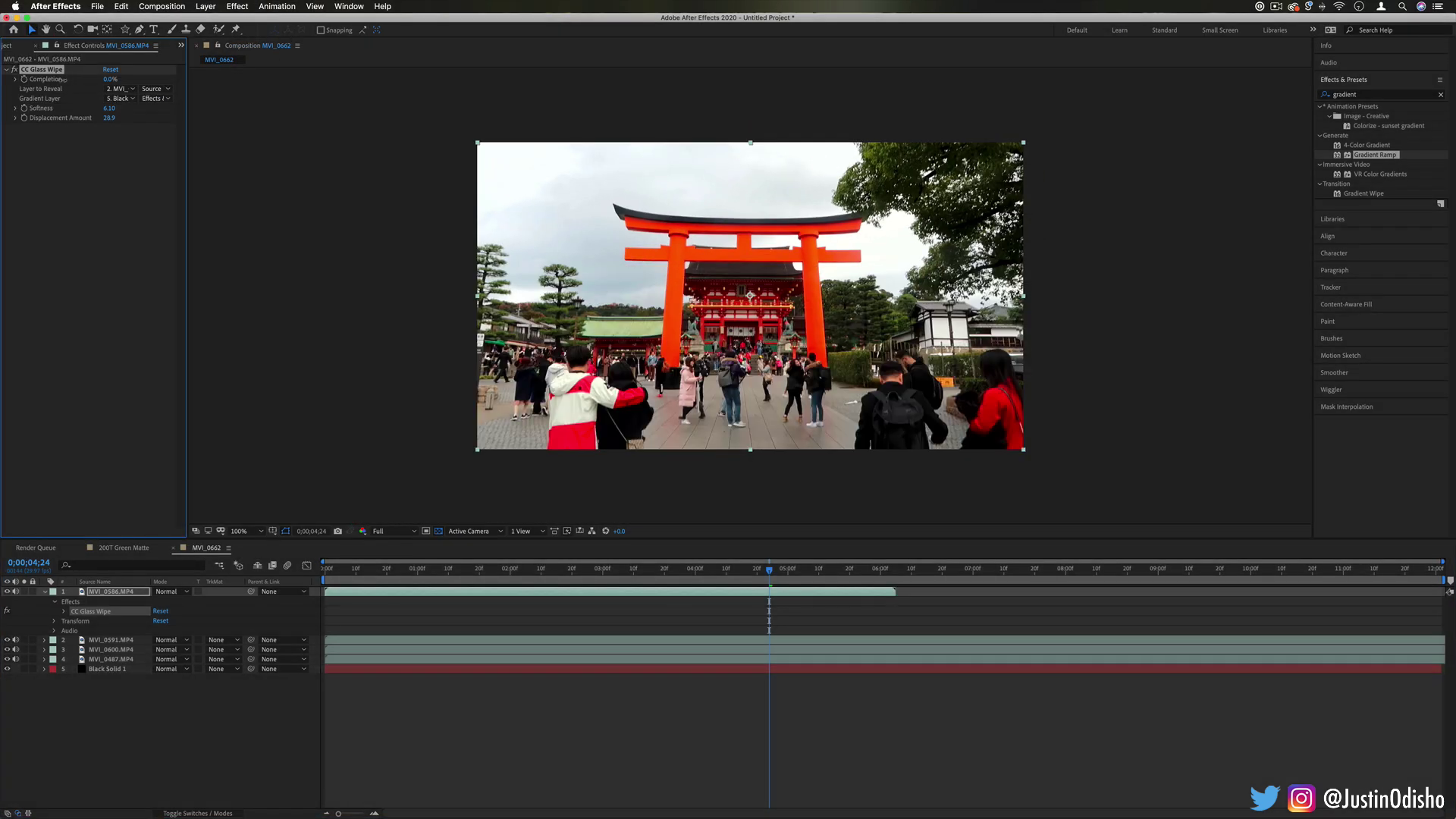
left_click_drag(64, 80, 86, 81)
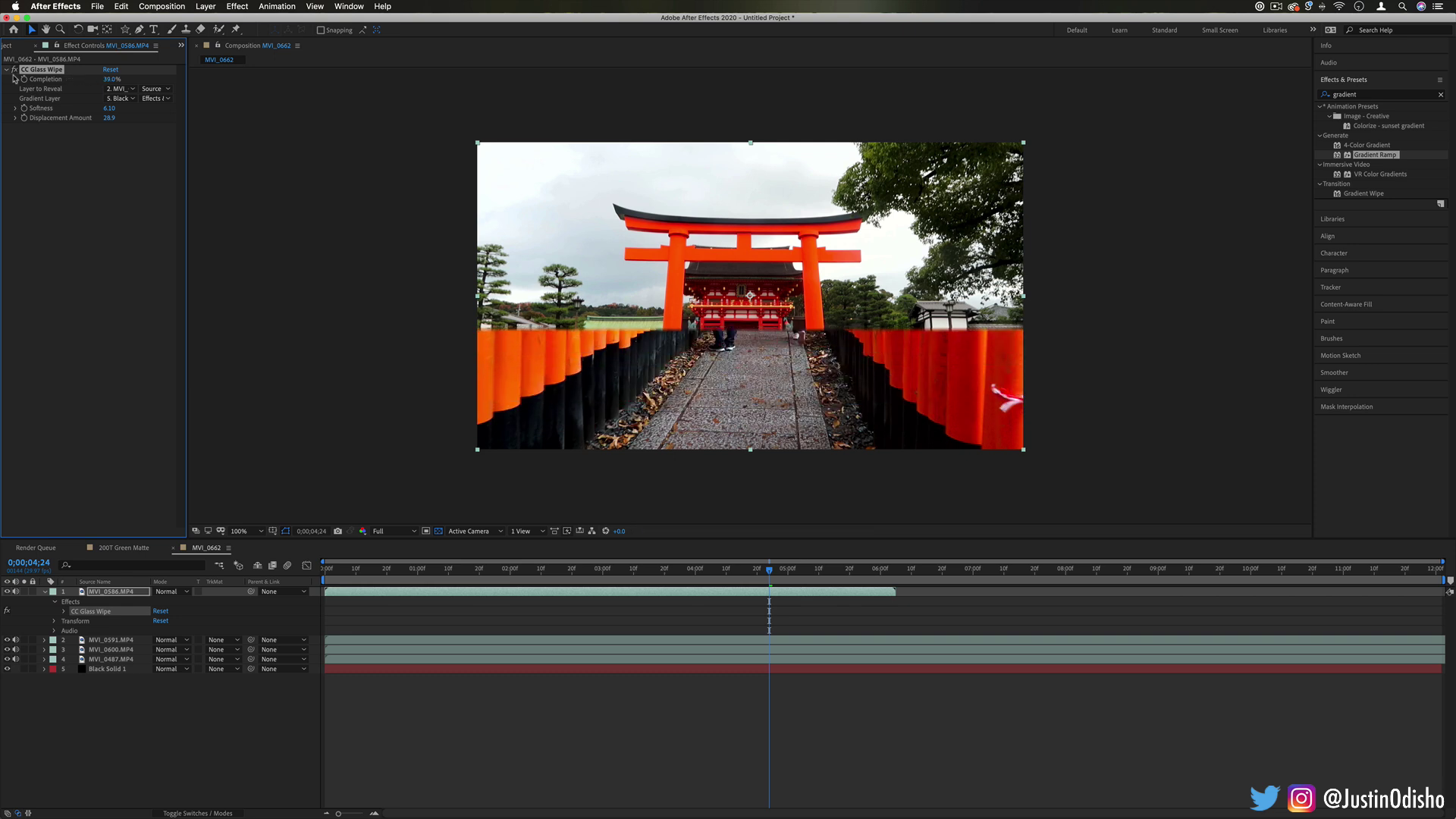
Remove CC Glass Wipe from MVI_0586.MP4 and move Black Solid 1 to the top of the layer stack.
key("Delete")
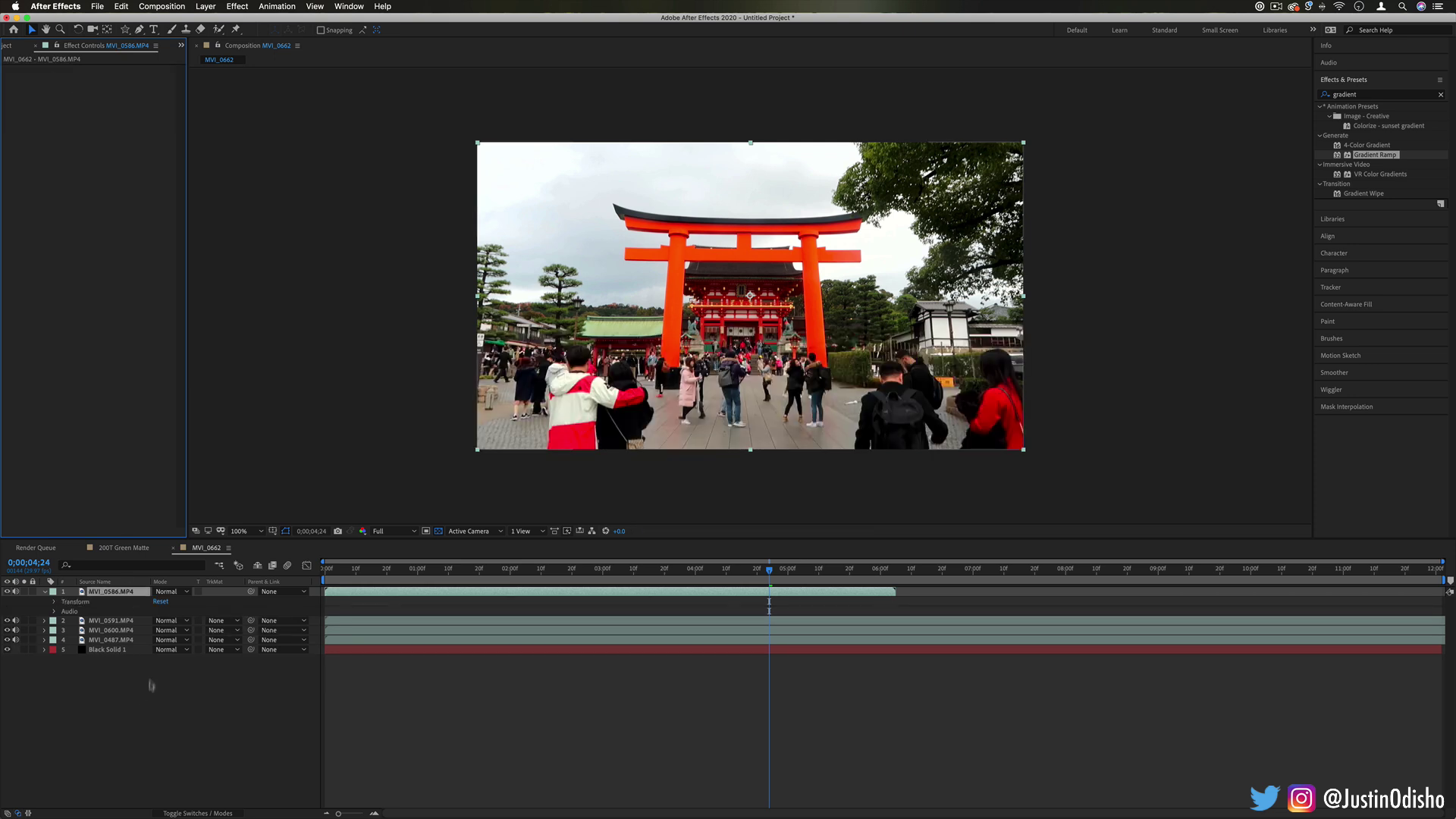
left_click(111, 650)
left_click_drag(112, 650, 126, 592)
Find the Wave Warp effect and apply it to the gradient on Black Solid 1.
left_click(1441, 94)
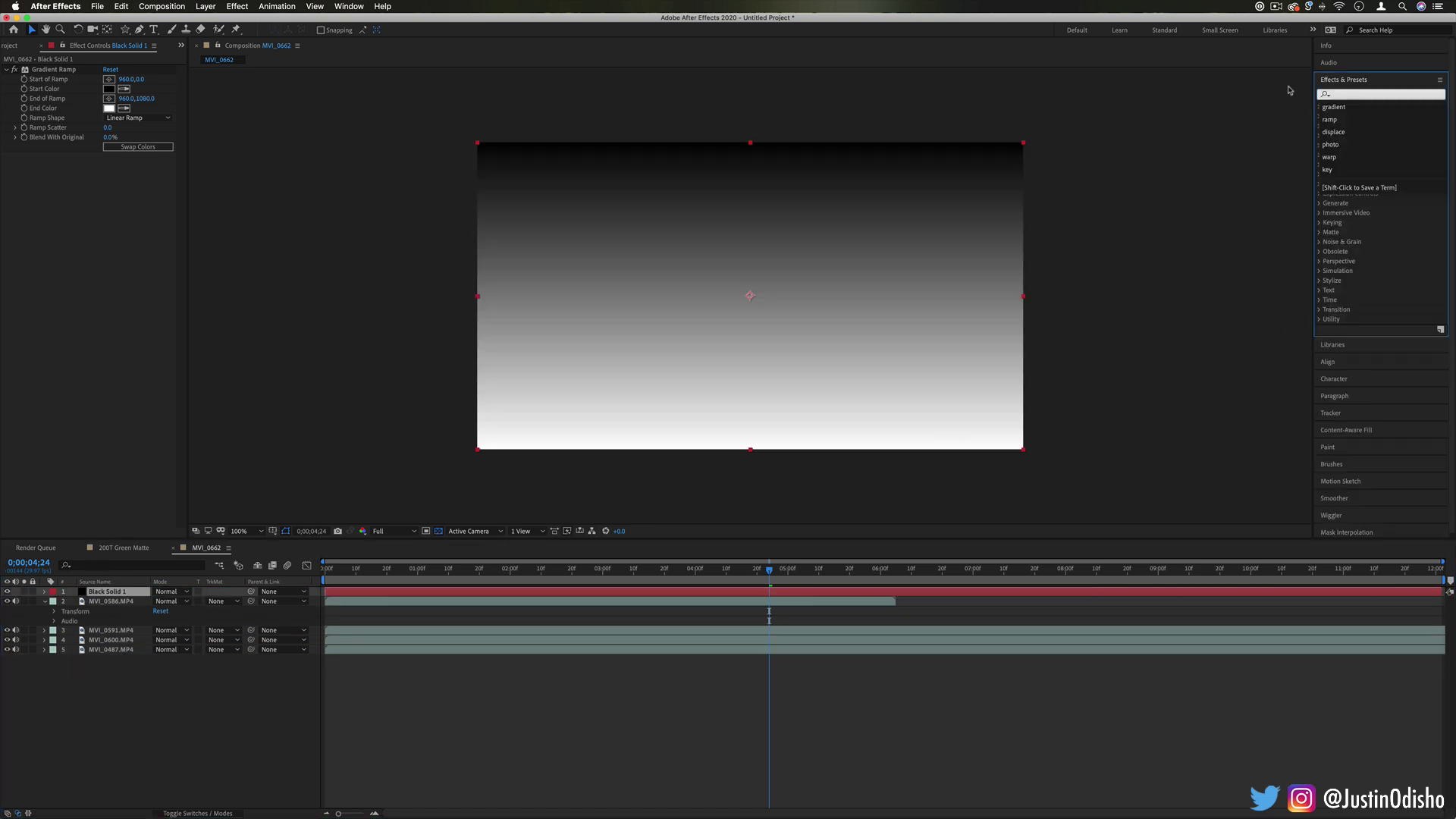
type("wave warp")
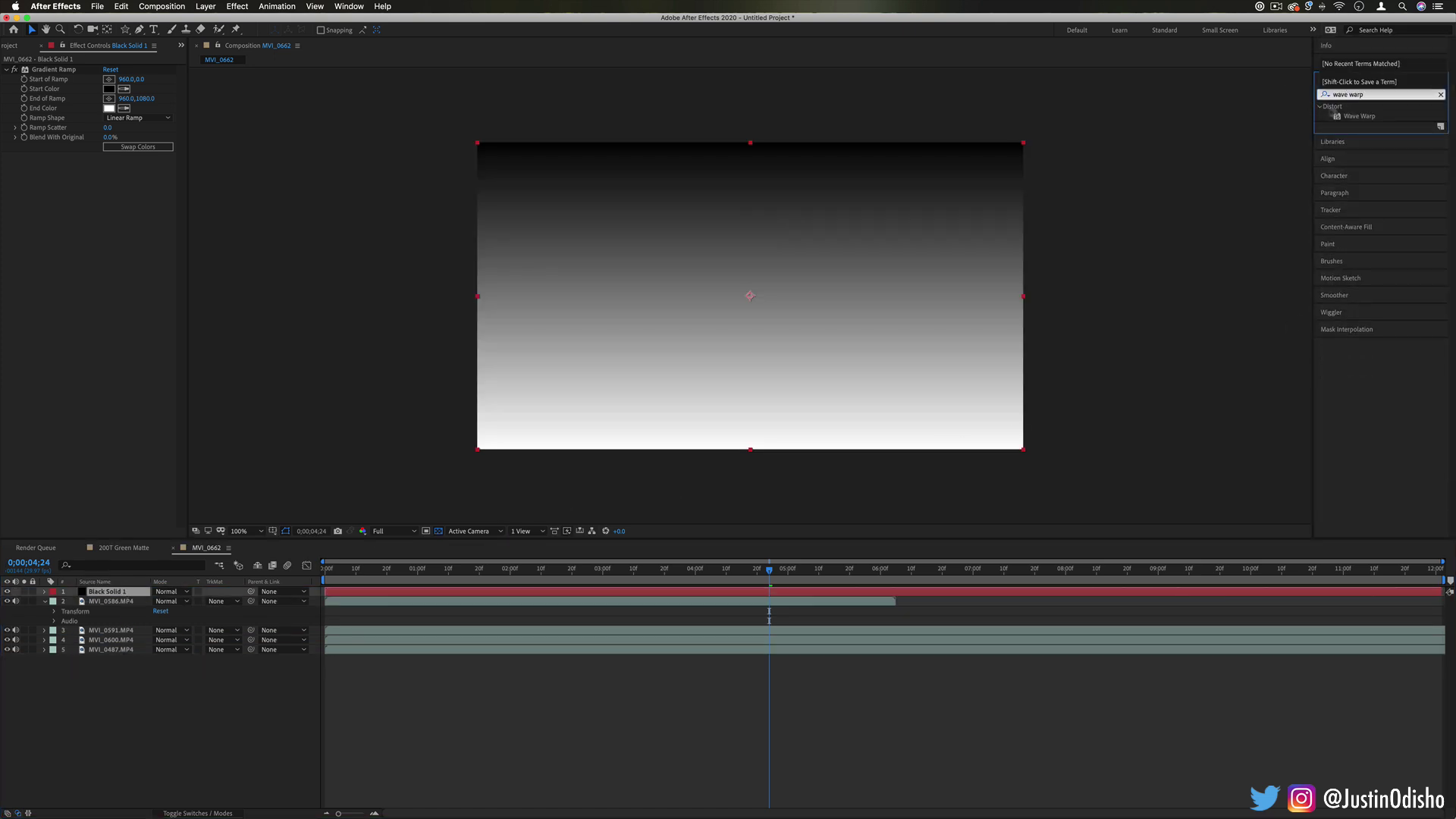
left_click(1350, 118)
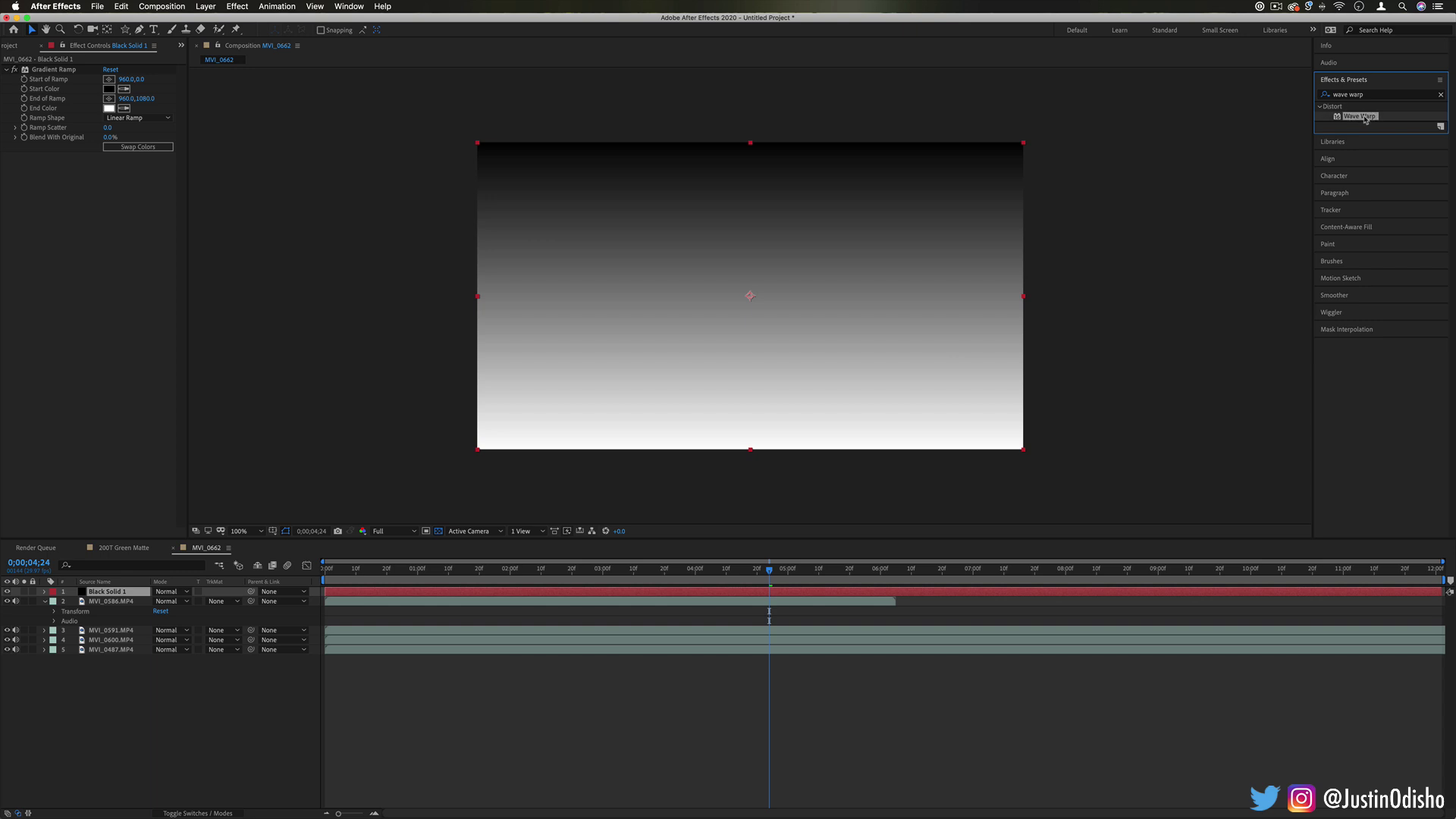
left_click_drag(1365, 118, 806, 243)
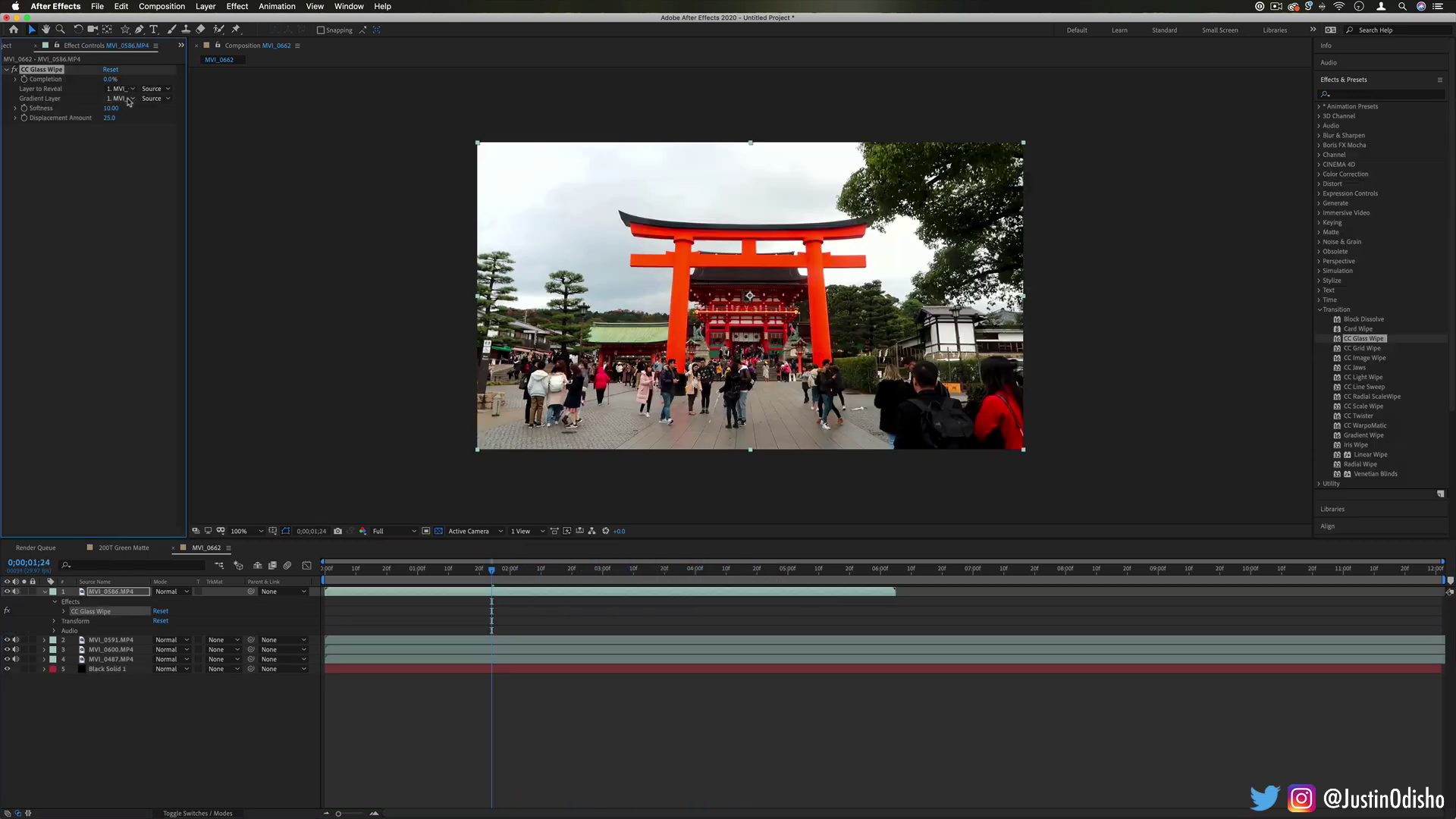
Use Black Solid 1 with Effects & Masks as the newly added CC Glass Wipe's Gradient Layer, and increase Completion from zero.
left_click(129, 102)
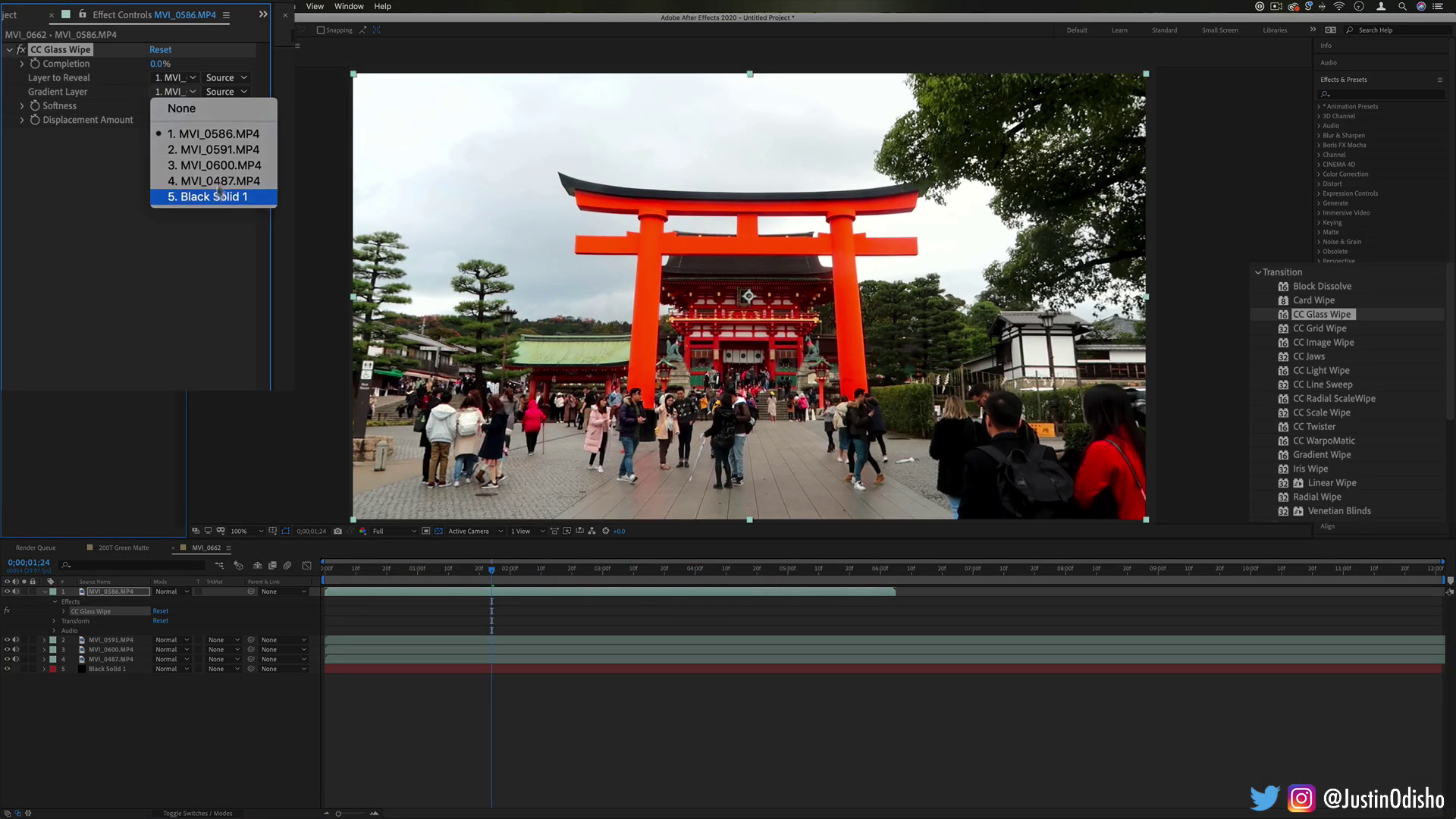
left_click(144, 170)
left_click(158, 99)
left_click(248, 142)
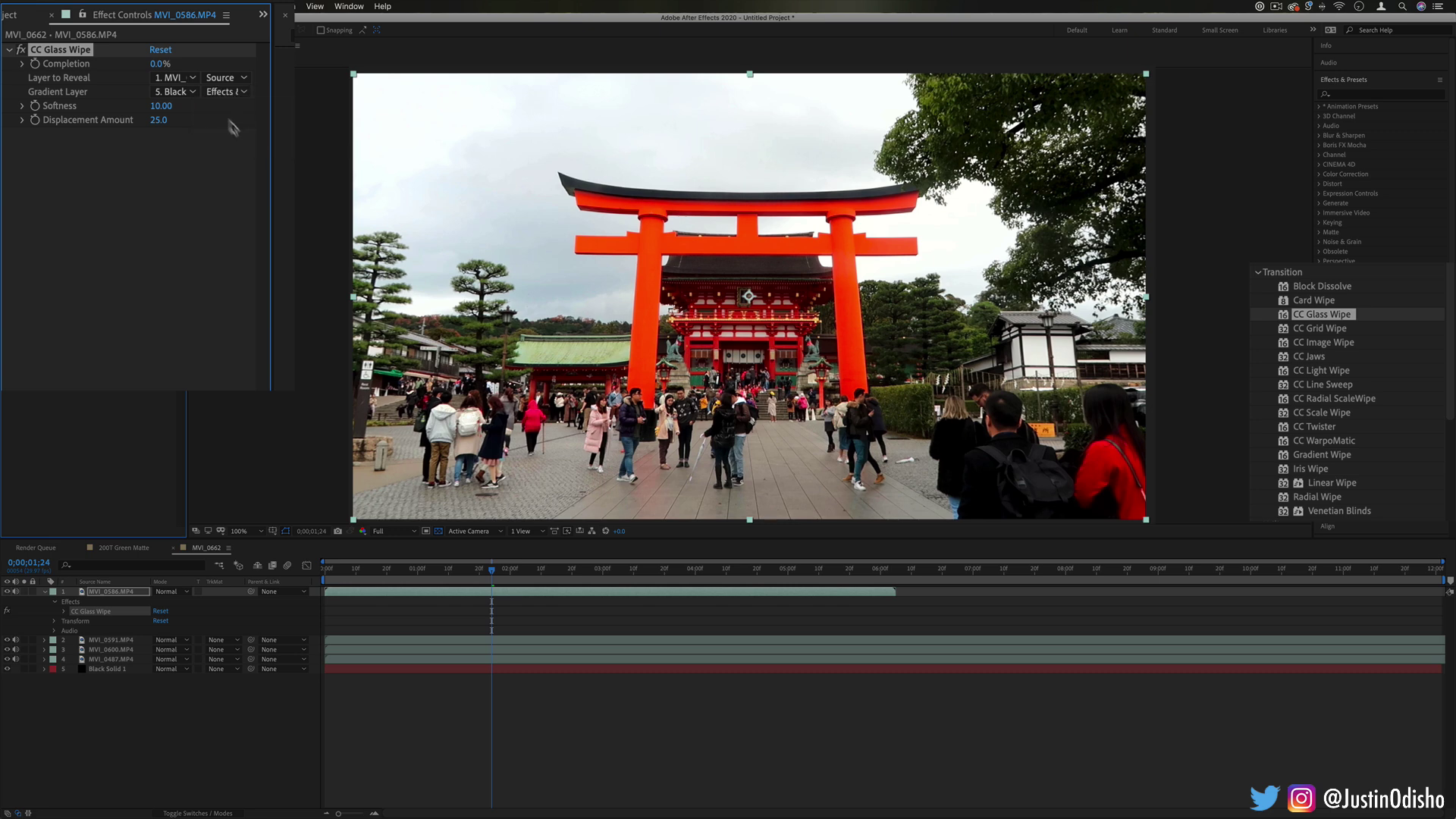
left_click_drag(159, 64, 205, 66)
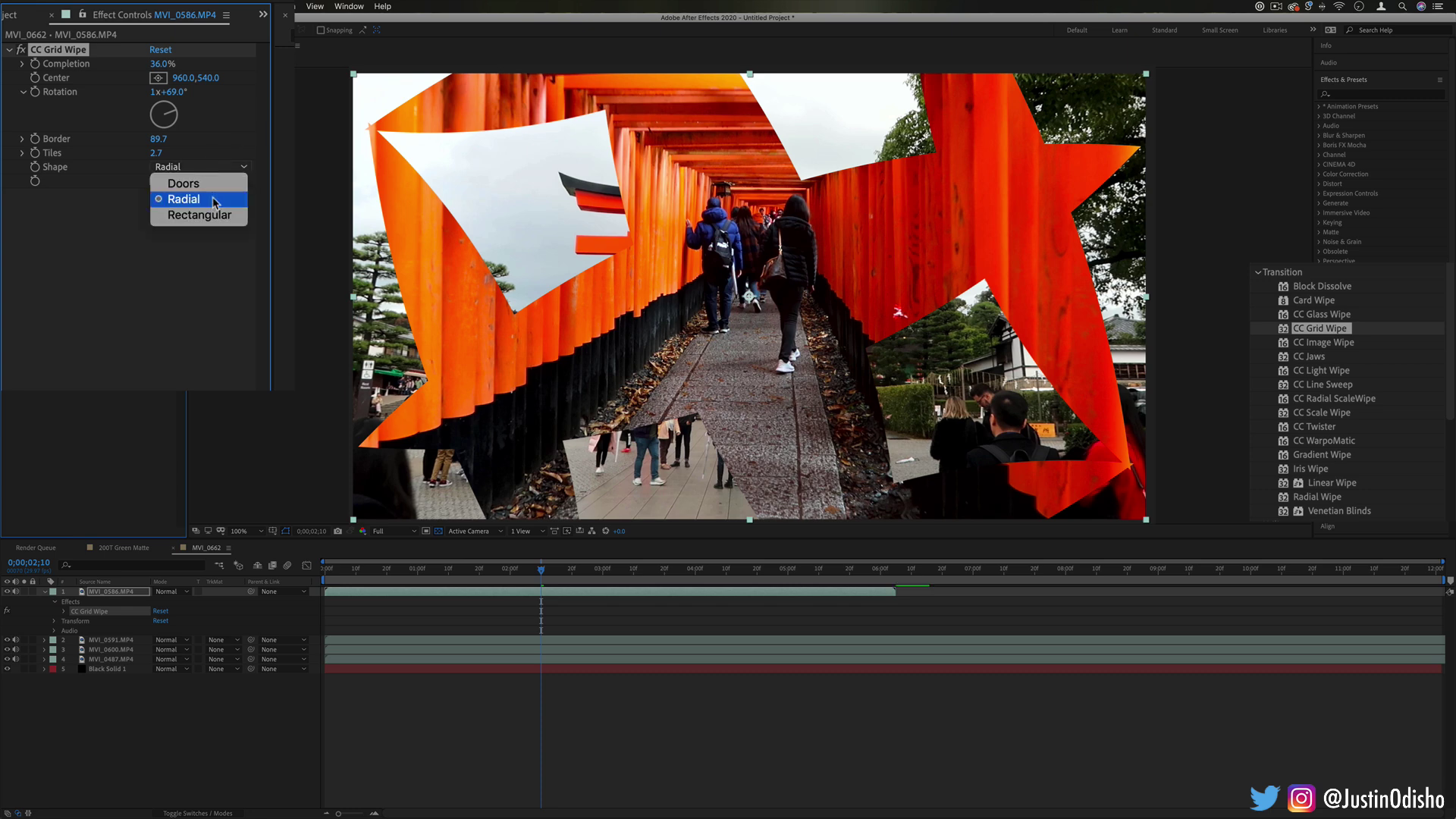
Try the Doors and Rectangular shapes for CC Grid Wipe on MVI_0586.MP4.
left_click(218, 184)
left_click(226, 167)
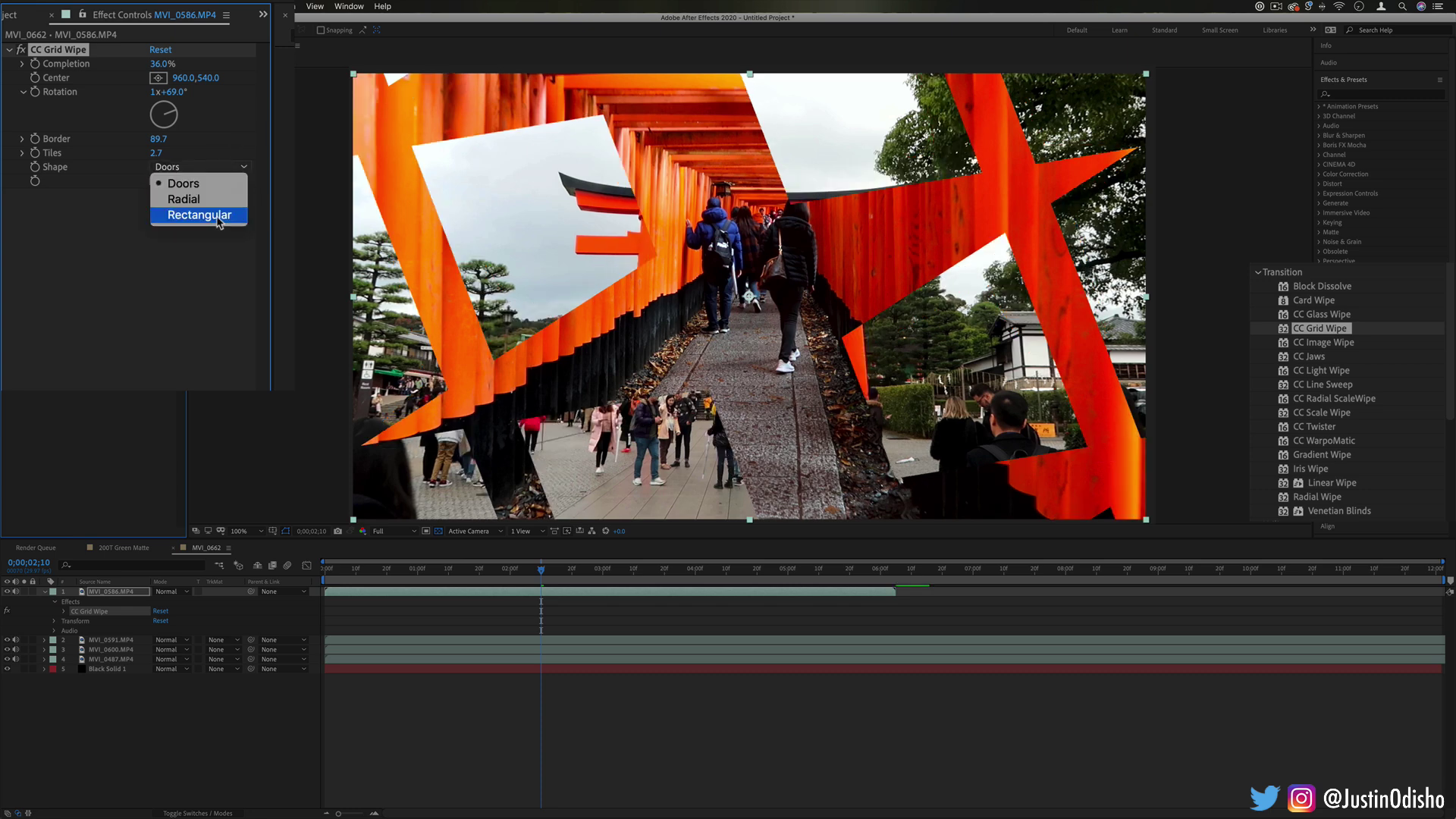
left_click(219, 216)
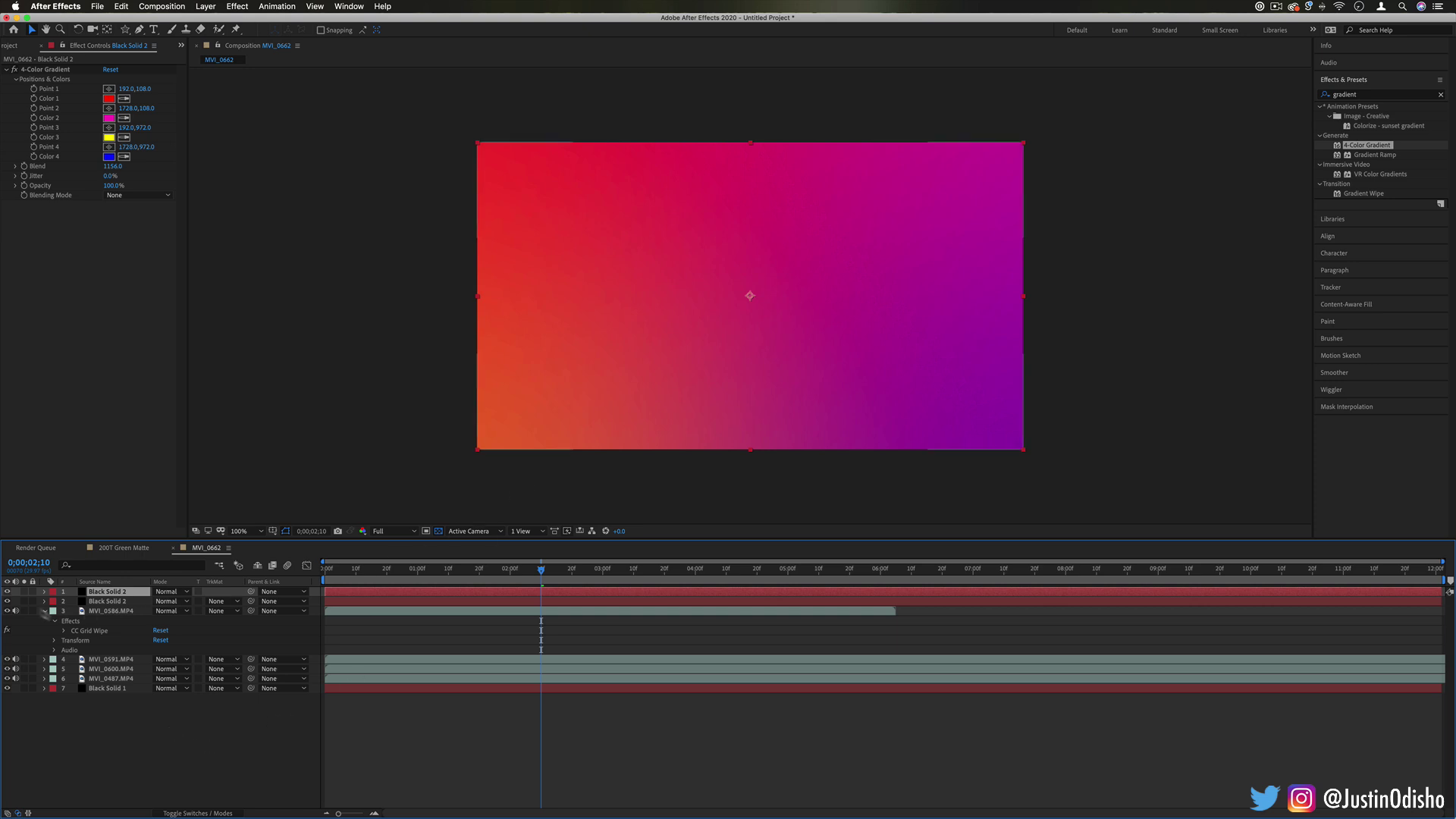
Temporarily hide the two Black Solid 2 layers to view the clips beneath, and show them again.
left_click(8, 592)
left_click(7, 601)
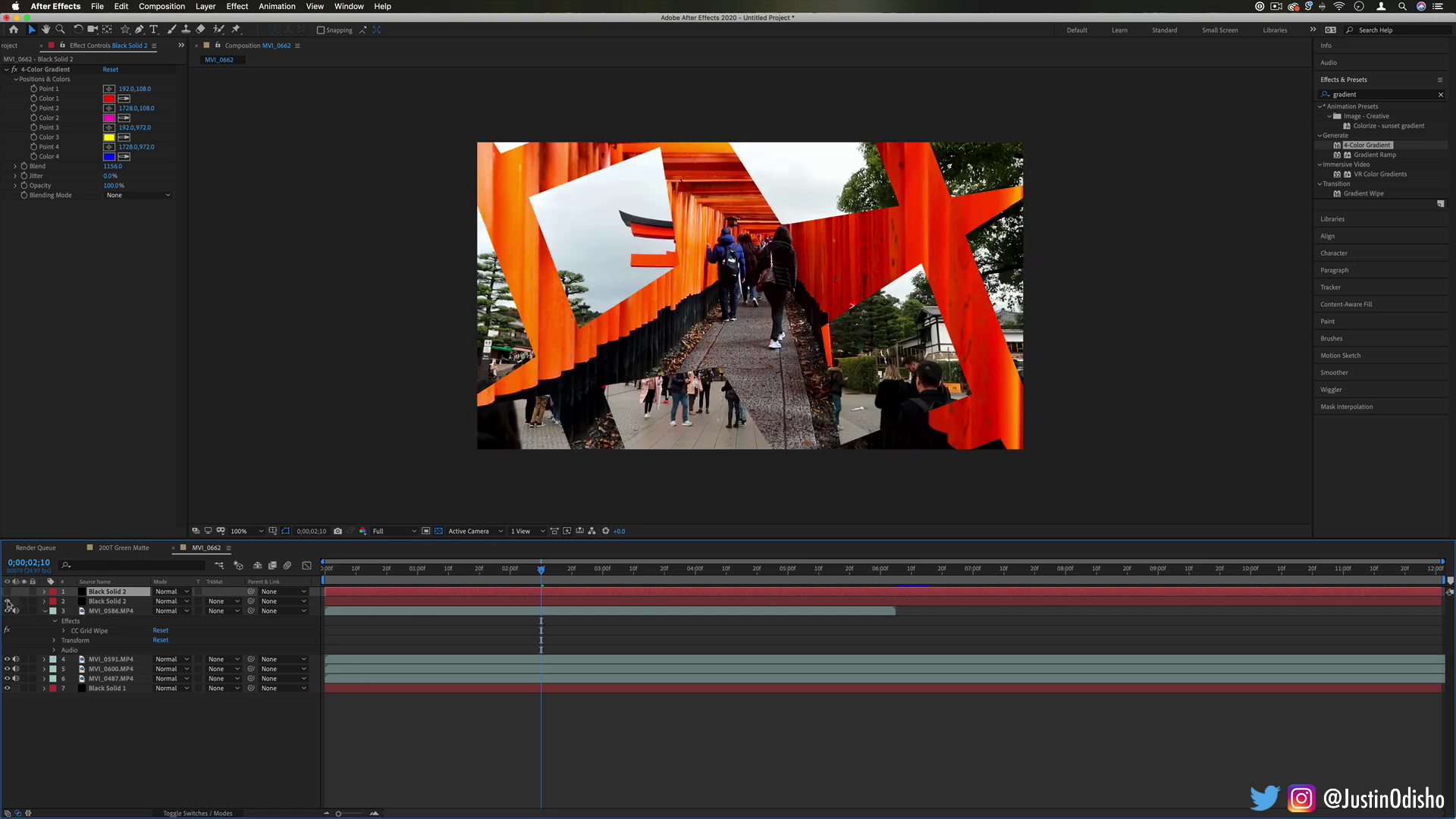
left_click_drag(8, 602, 8, 591)
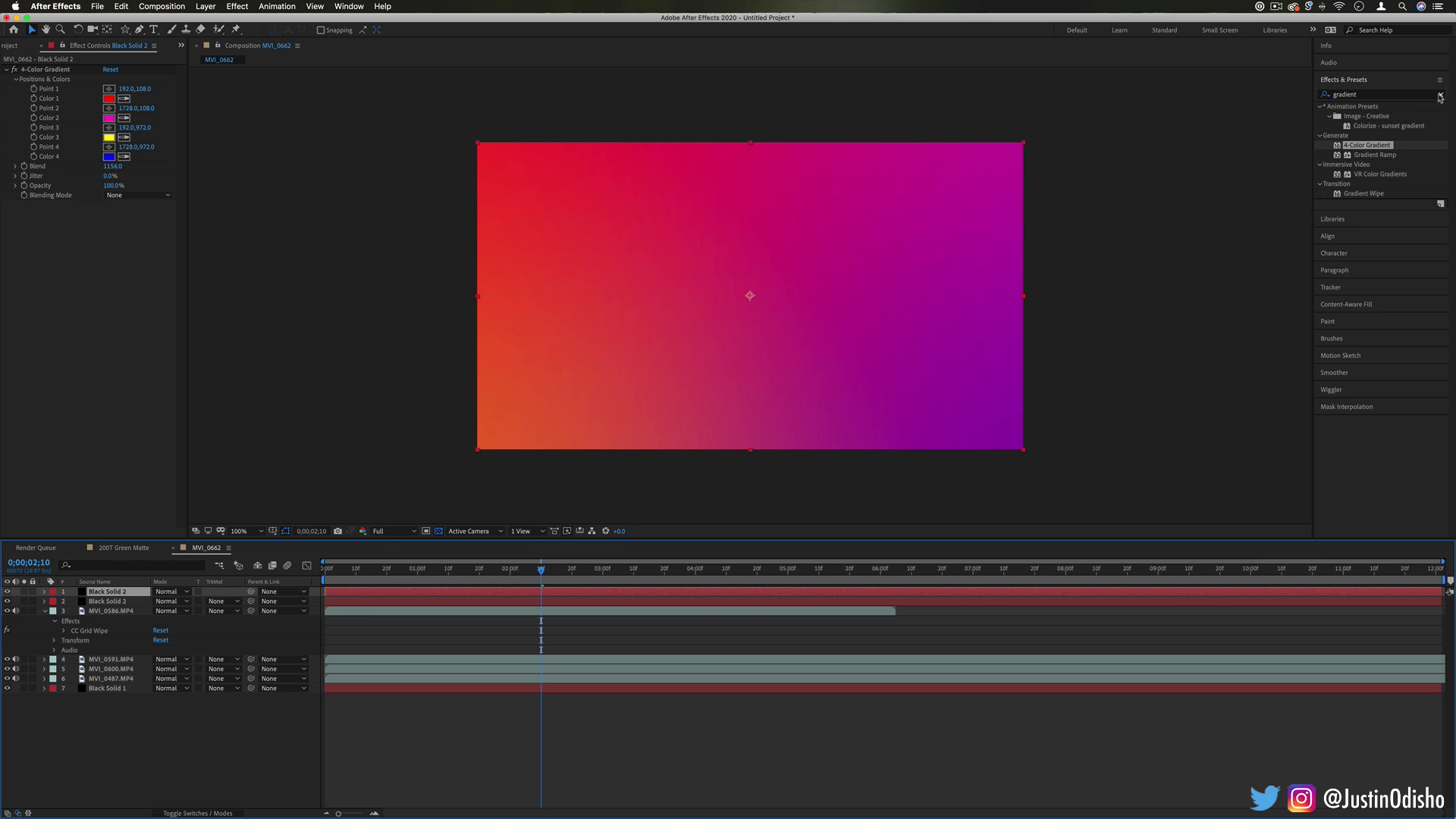
Clear the effect search and apply CC Grid Wipe to the top Black Solid 2 layer with the four-colour gradient.
left_click(1440, 95)
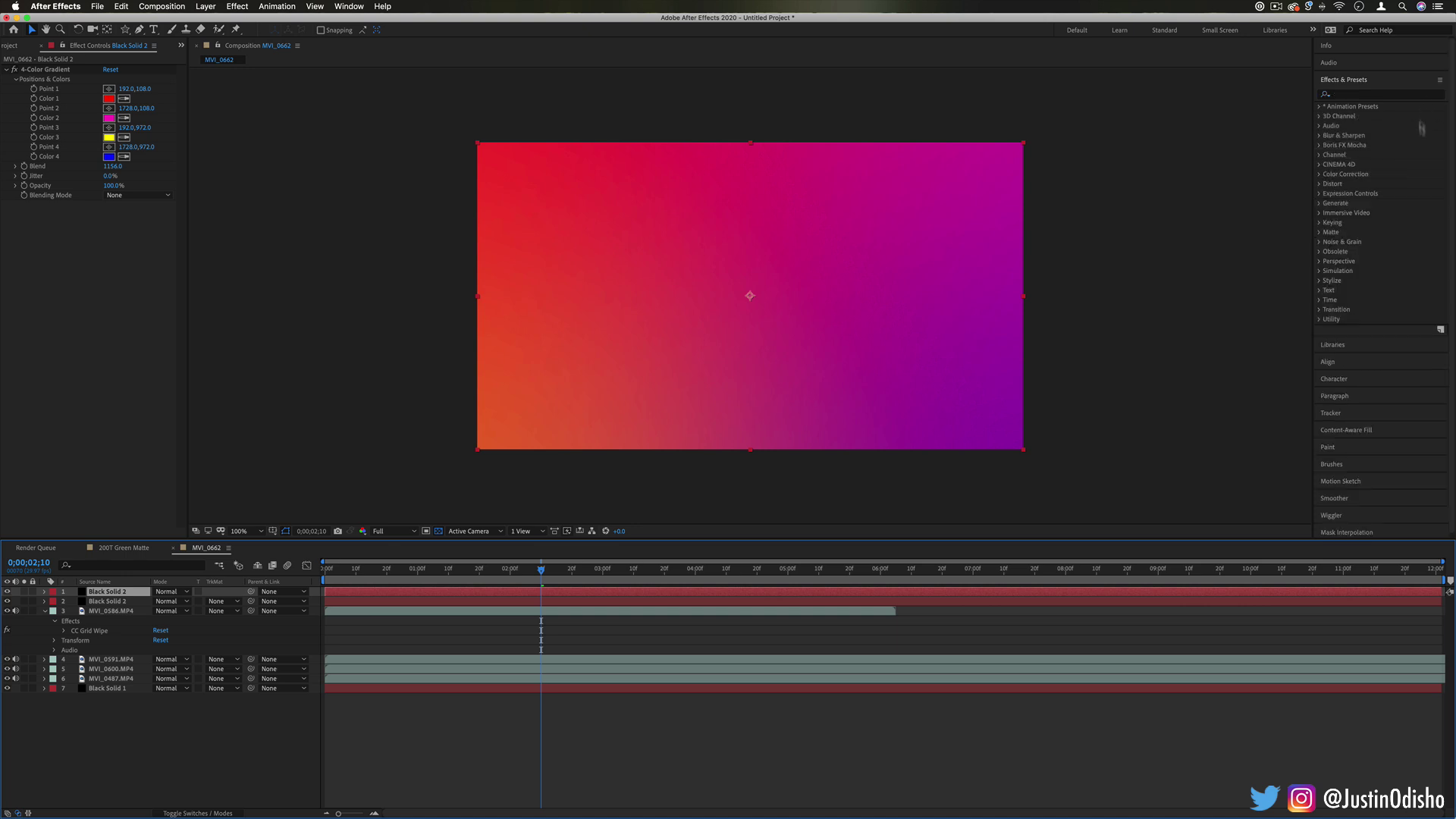
left_click(1320, 309)
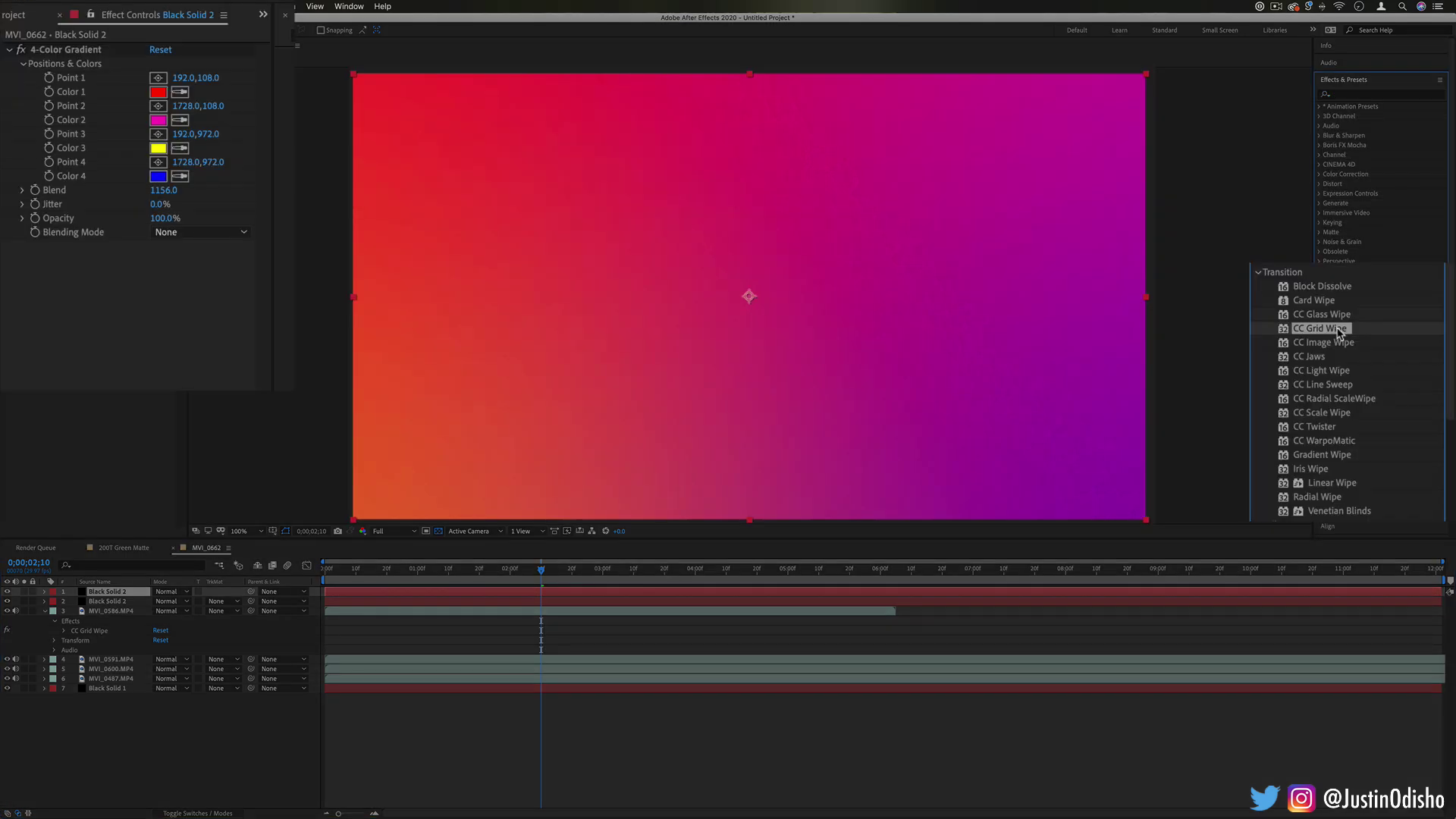
left_click_drag(1339, 332, 900, 295)
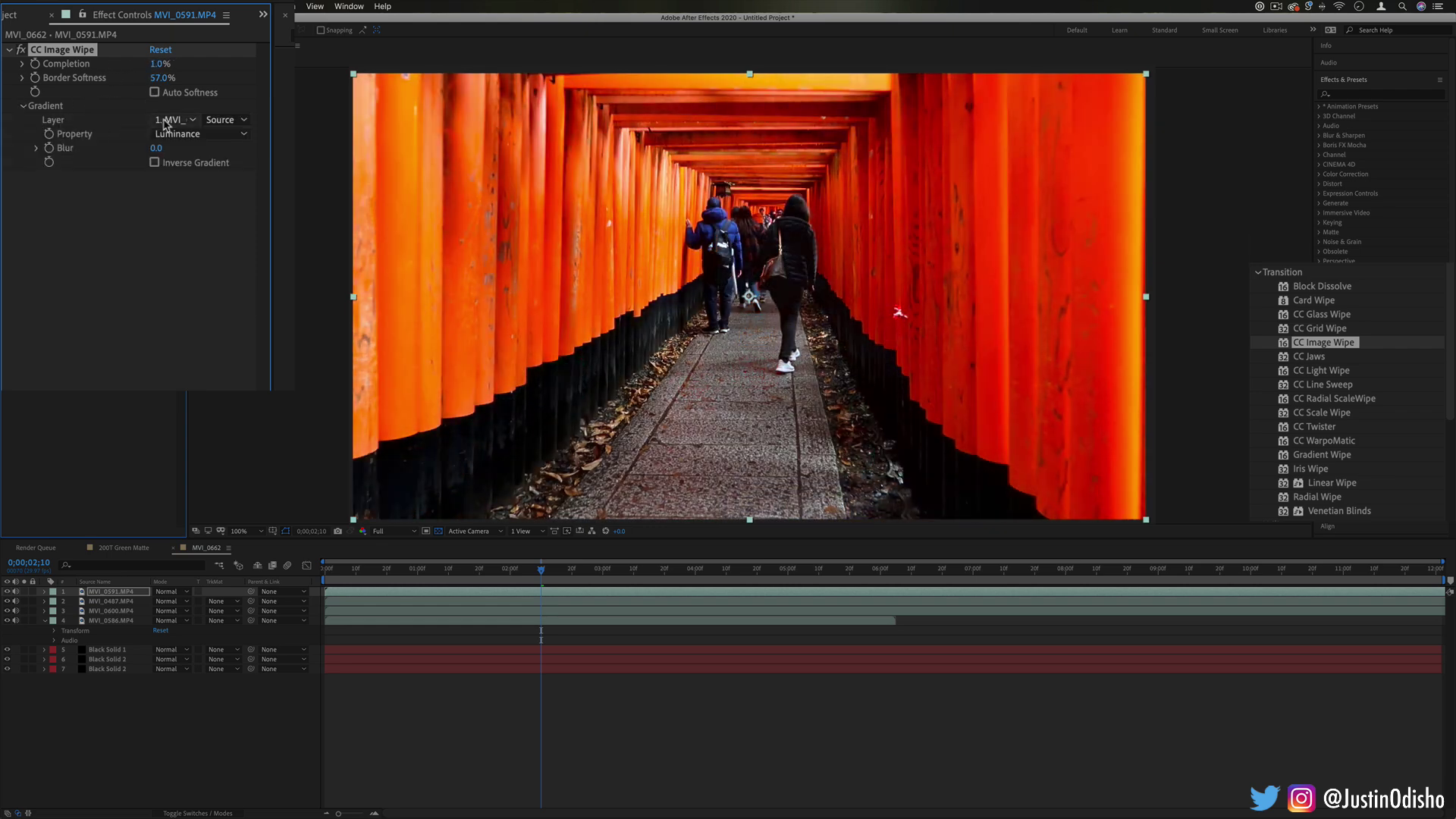
Set CC Image Wipe's gradient layer to MVI_0600.MP4 with the Luminance property, and remove the effect from MVI_0591.MP4.
left_click(165, 123)
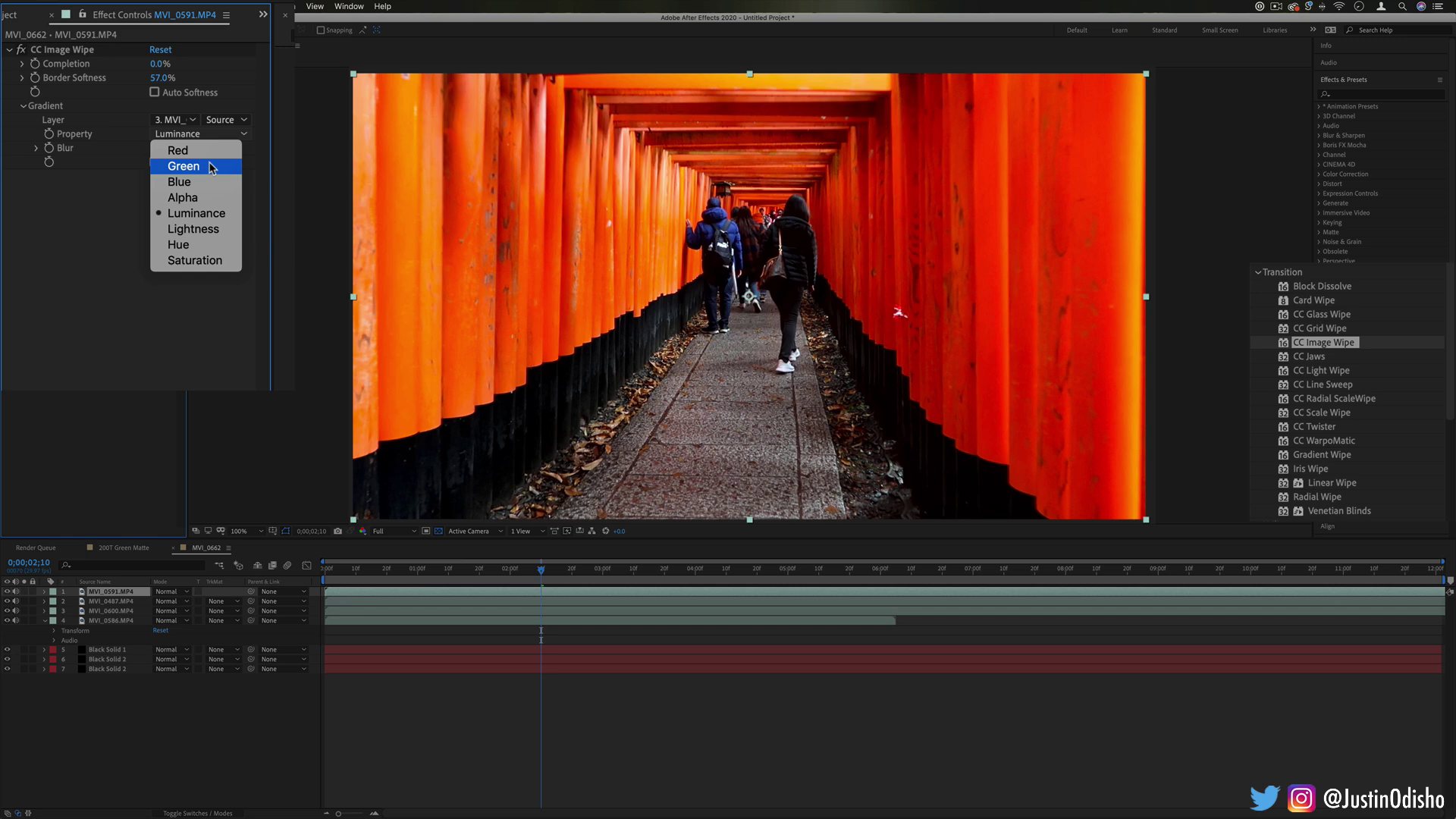
left_click(159, 213)
key("Delete")
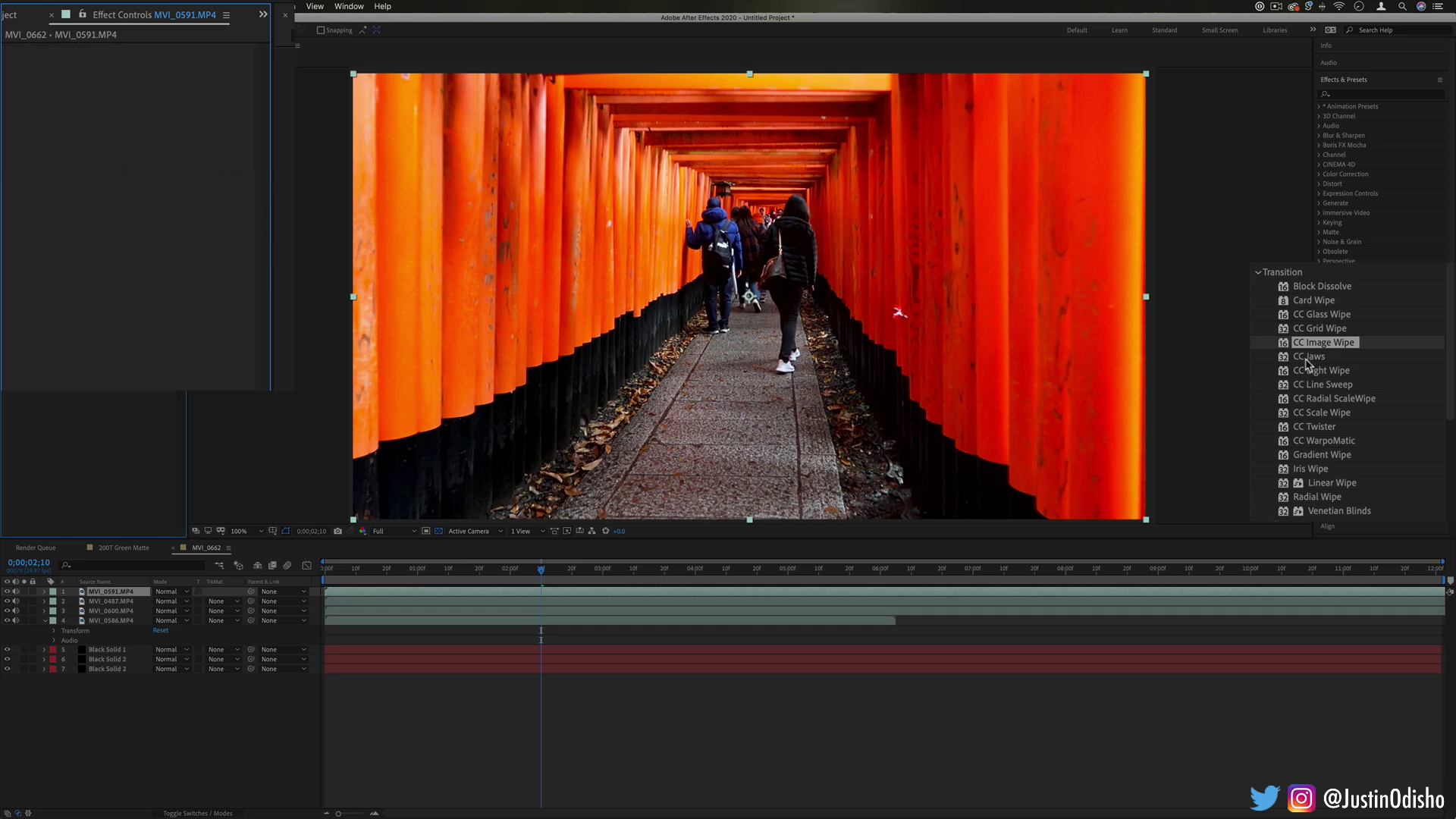
Apply CC Jaws to MVI_0591.MP4 and rotate the Direction of its wave-shaped wipe.
key("Down")
key("Return")
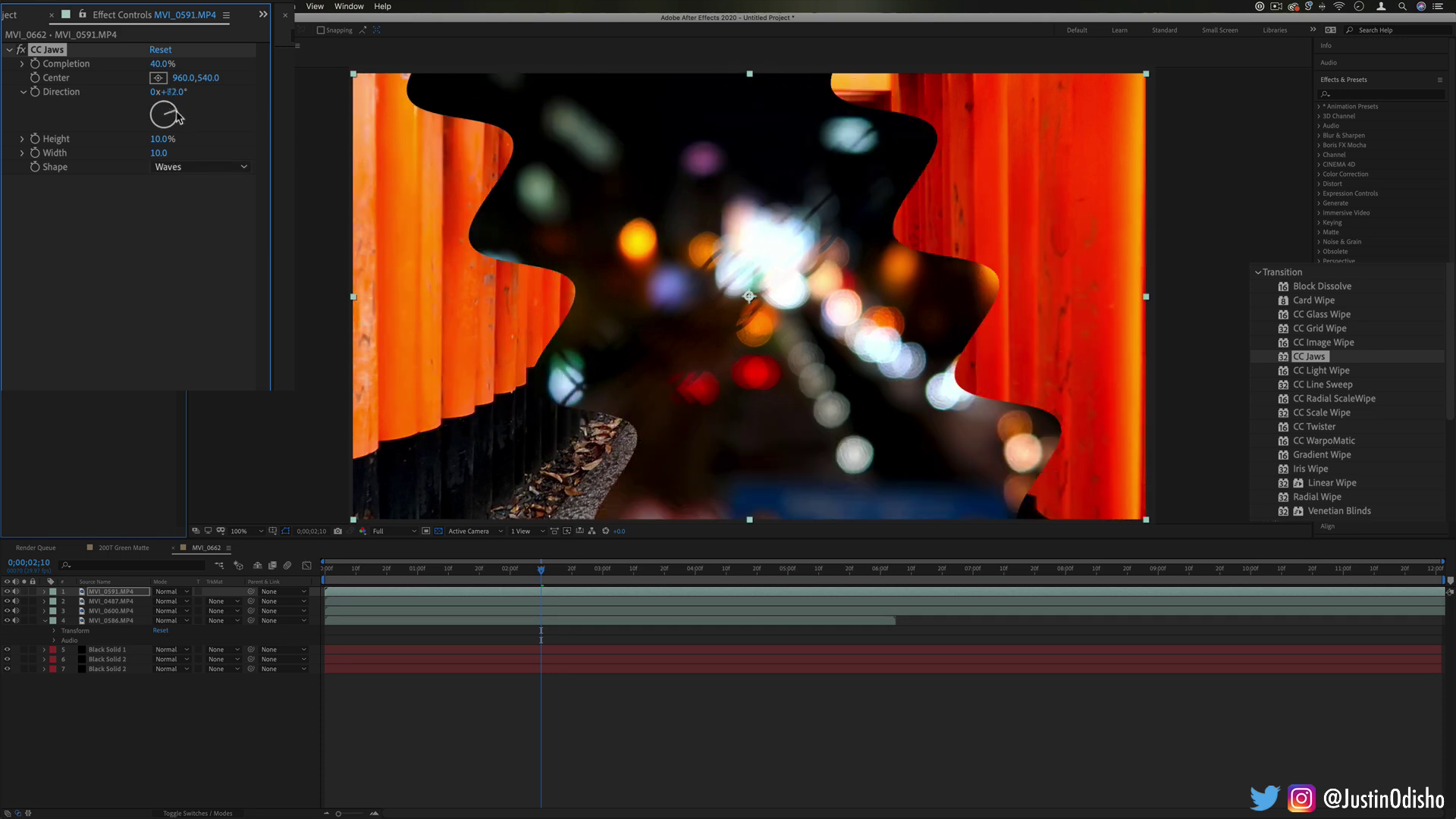
left_click_drag(176, 114, 213, 177)
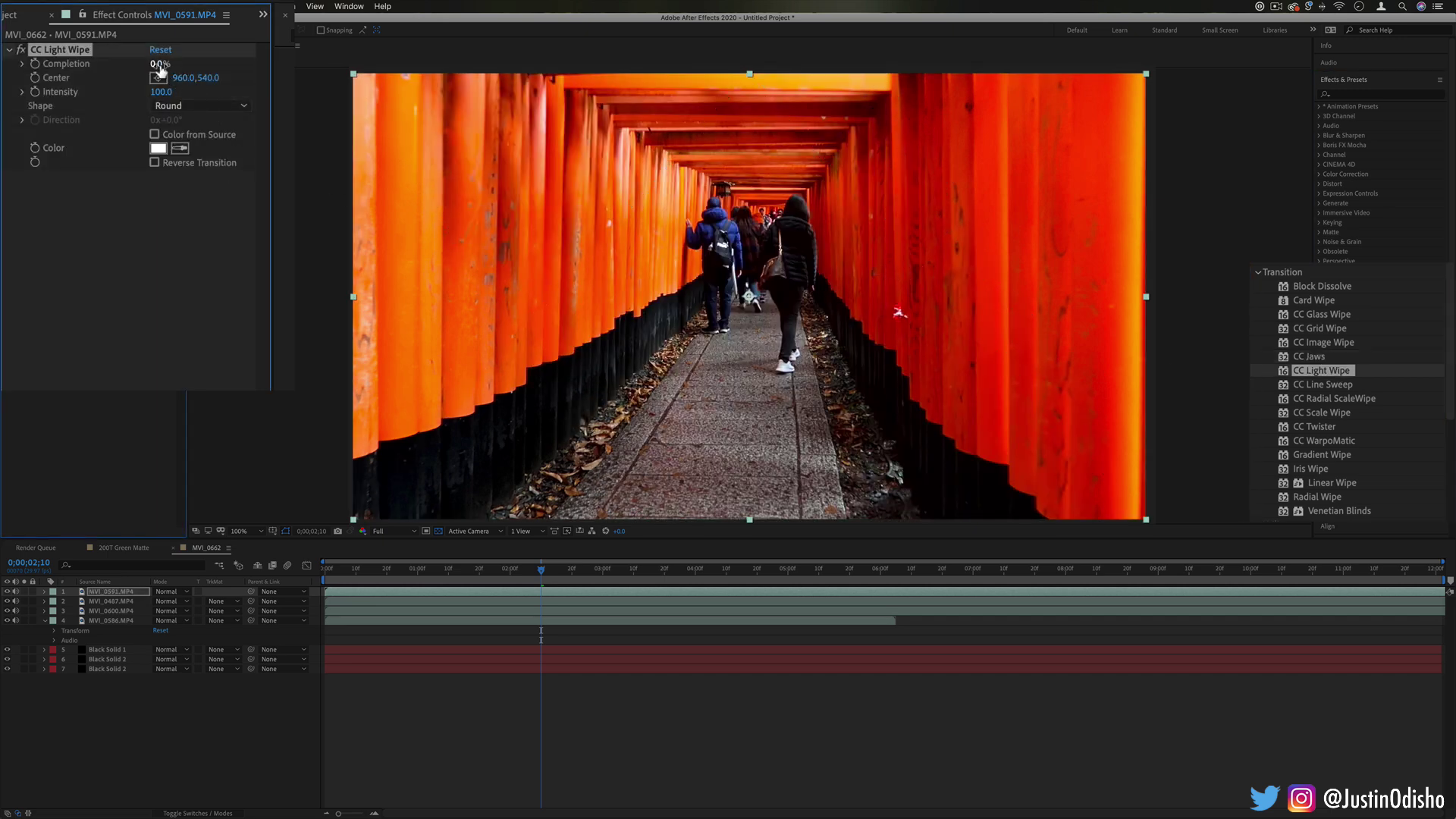
Raise CC Light Wipe's Completion on MVI_0591.MP4 and open its Shape options.
left_click_drag(158, 68, 176, 66)
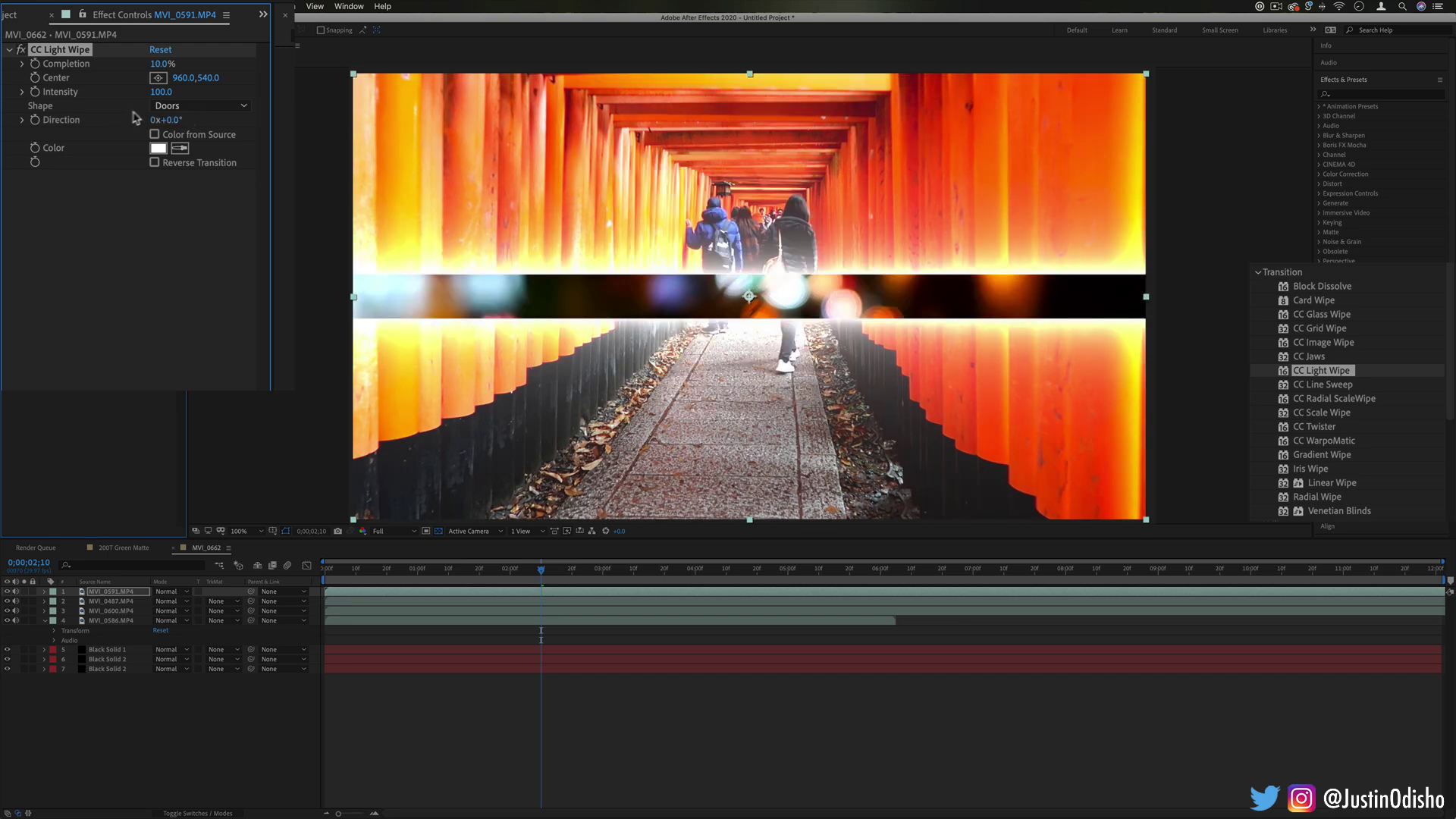
left_click(173, 107)
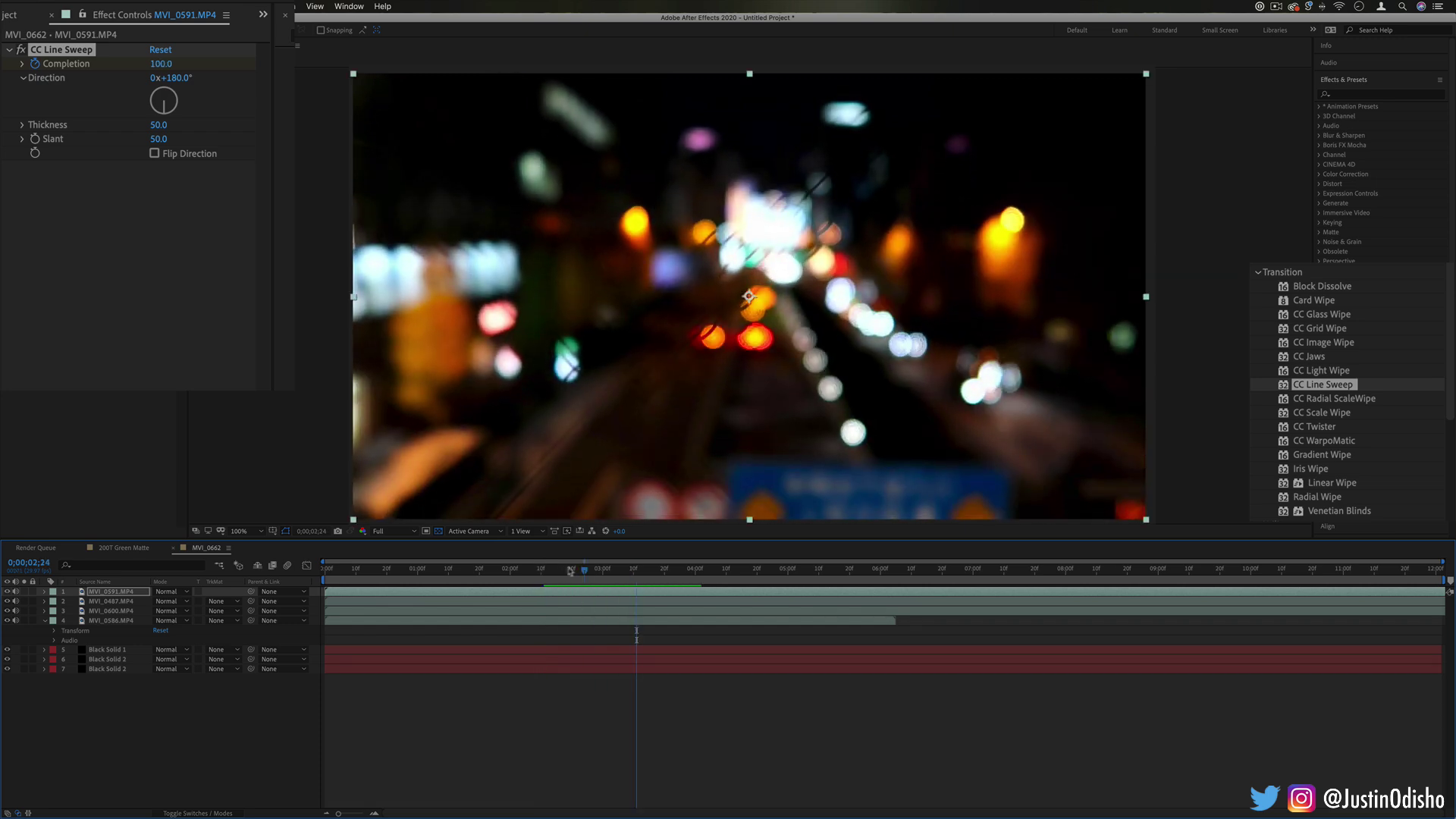
Go to 0;00;02;12 in the CC Line Sweep animation and rotate the sweep's Direction.
left_click_drag(574, 570, 549, 574)
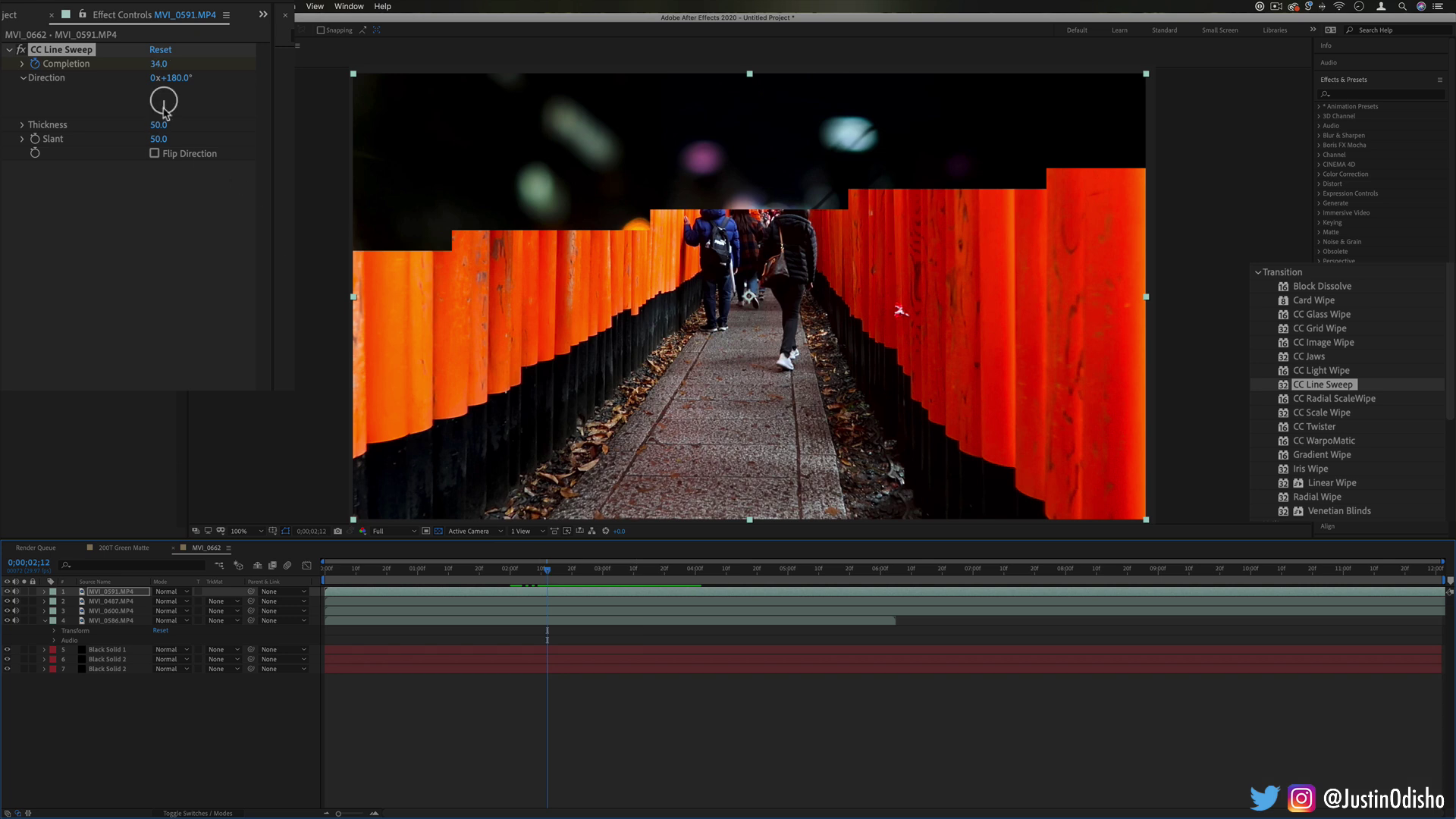
left_click_drag(163, 111, 31, 154)
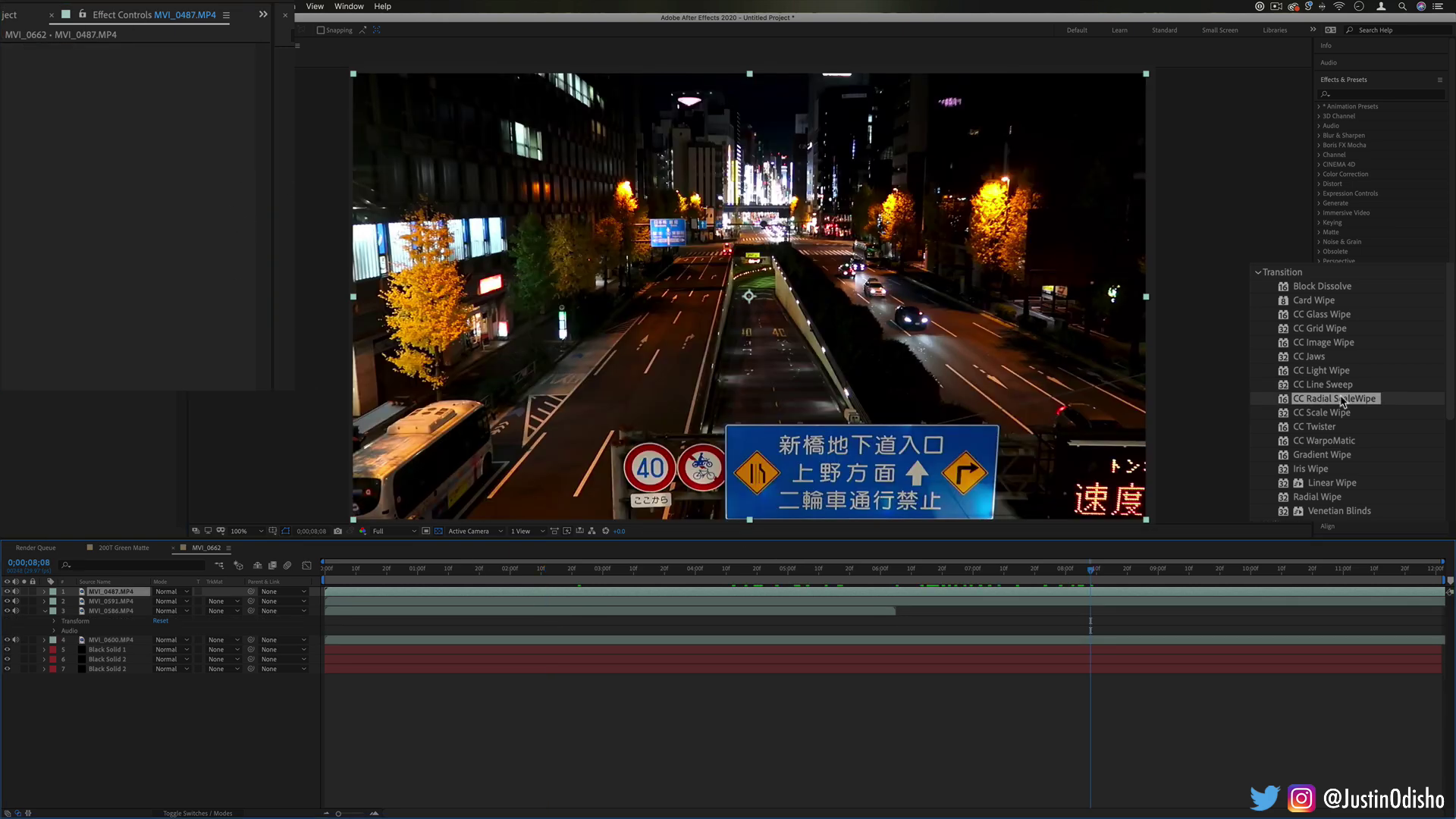
Apply CC Radial ScaleWipe to the MVI_0487.MP4 night street clip.
left_click_drag(1342, 402, 1025, 305)
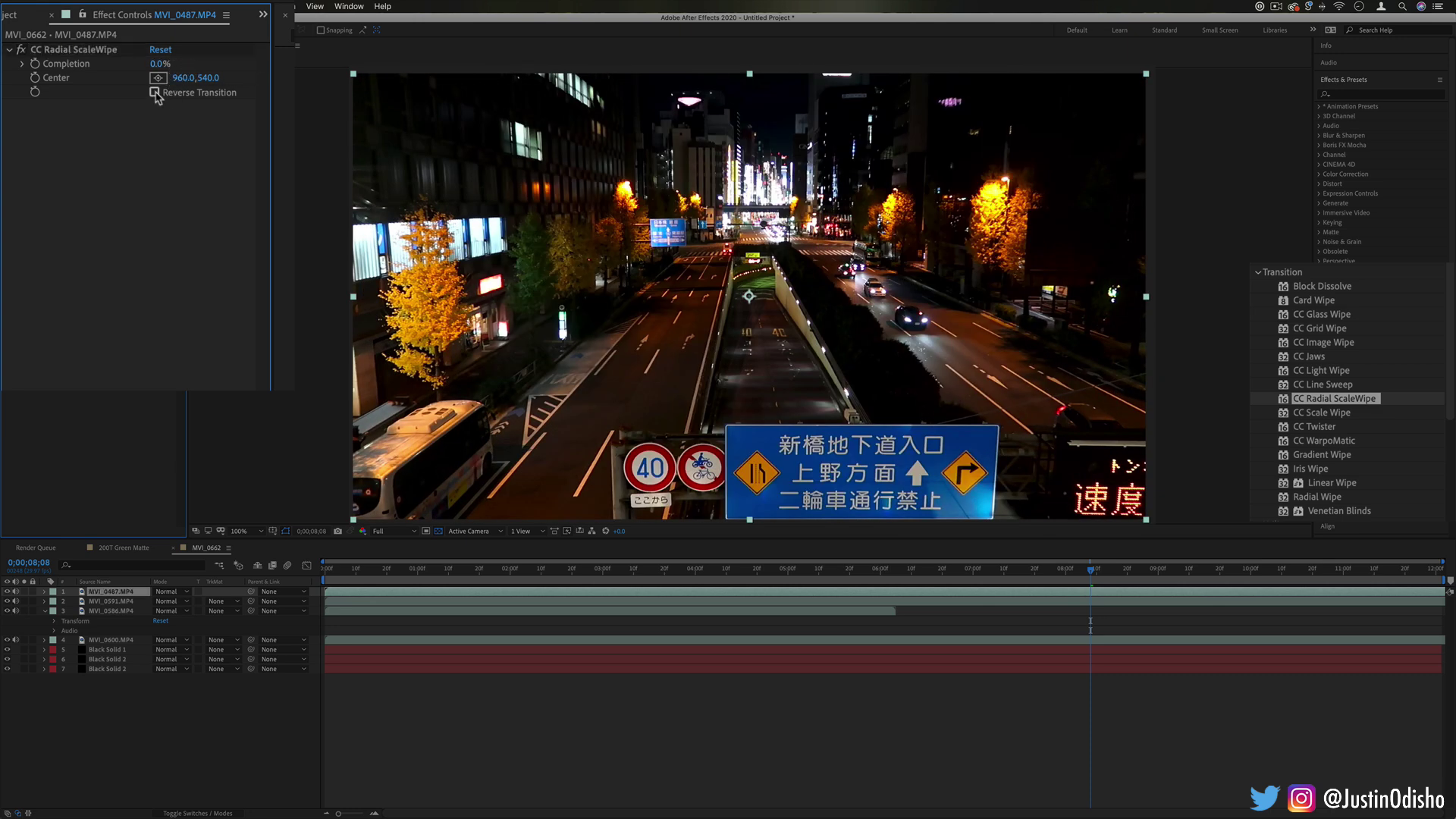
Enable Reverse Transition for CC Radial ScaleWipe, move its Center to the frame's upper-right corner, and scrub Completion.
left_click(156, 93)
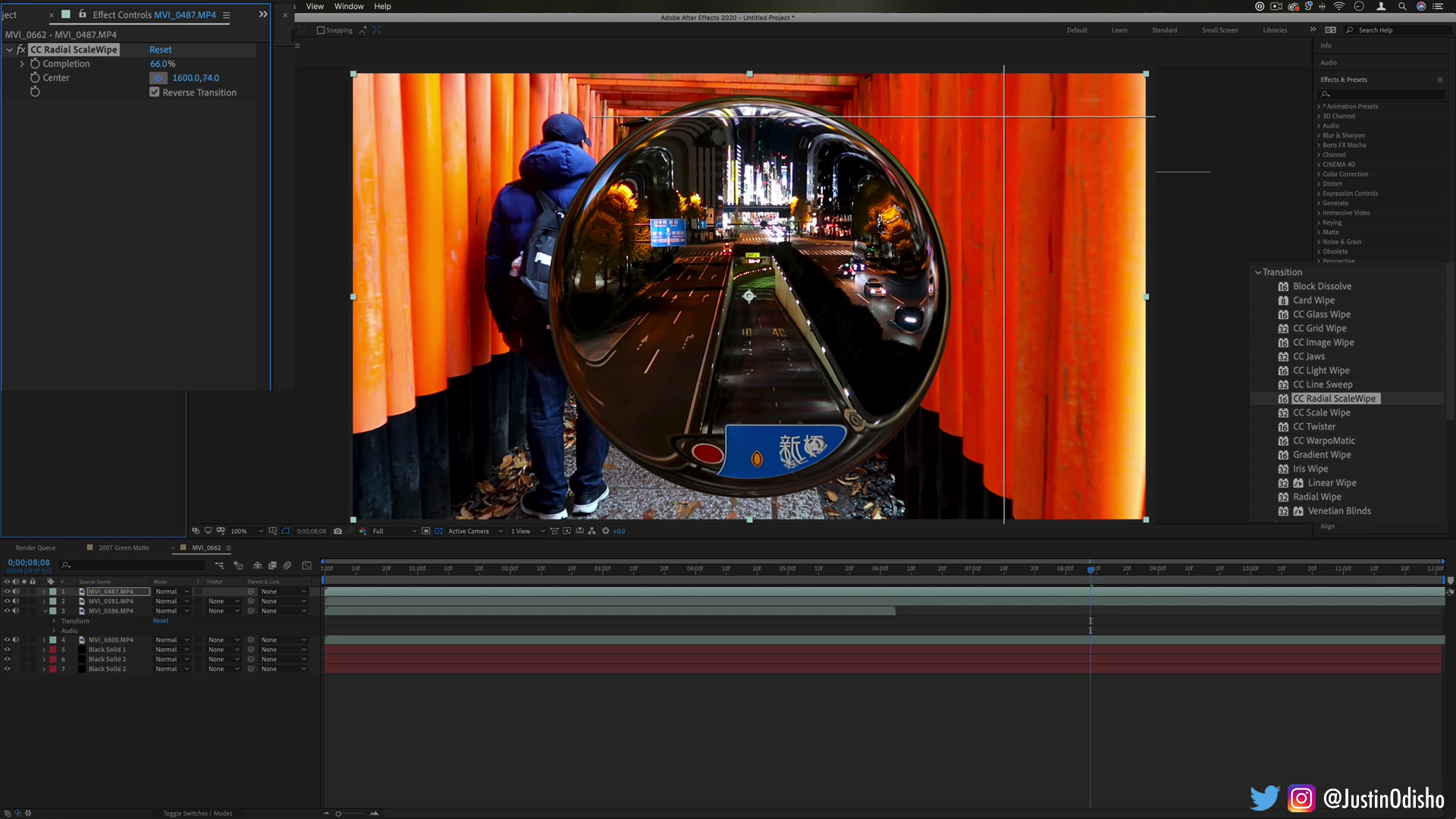
left_click(1140, 80)
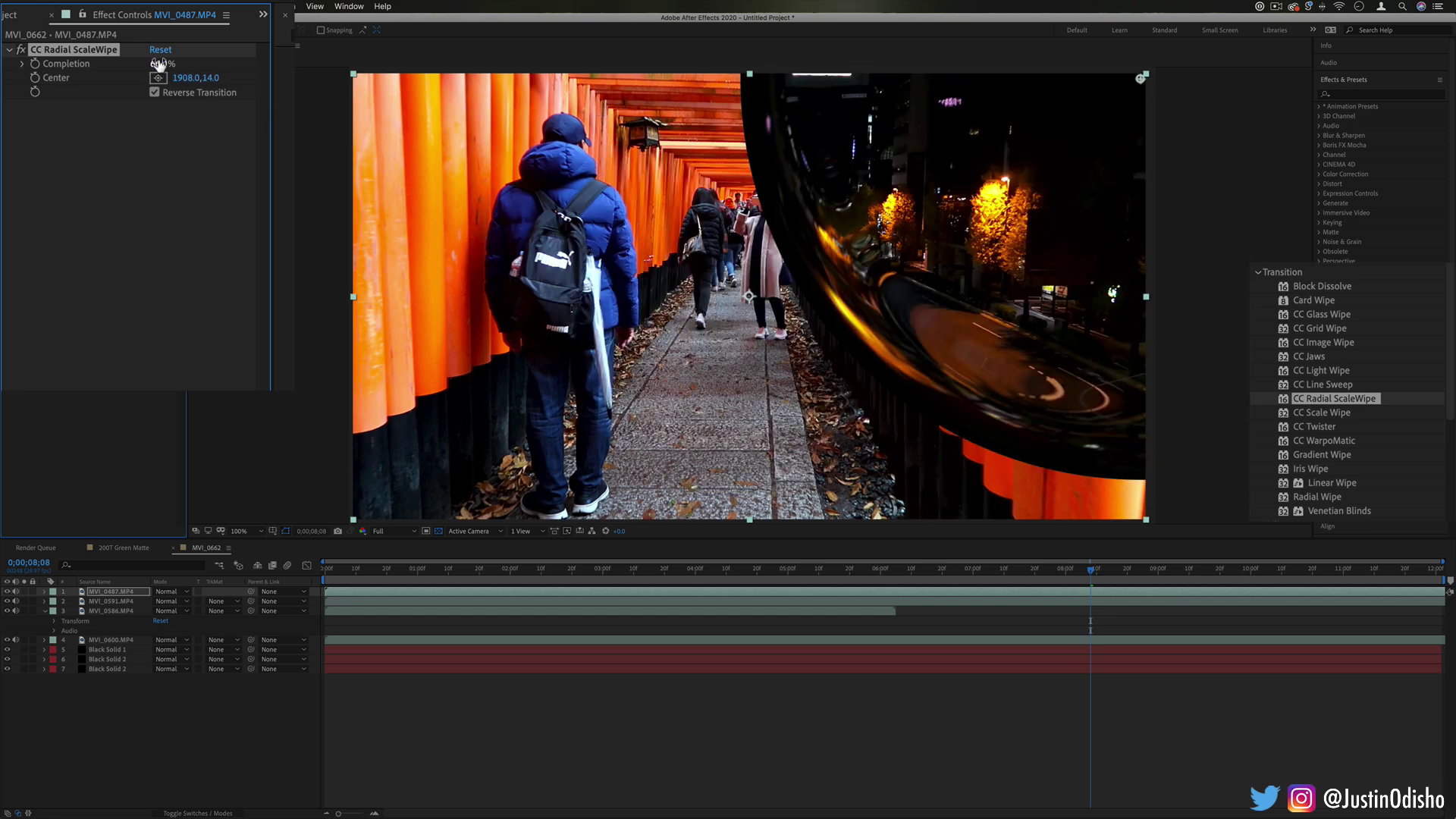
left_click_drag(157, 64, 131, 78)
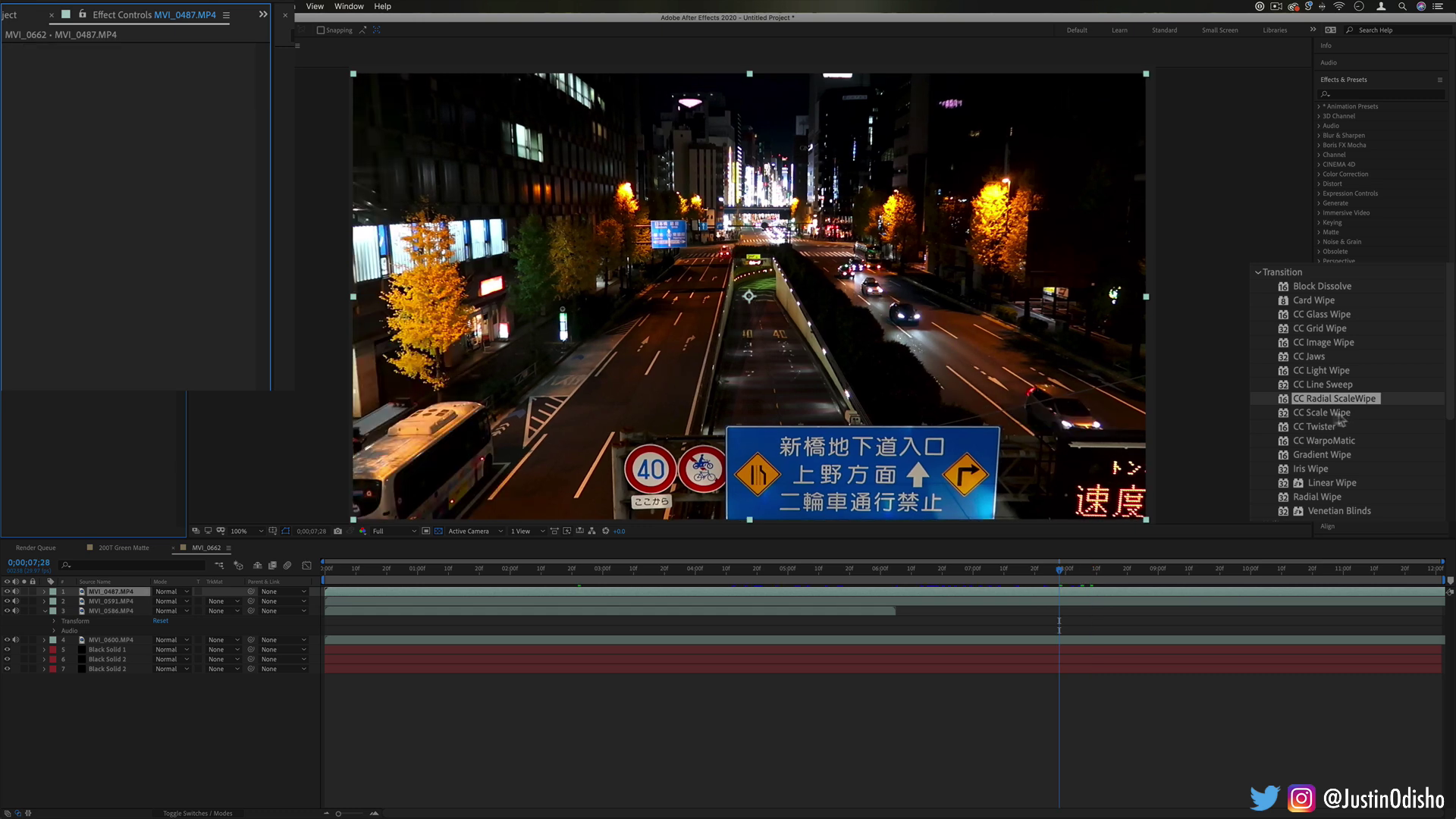
Apply CC Scale Wipe to MVI_0487.MP4 and vary its Stretch, Direction and Center to smear the image.
left_click_drag(1341, 420, 833, 317)
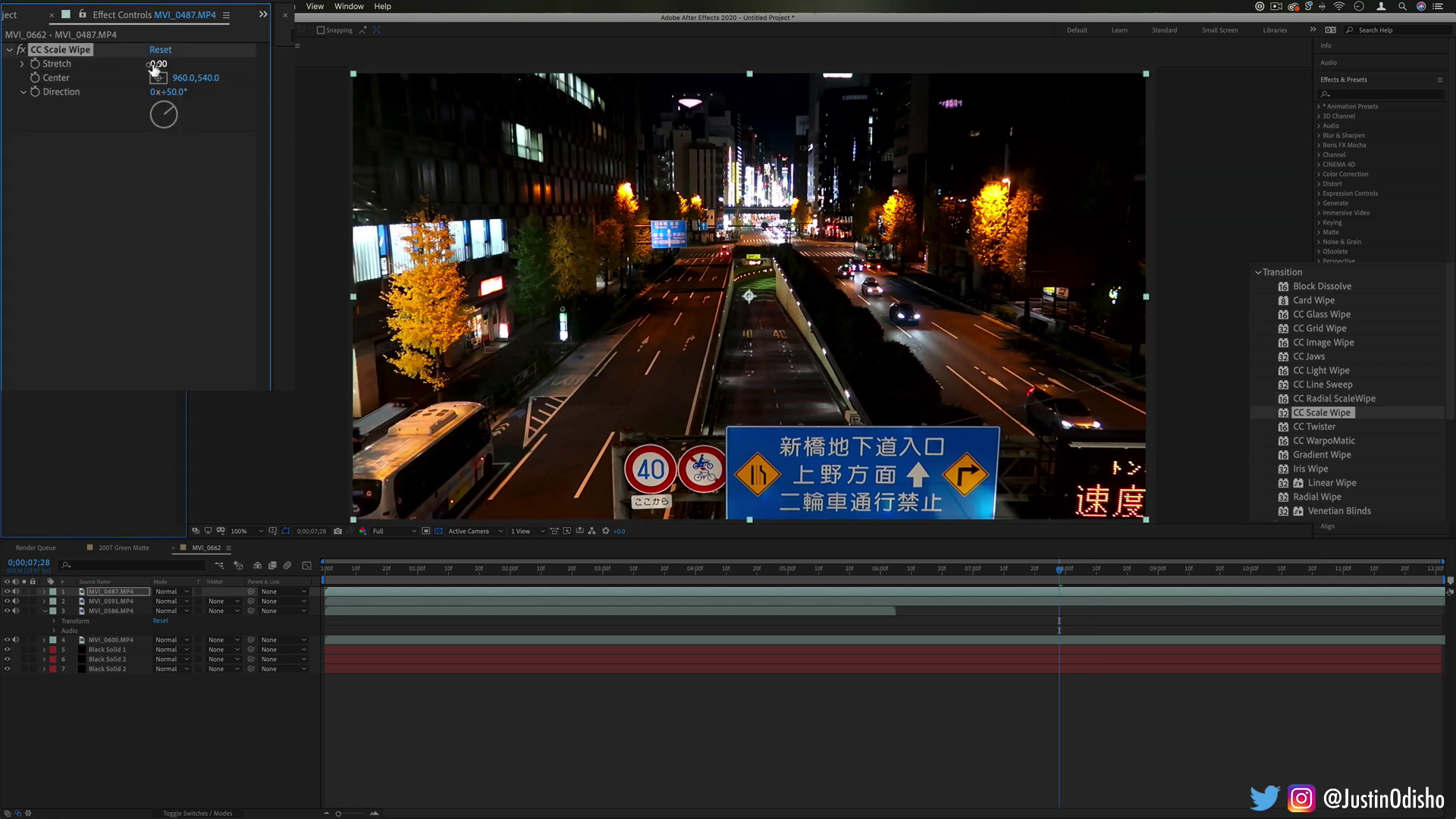
left_click_drag(155, 66, 231, 66)
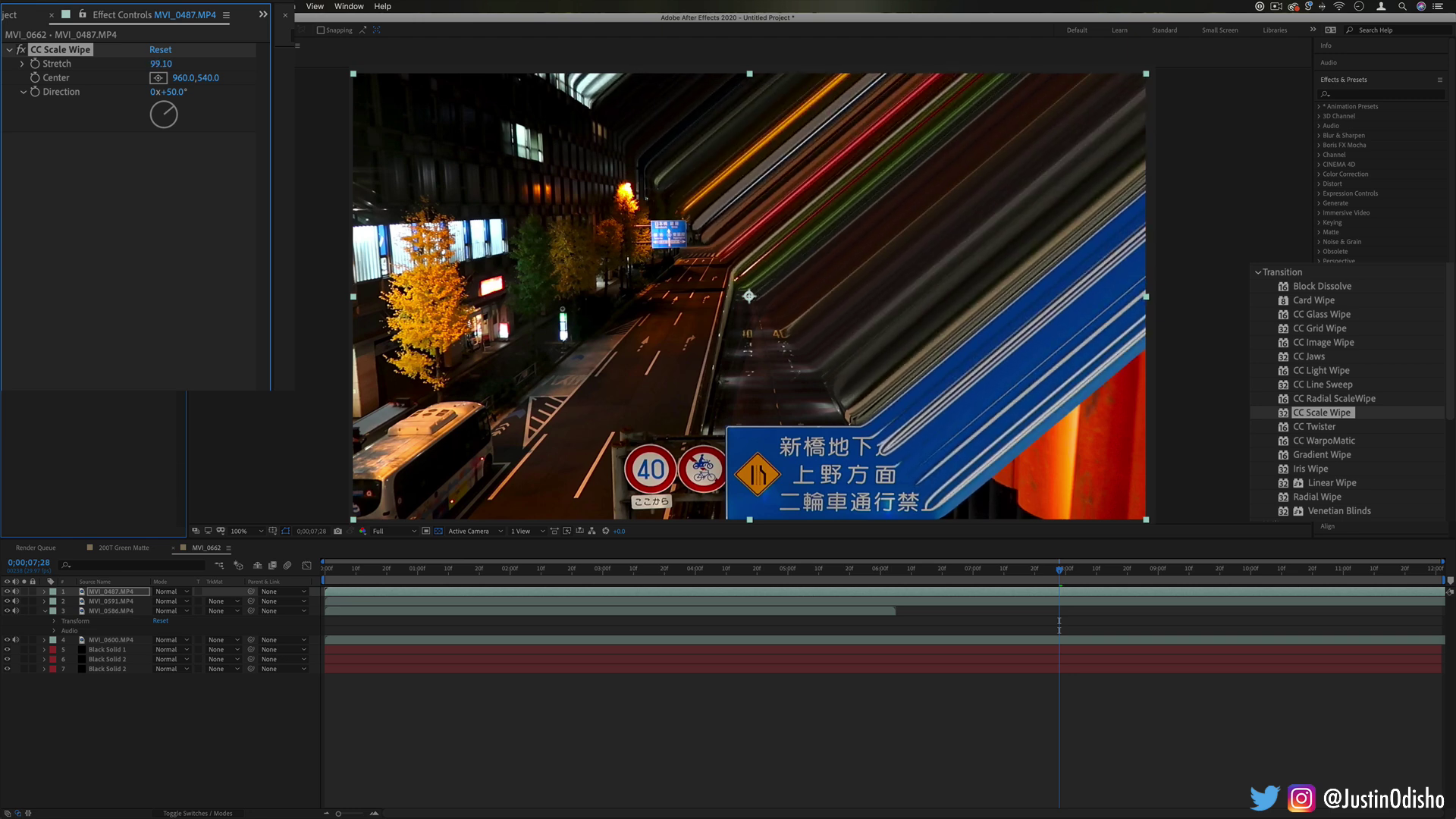
left_click_drag(179, 114, 190, 119)
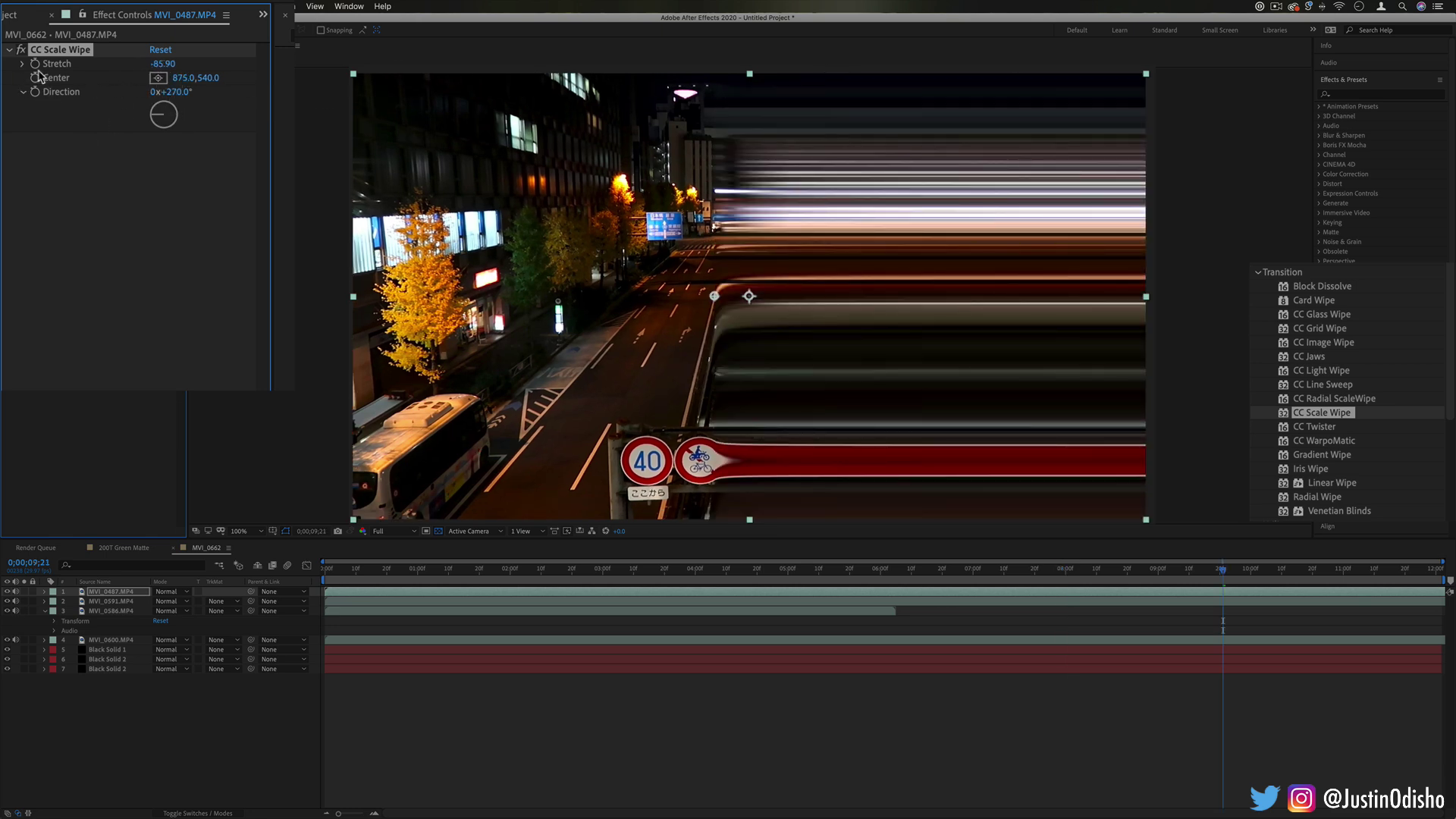
left_click_drag(183, 80, 220, 89)
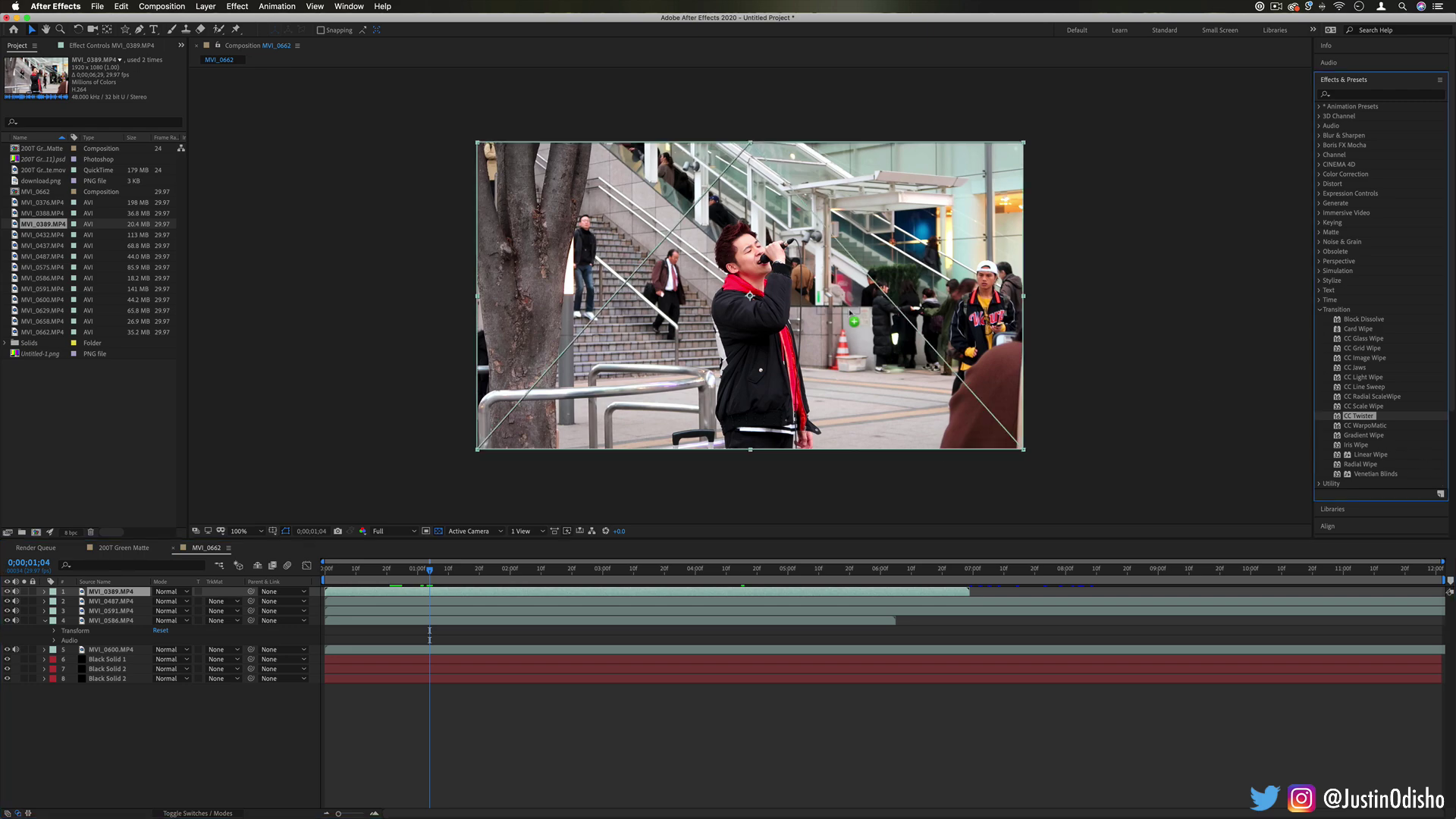
Apply CC Twister to MVI_0389.MP4 with MVI_0487.MP4 as the Backside and raise Completion to 48%.
double_click(1360, 416)
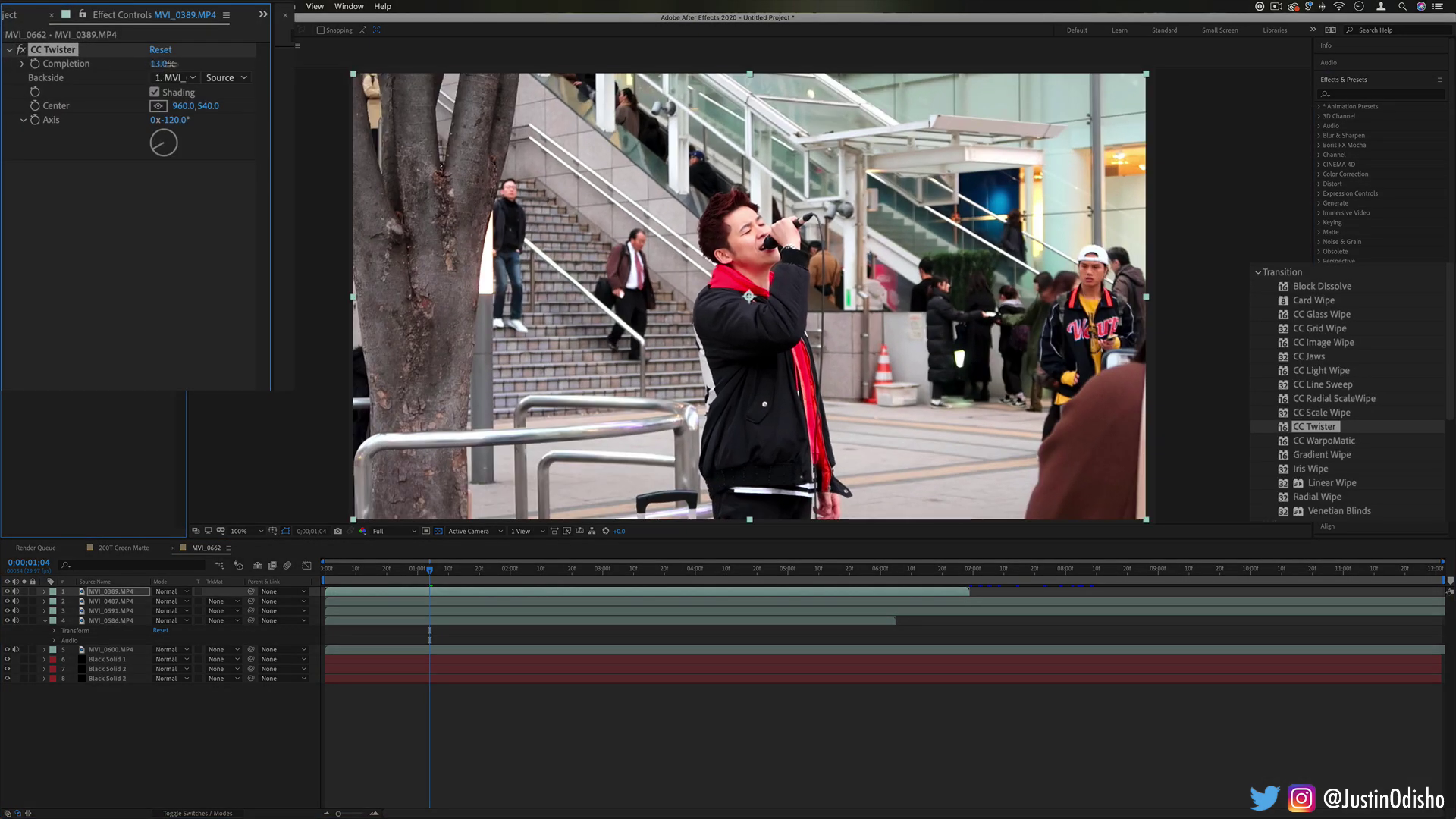
mouse_move(165, 63)
left_mouse_down()
mouse_move(194, 65)
mouse_move(173, 67)
left_mouse_up()
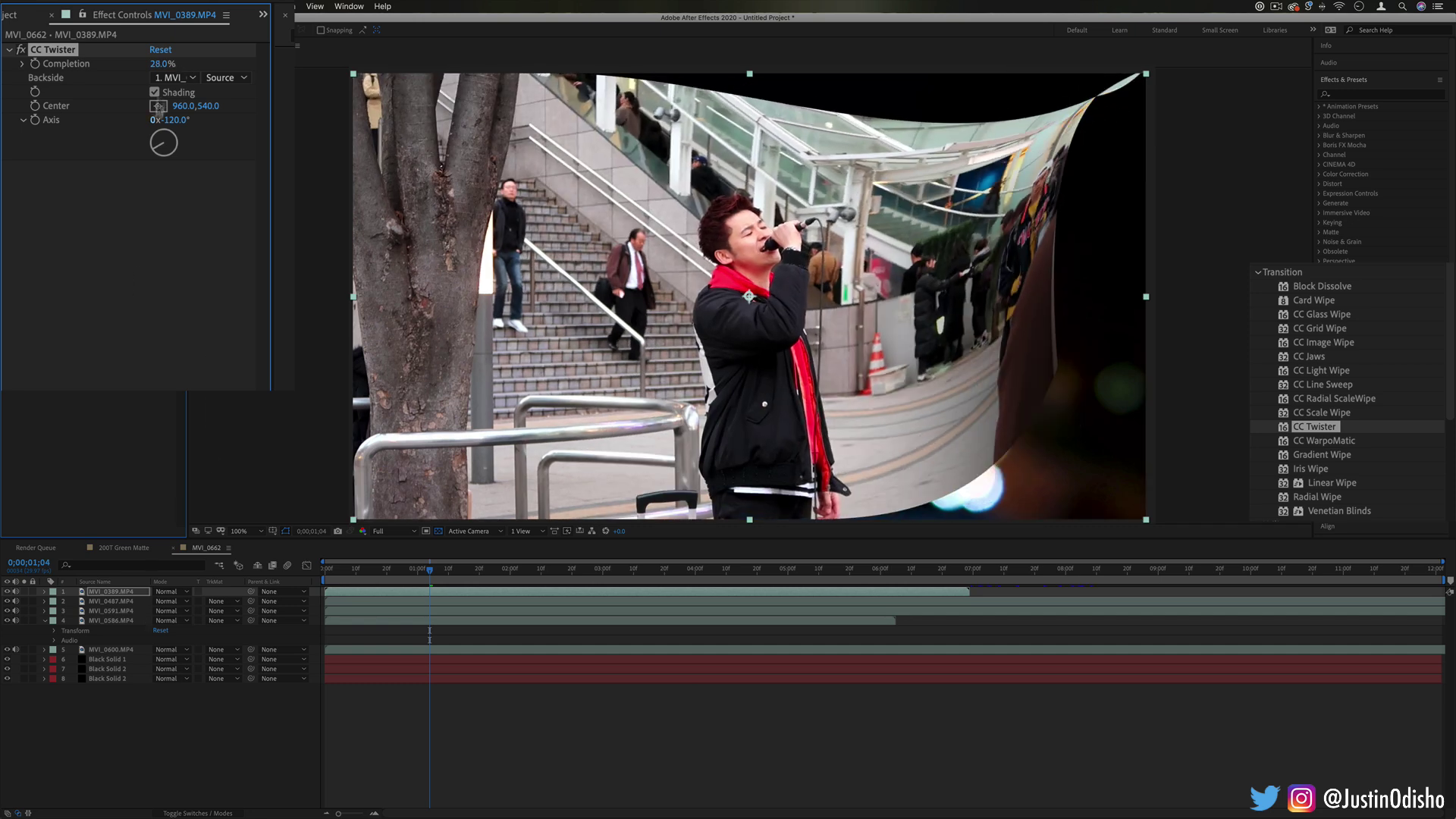
left_click(182, 78)
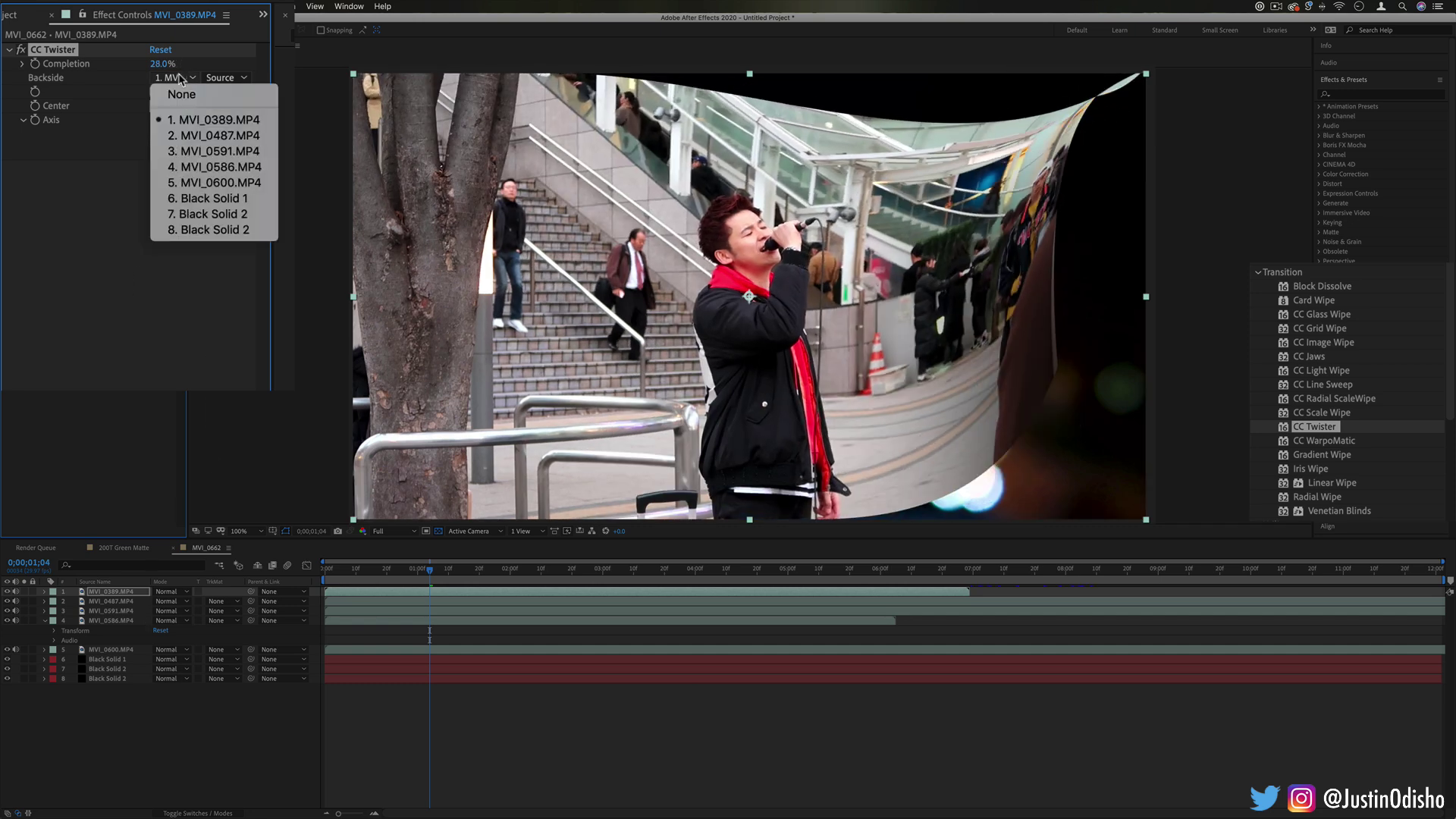
left_click(220, 137)
mouse_move(155, 70)
left_mouse_down()
mouse_move(171, 69)
mouse_move(142, 68)
mouse_move(182, 70)
left_mouse_up()
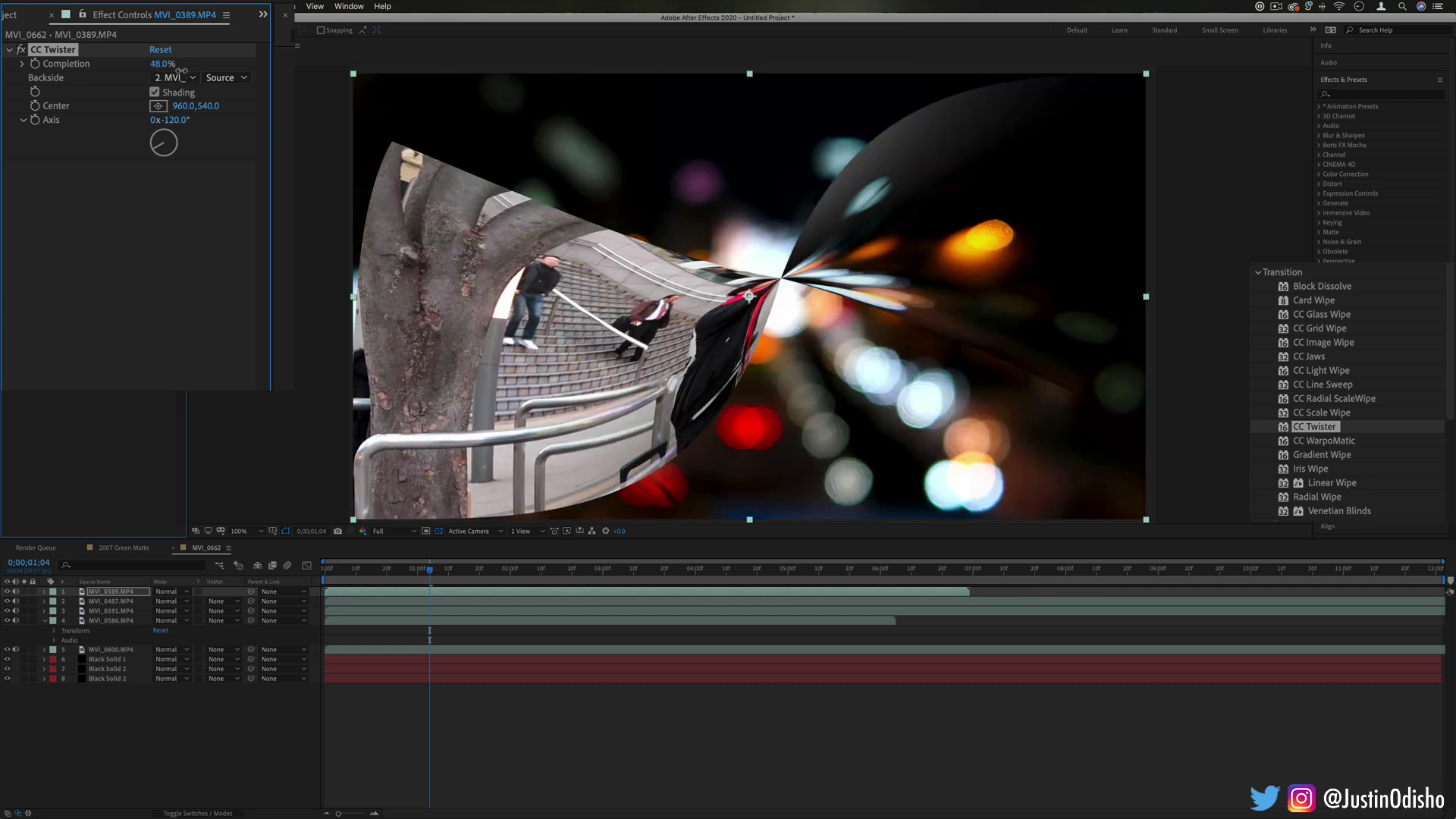
Move a Black Solid 2 layer directly beneath MVI_0389.MP4 and scrub CC Twister's Completion from 0% through 47%.
left_click_drag(104, 681, 110, 606)
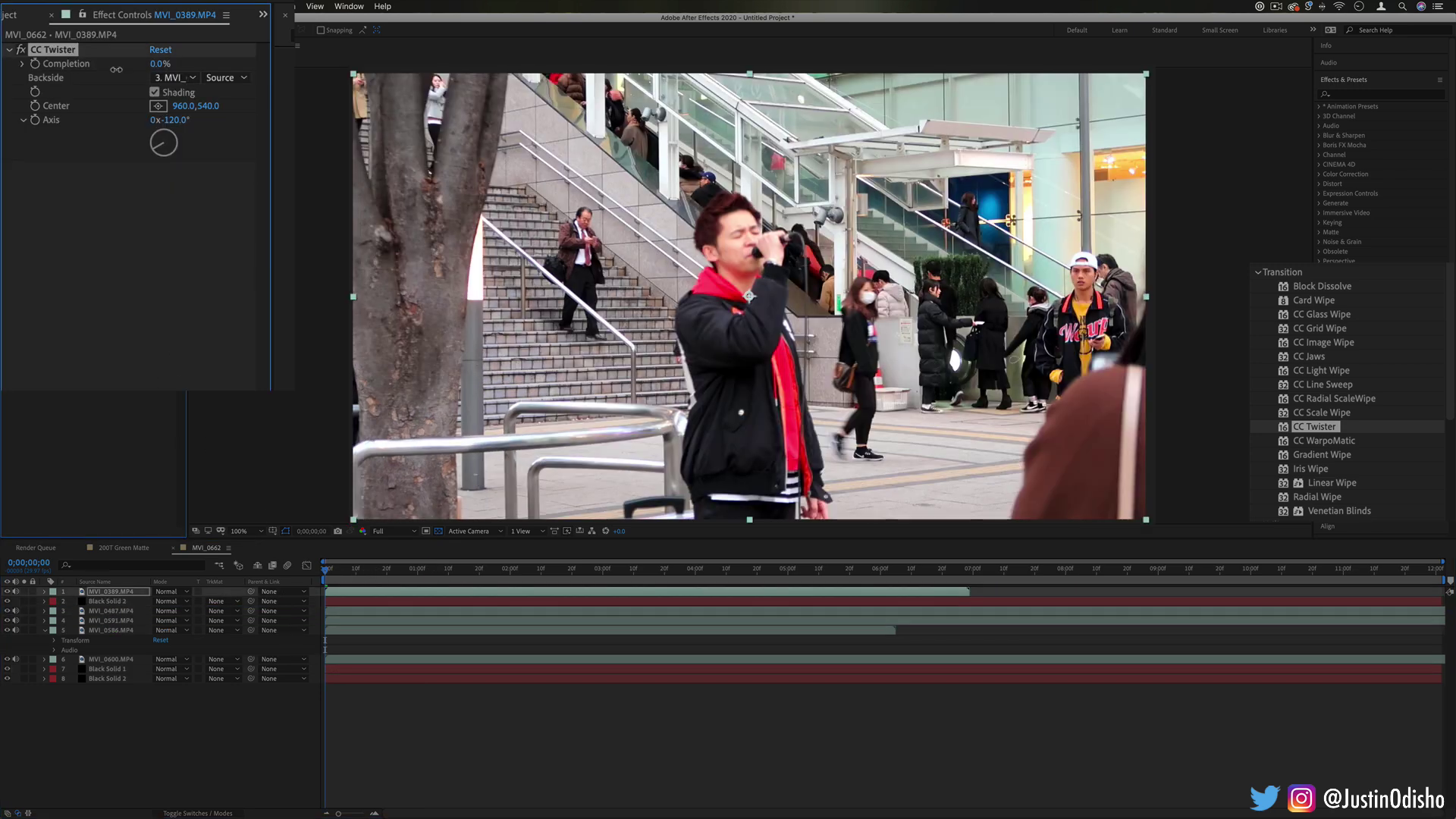
mouse_move(155, 64)
left_mouse_down()
mouse_move(190, 71)
mouse_move(160, 71)
left_mouse_up()
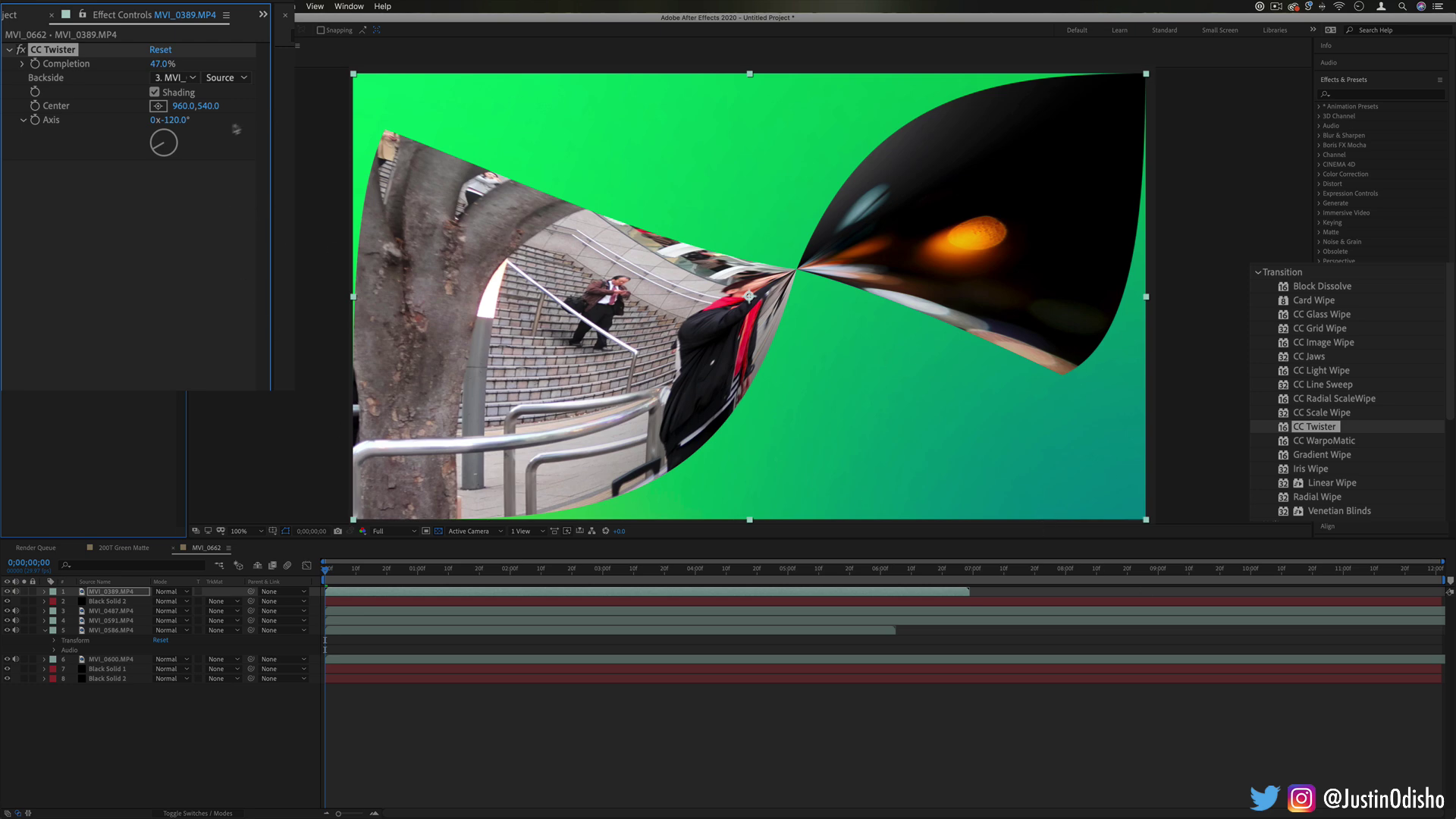
left_click_drag(159, 67, 199, 68)
Replace CC Twister on MVI_0389.MP4 with the CC WarpoMatic transition.
key("Delete")
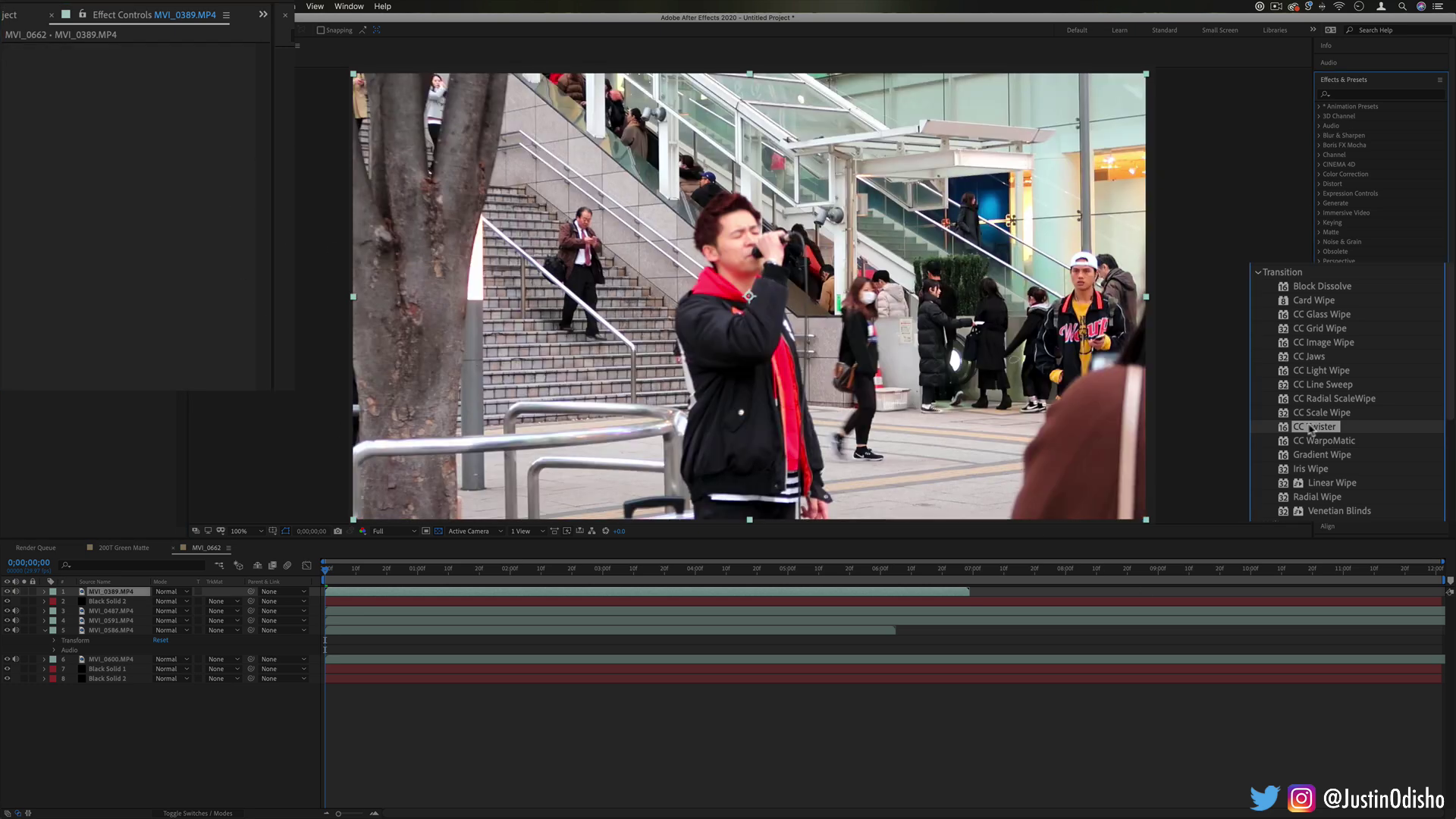
left_click(1331, 442)
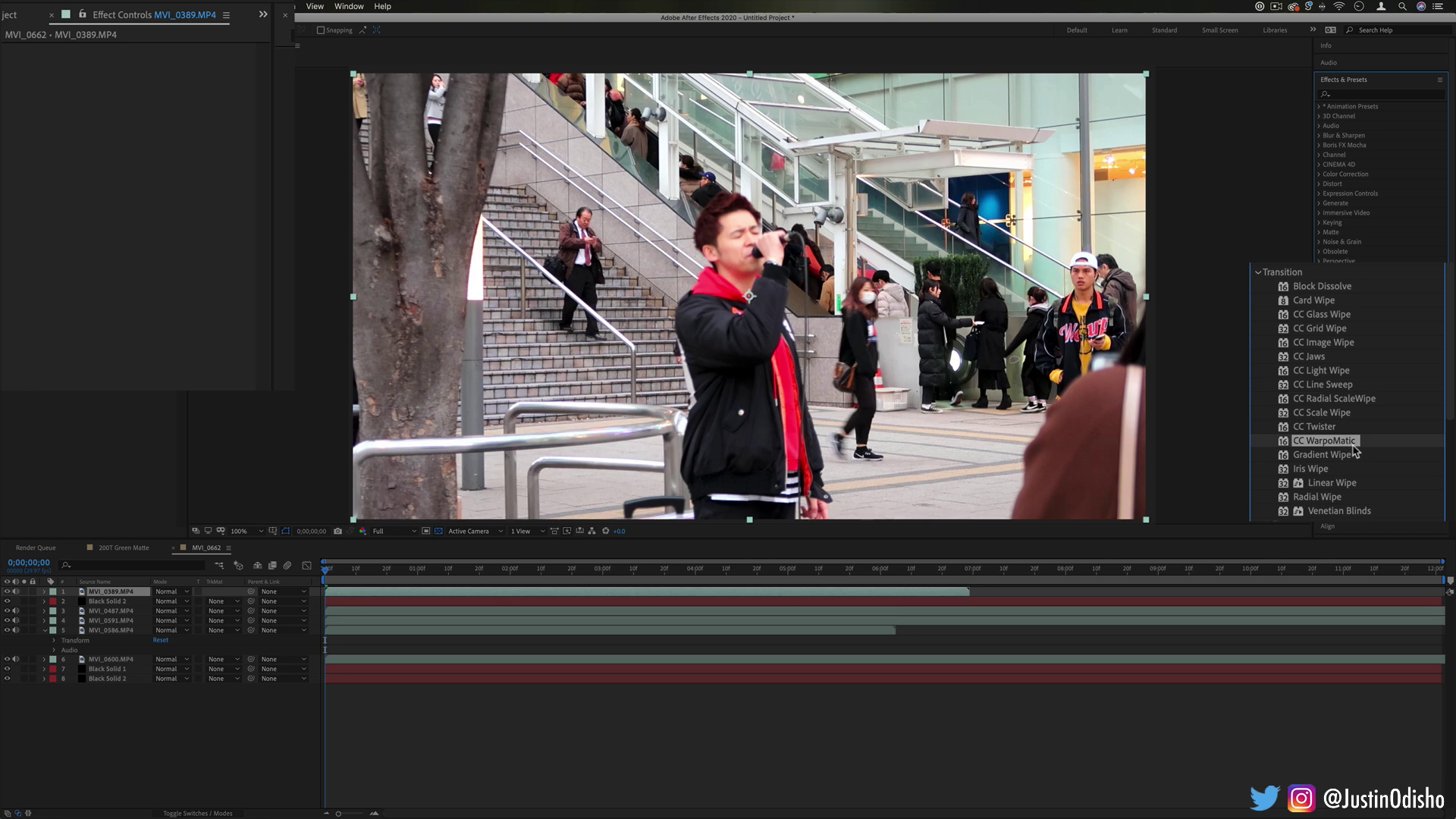
double_click(1350, 444)
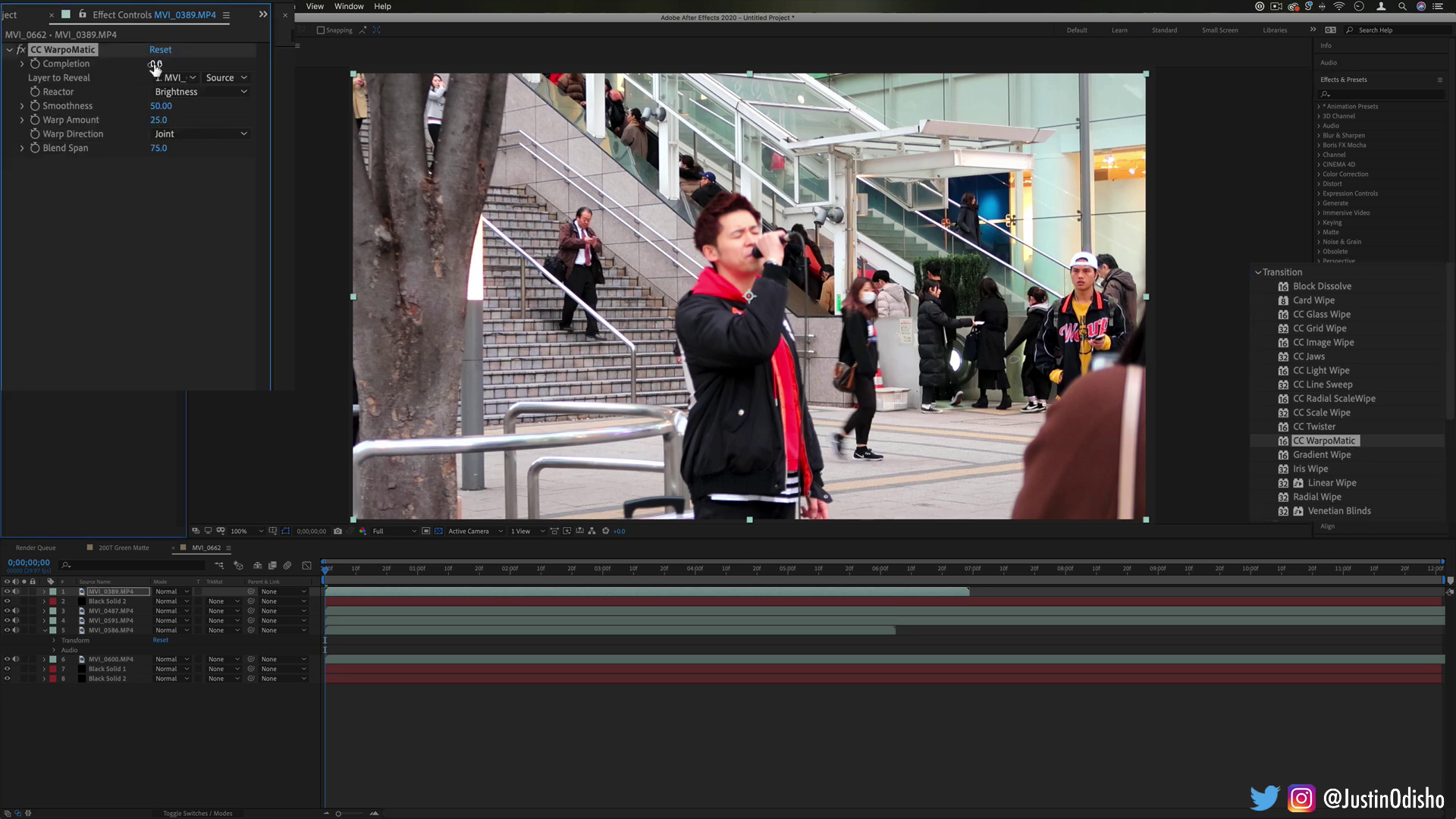
Set CC WarpoMatic's Warp Amount to 137 and scrub its Completion.
left_click_drag(155, 67, 209, 70)
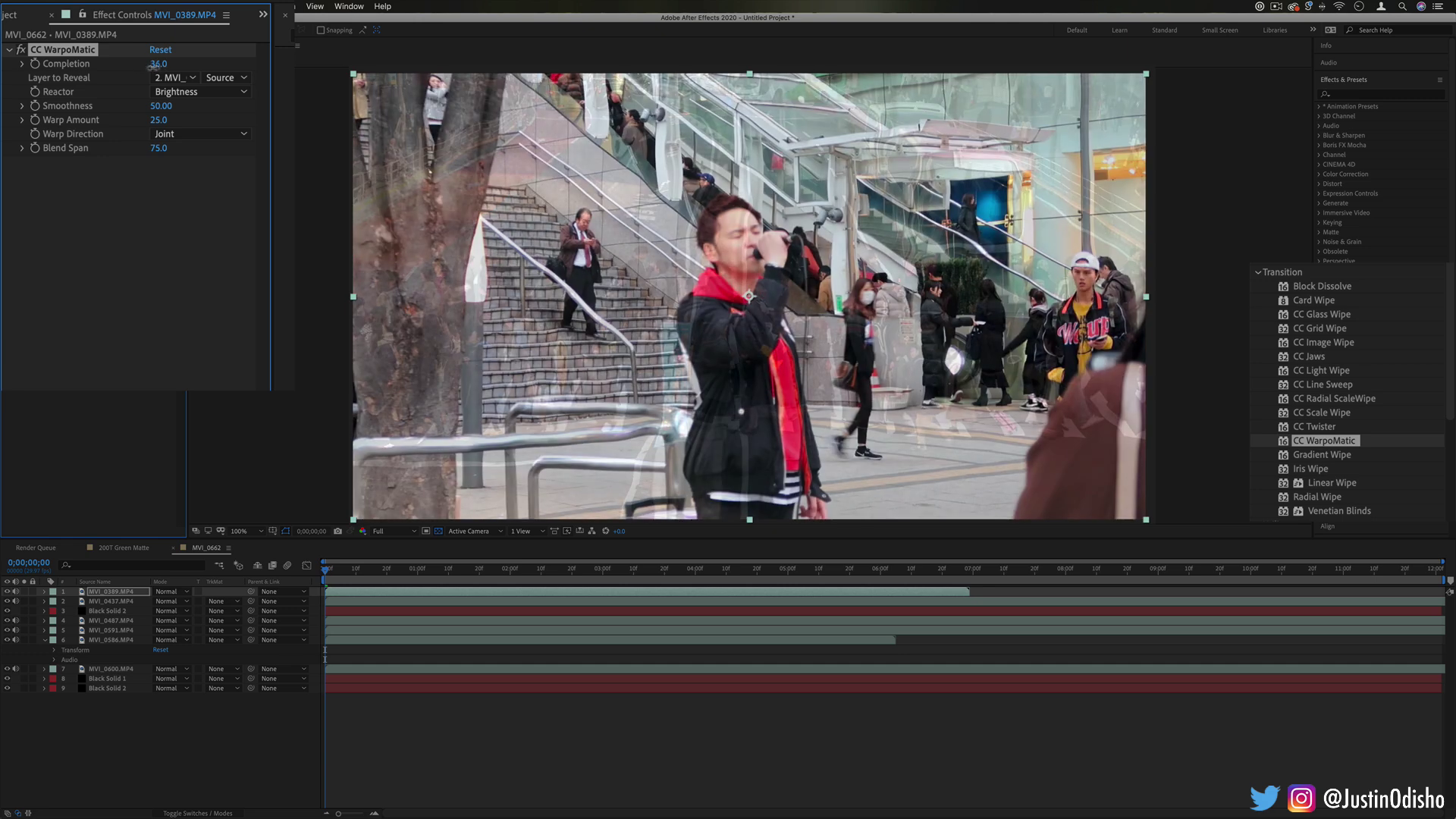
left_click_drag(159, 120, 165, 129)
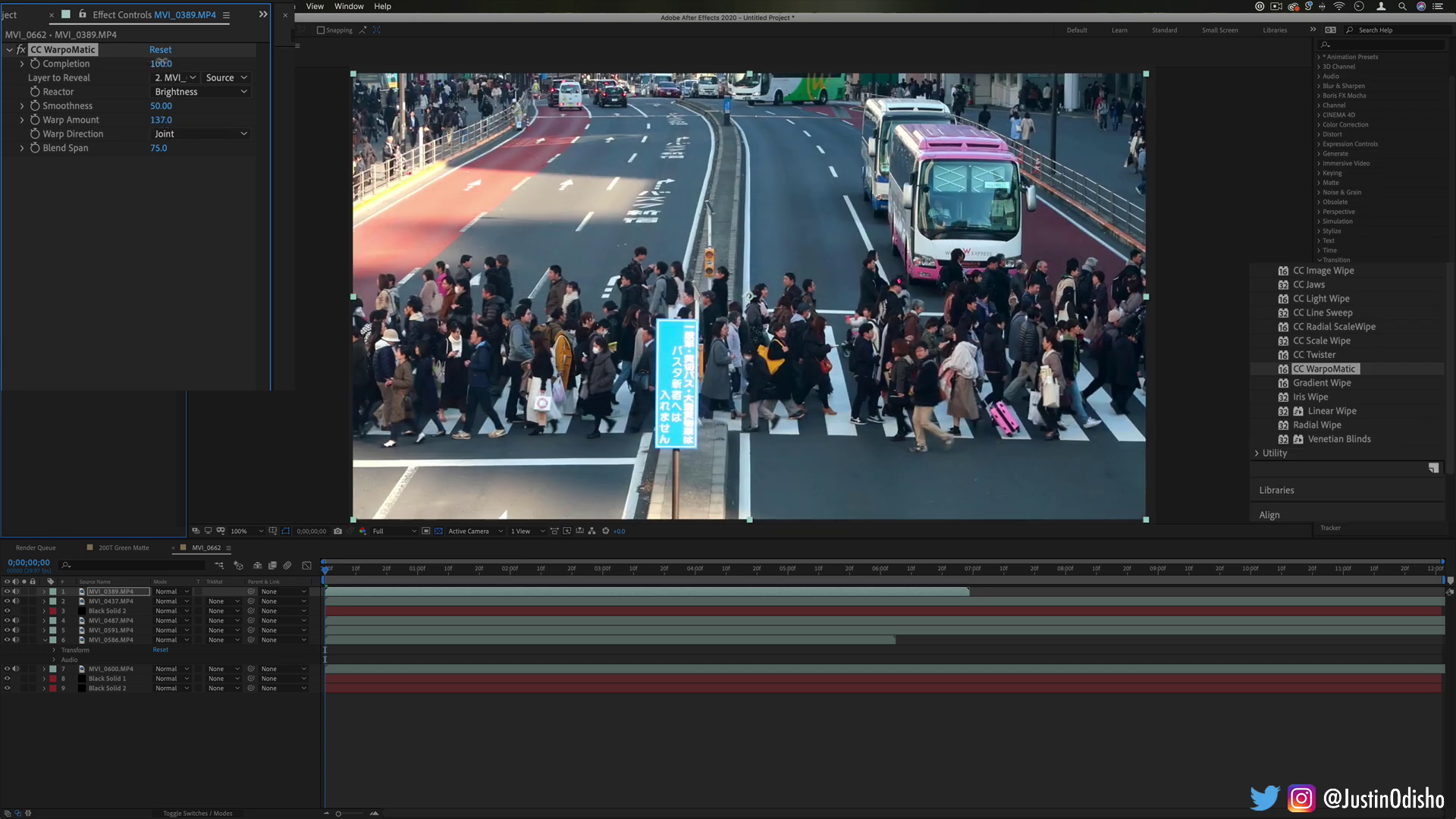
left_click_drag(160, 64, 115, 67)
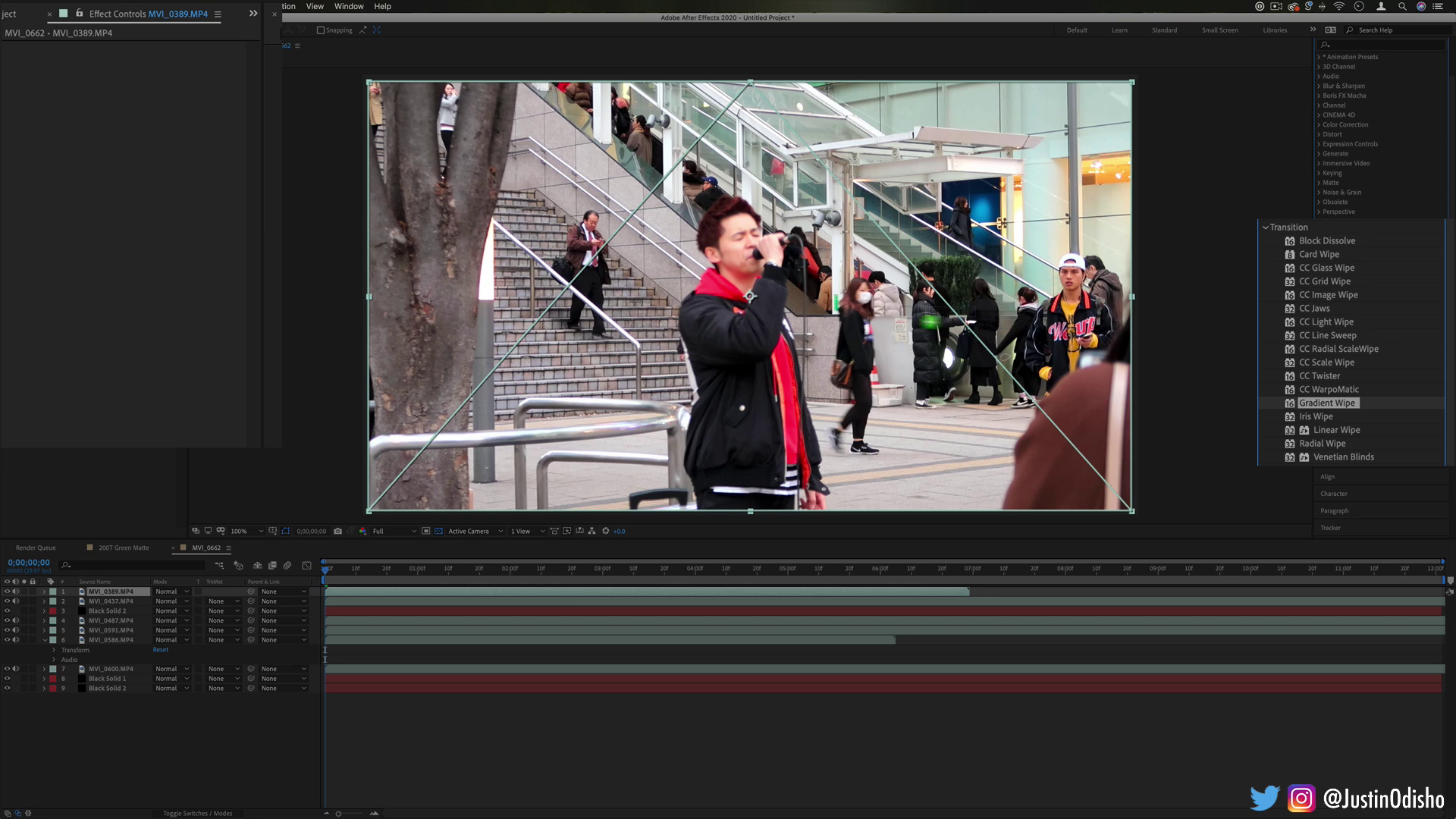
Apply Gradient Wipe to MVI_0389.MP4 with 64% Transition Softness and scrub its Transition Completion.
double_click(1380, 387)
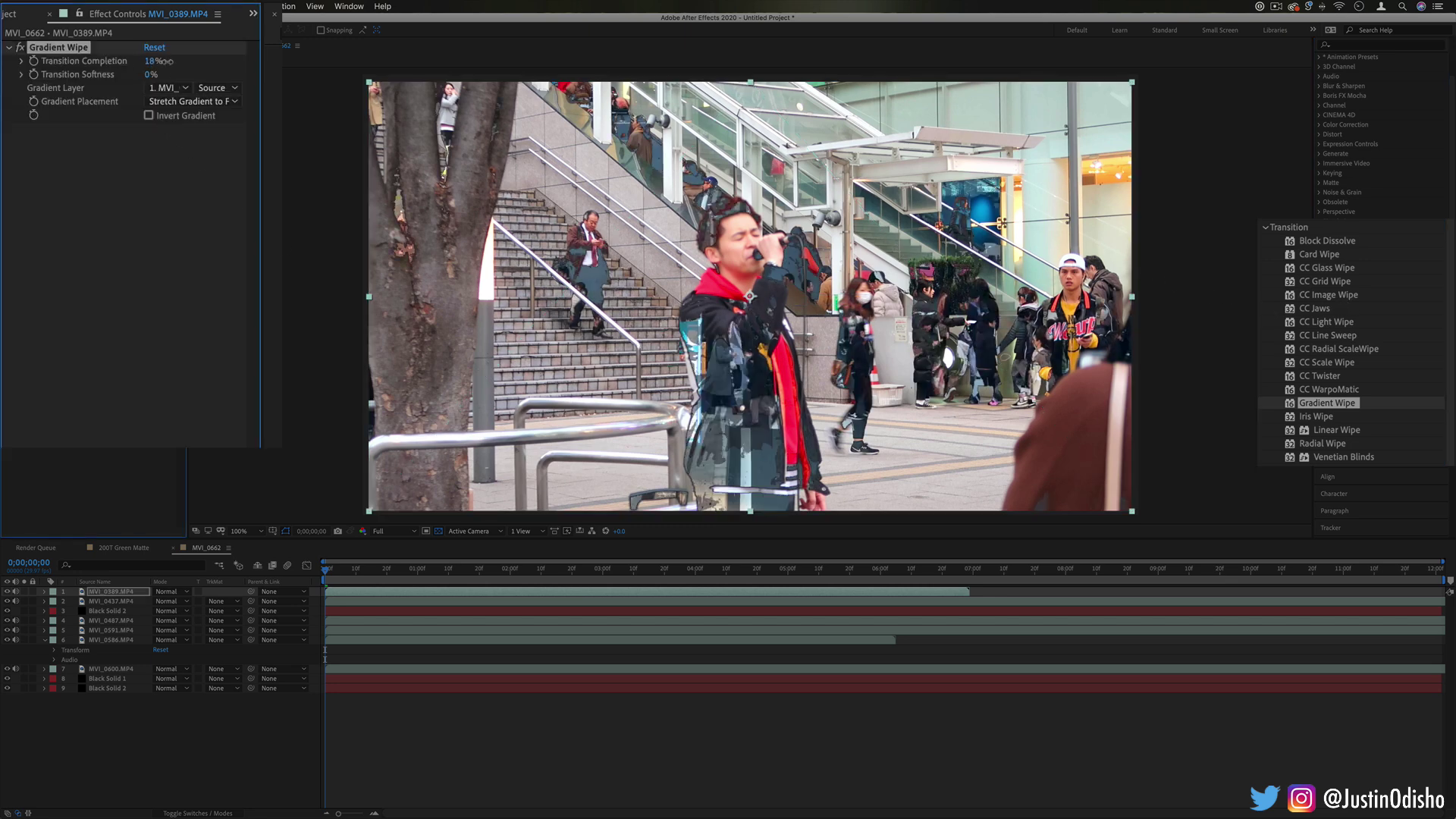
left_click_drag(147, 63, 220, 62)
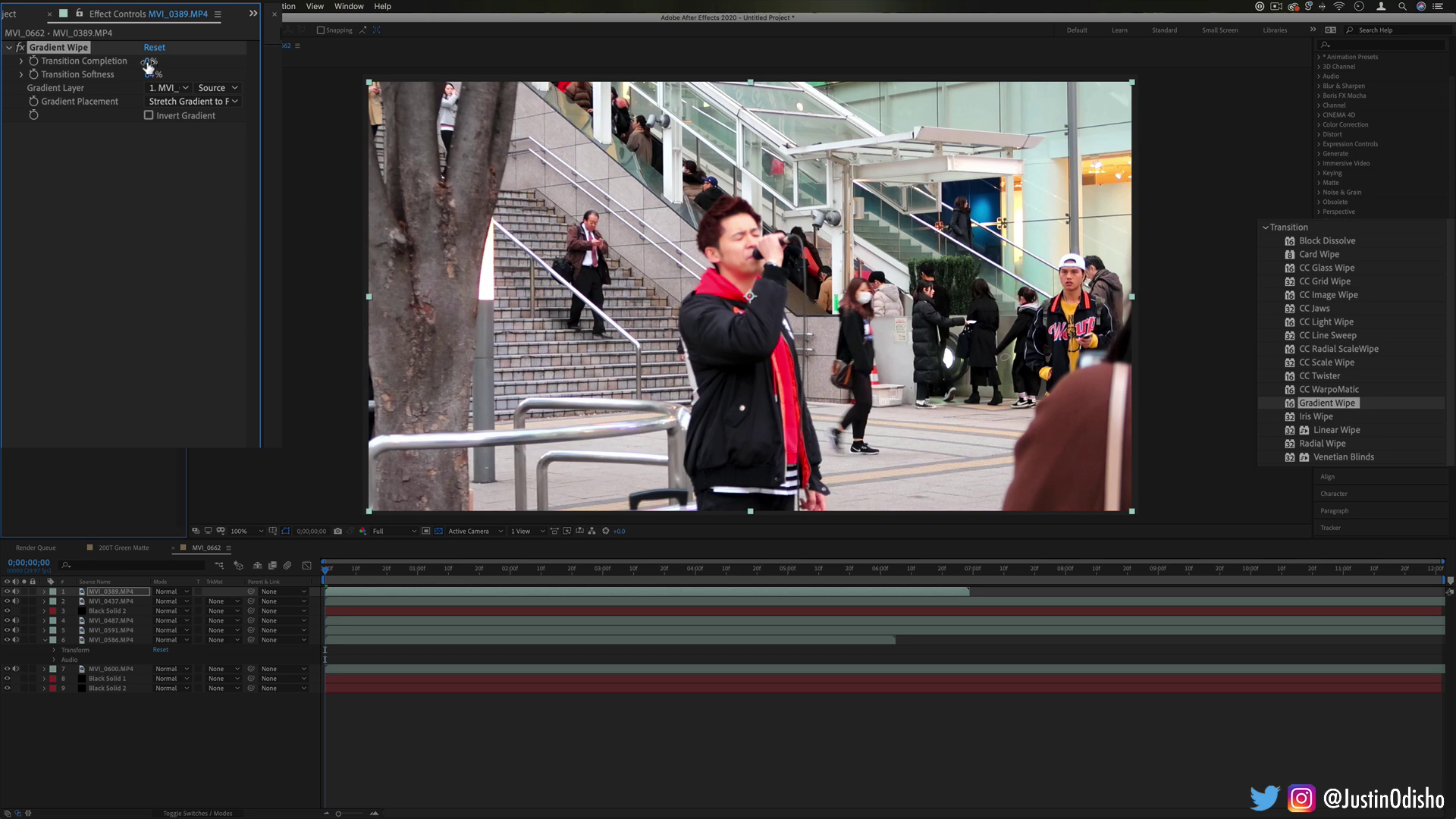
left_click_drag(149, 65, 278, 67)
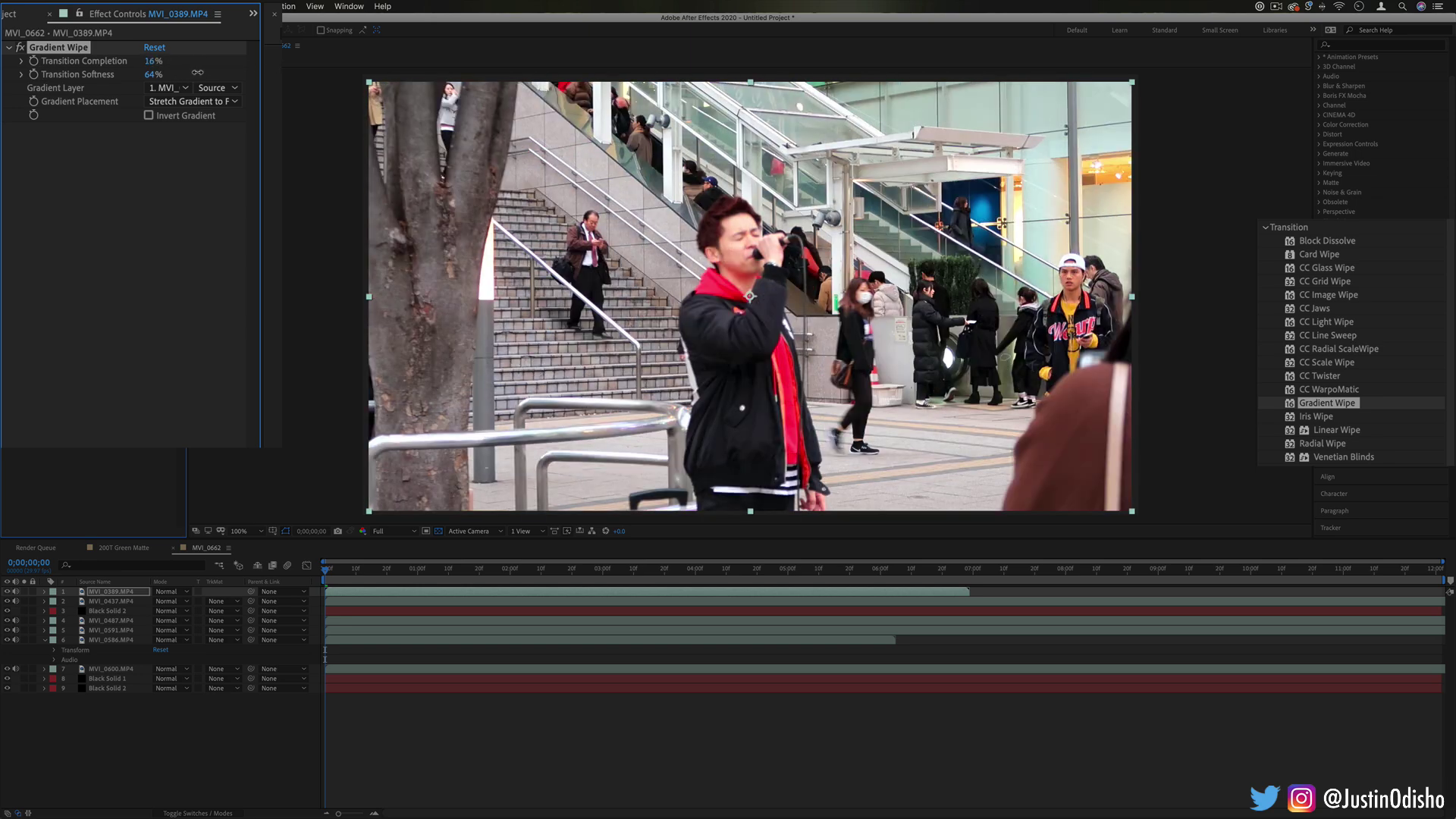
left_click_drag(187, 72, 208, 74)
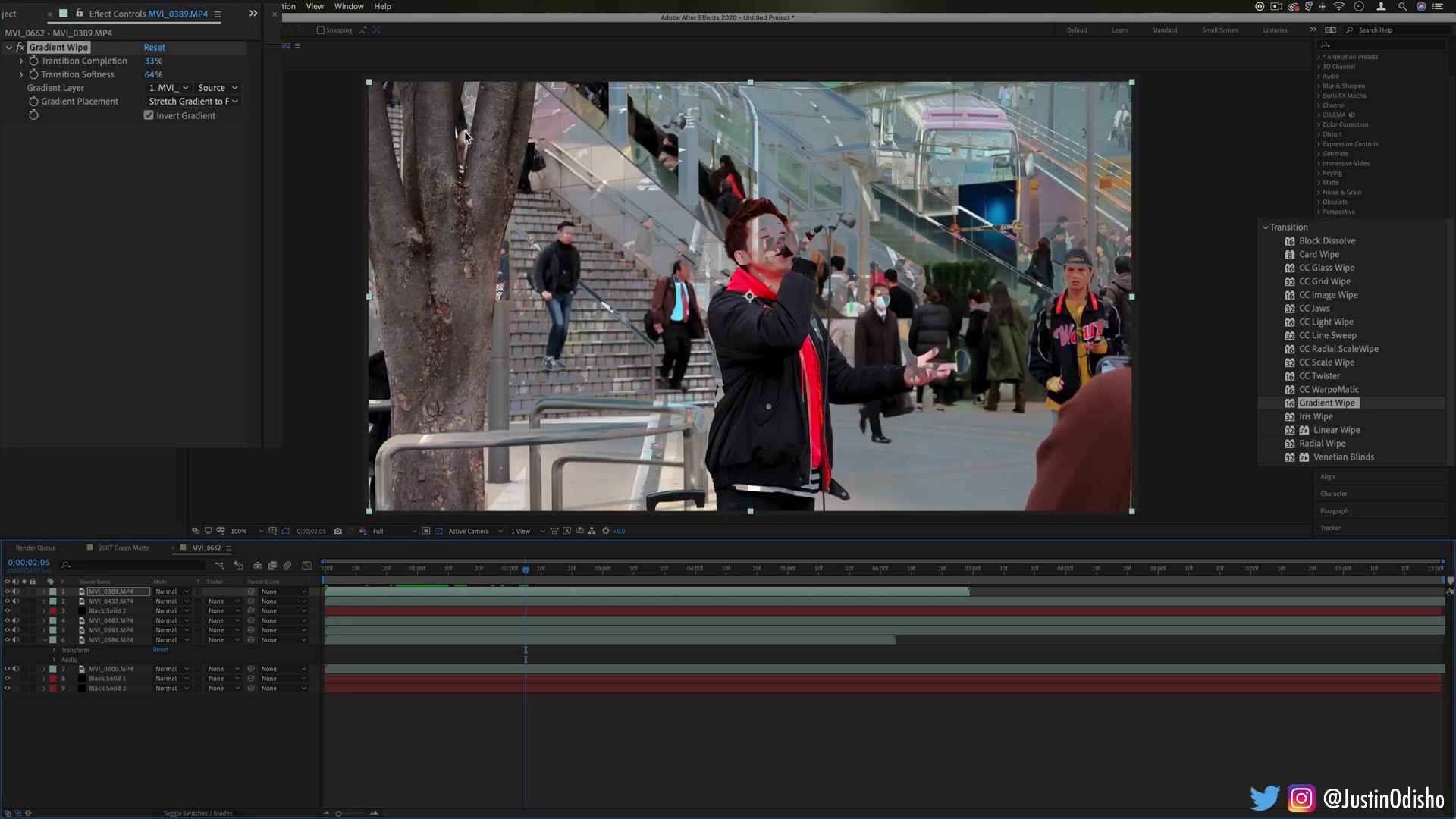
Use MVI_0591.MP4 as the Gradient Layer and set Transition Completion to 36%.
left_click(166, 88)
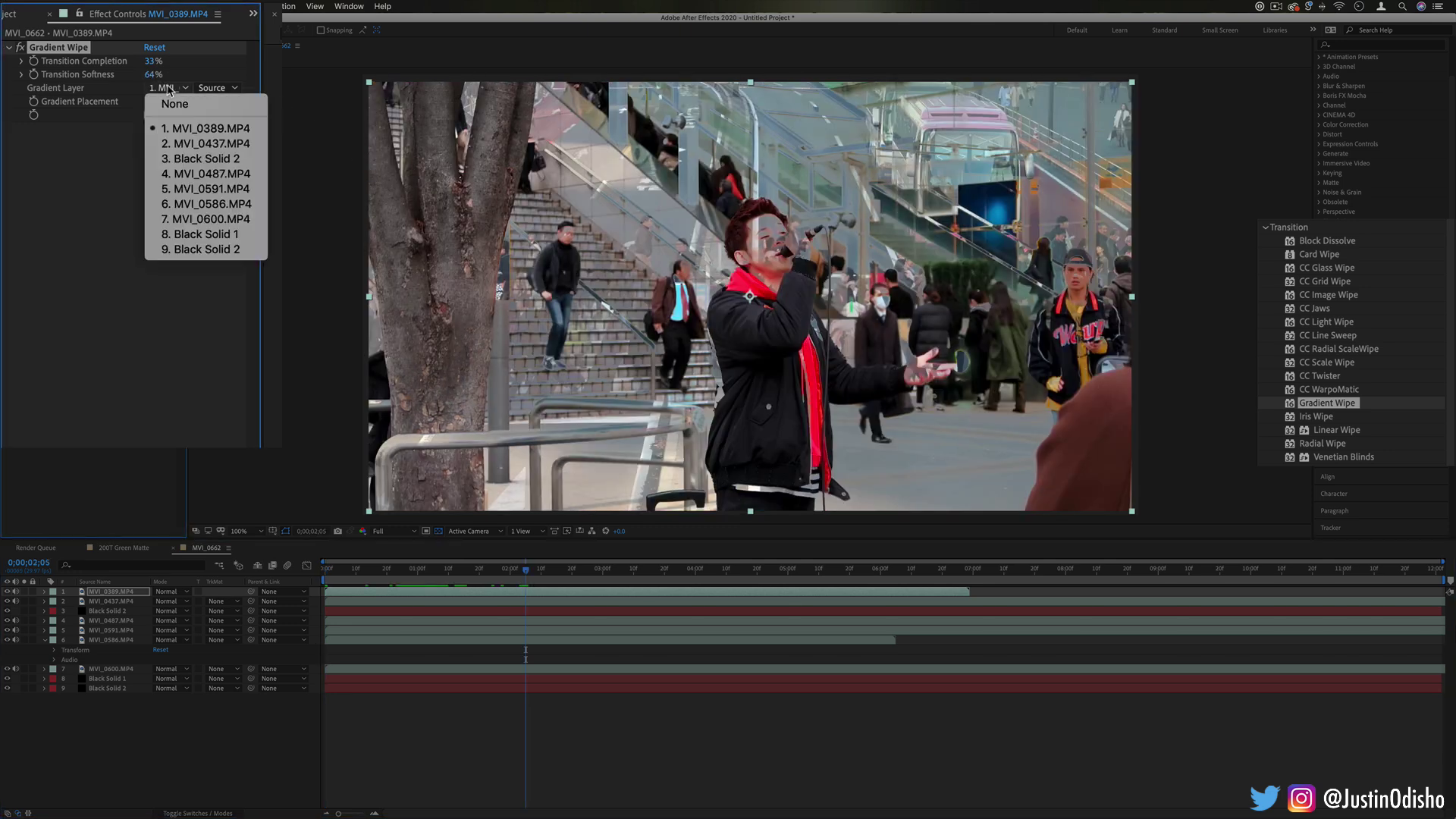
left_click(231, 189)
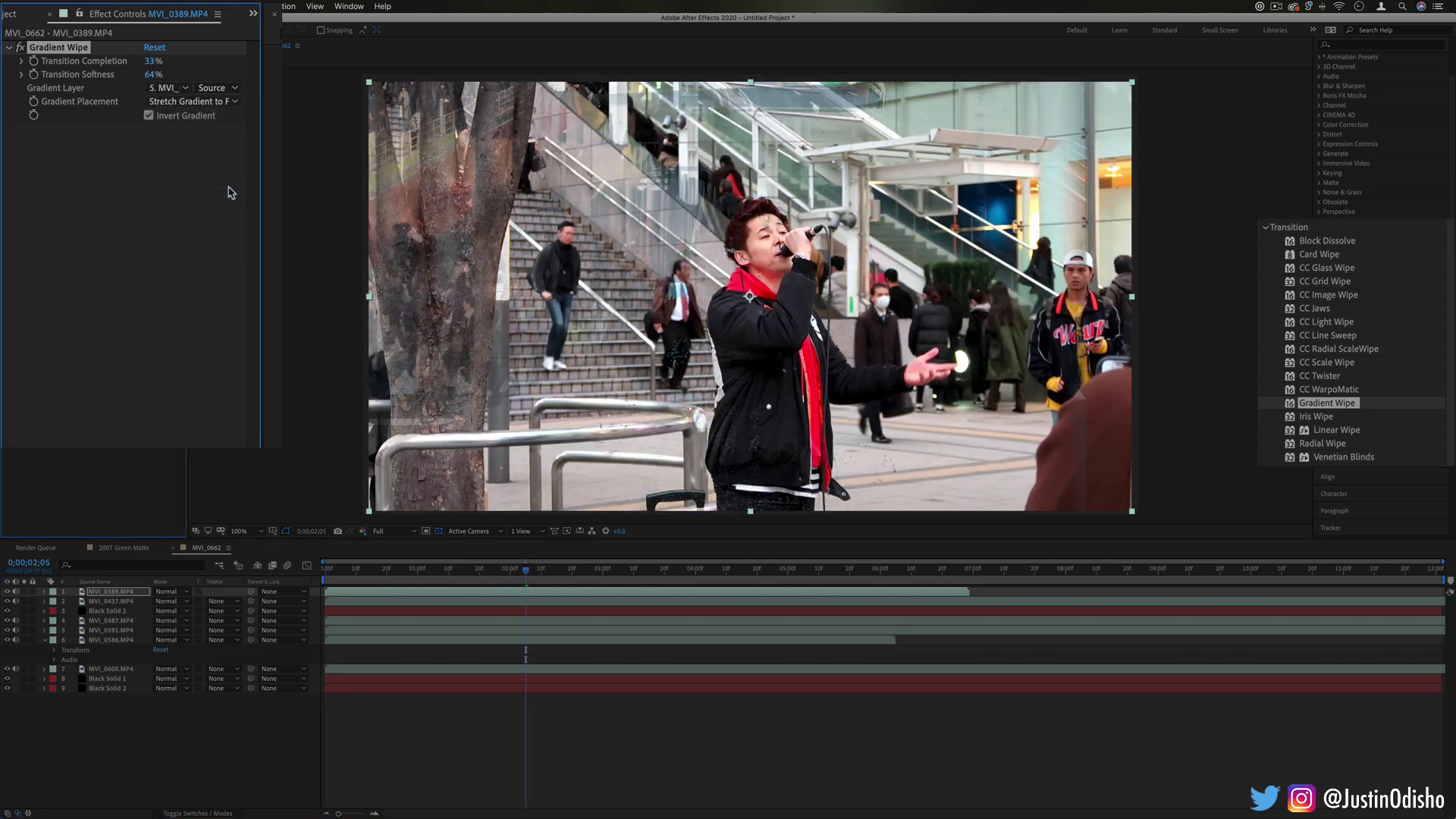
left_click_drag(155, 66, 150, 65)
Change the Gradient Layer to the lowest Black Solid 2 with Effects & Masks as its source, and scrub Transition Completion.
left_click(170, 88)
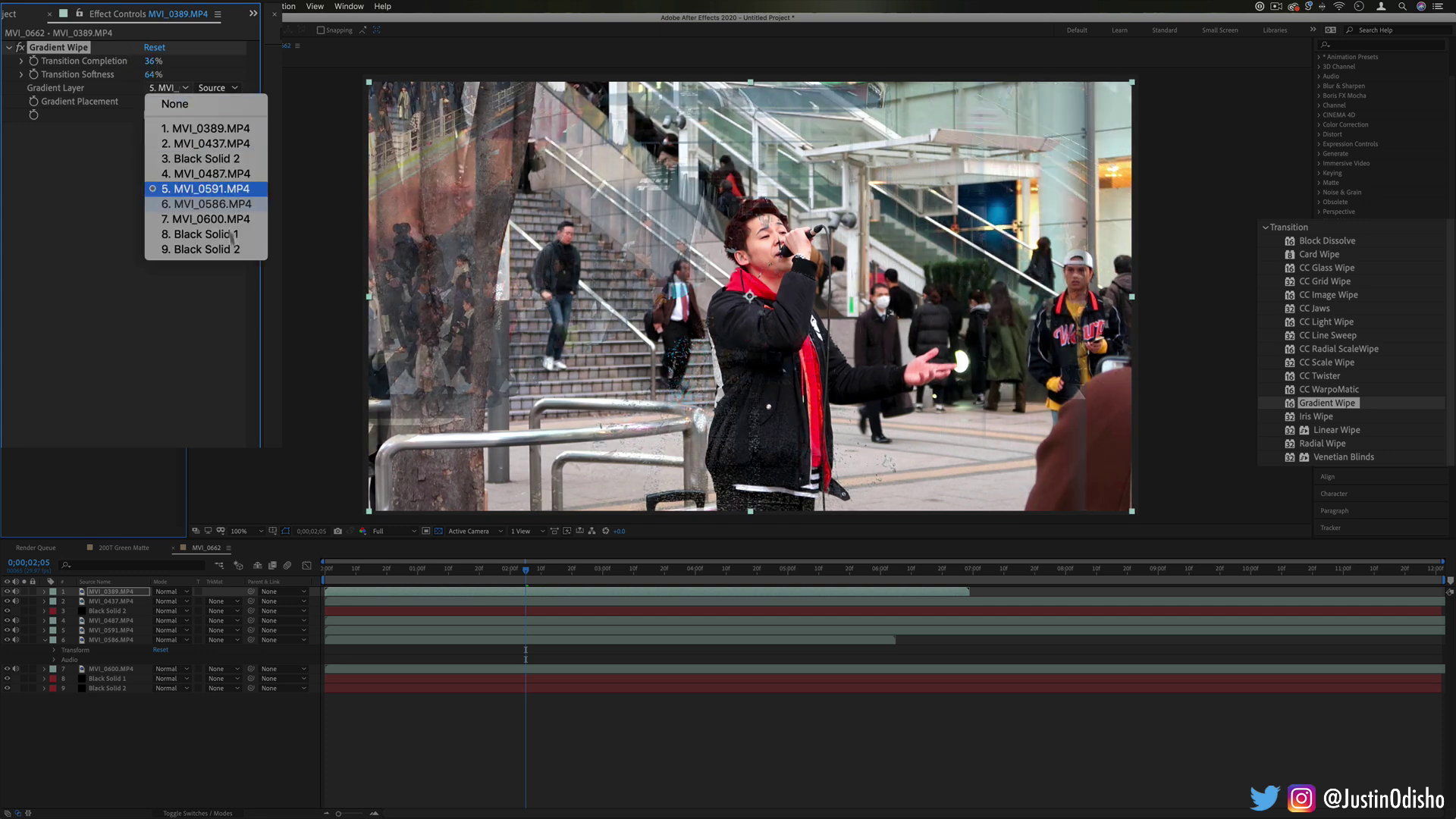
left_click(231, 249)
left_click(216, 88)
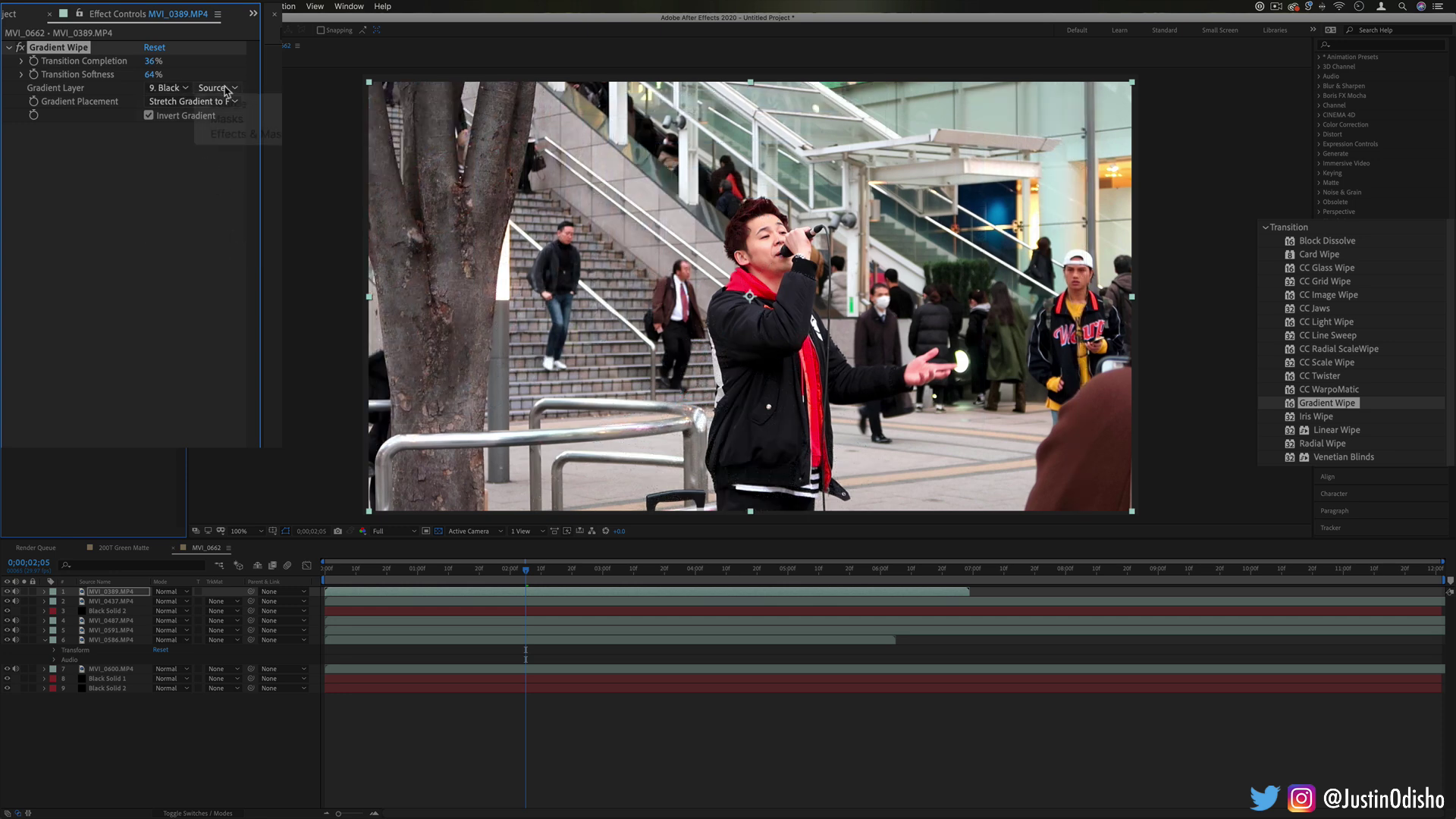
left_click(227, 133)
left_click_drag(152, 64, 204, 67)
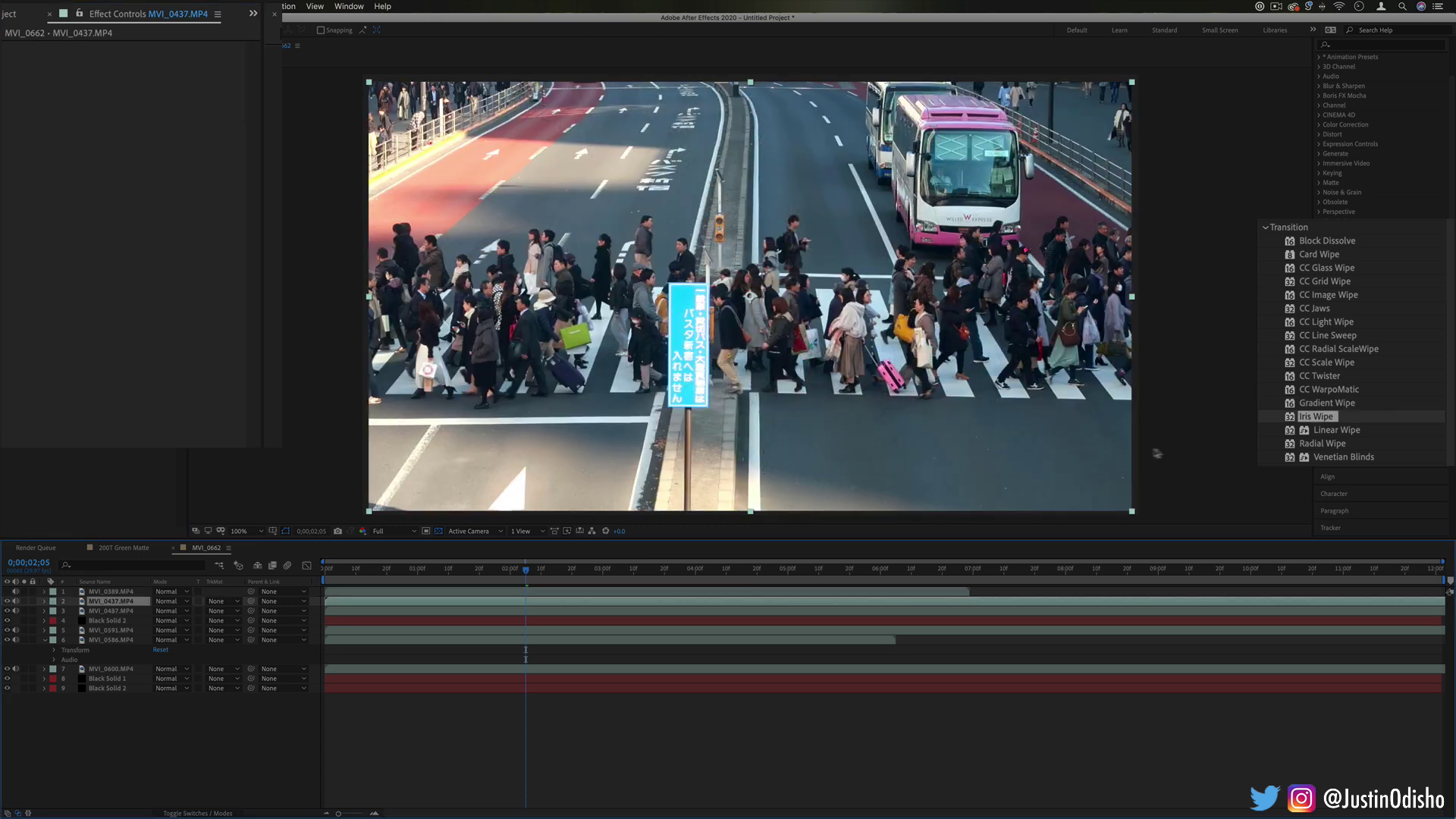
Apply Iris Wipe to MVI_0437.MP4 with 32 Iris Points and an Outer Radius of 542.
left_click_drag(1329, 416, 328, 162)
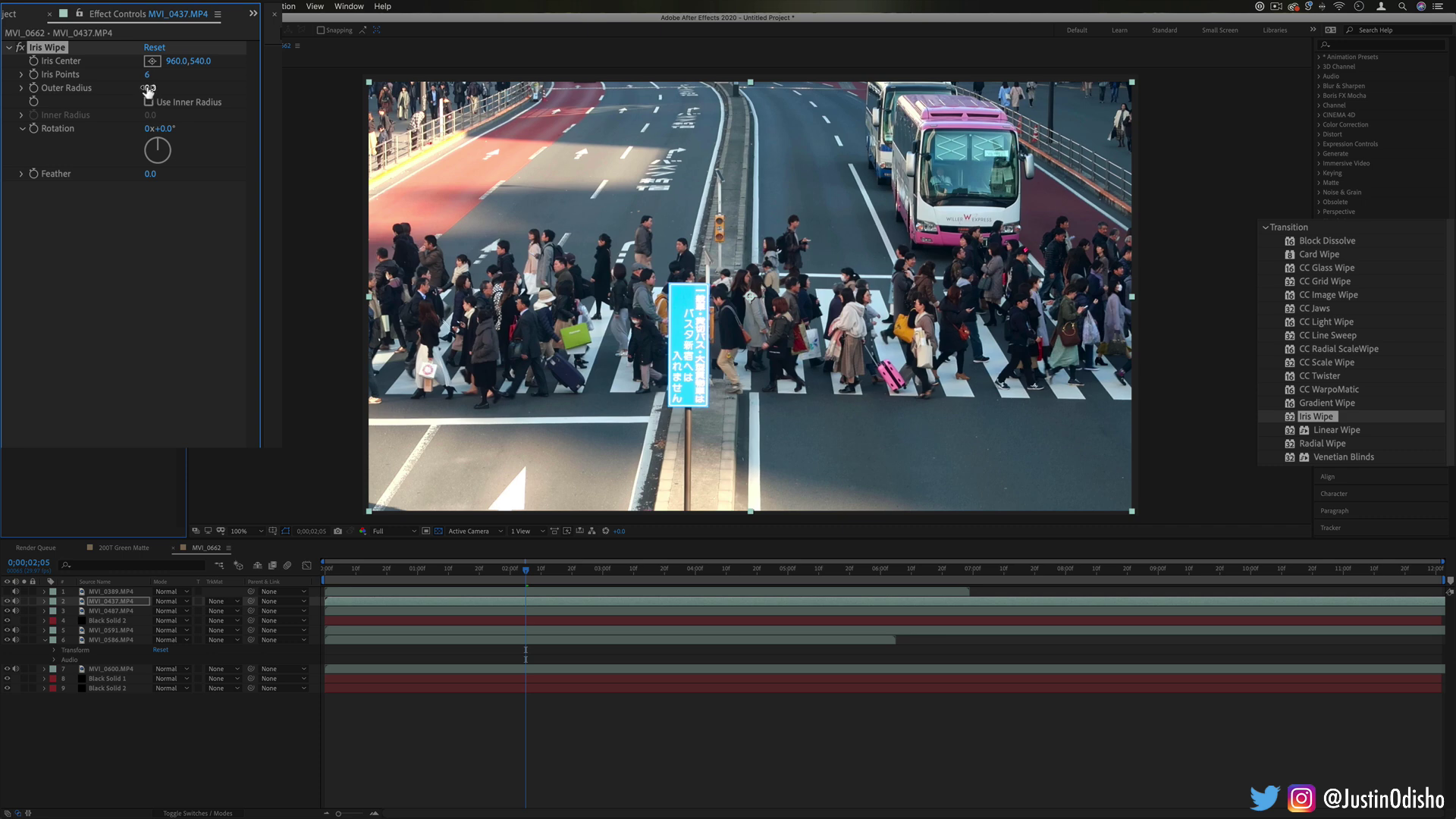
left_click_drag(147, 89, 285, 151)
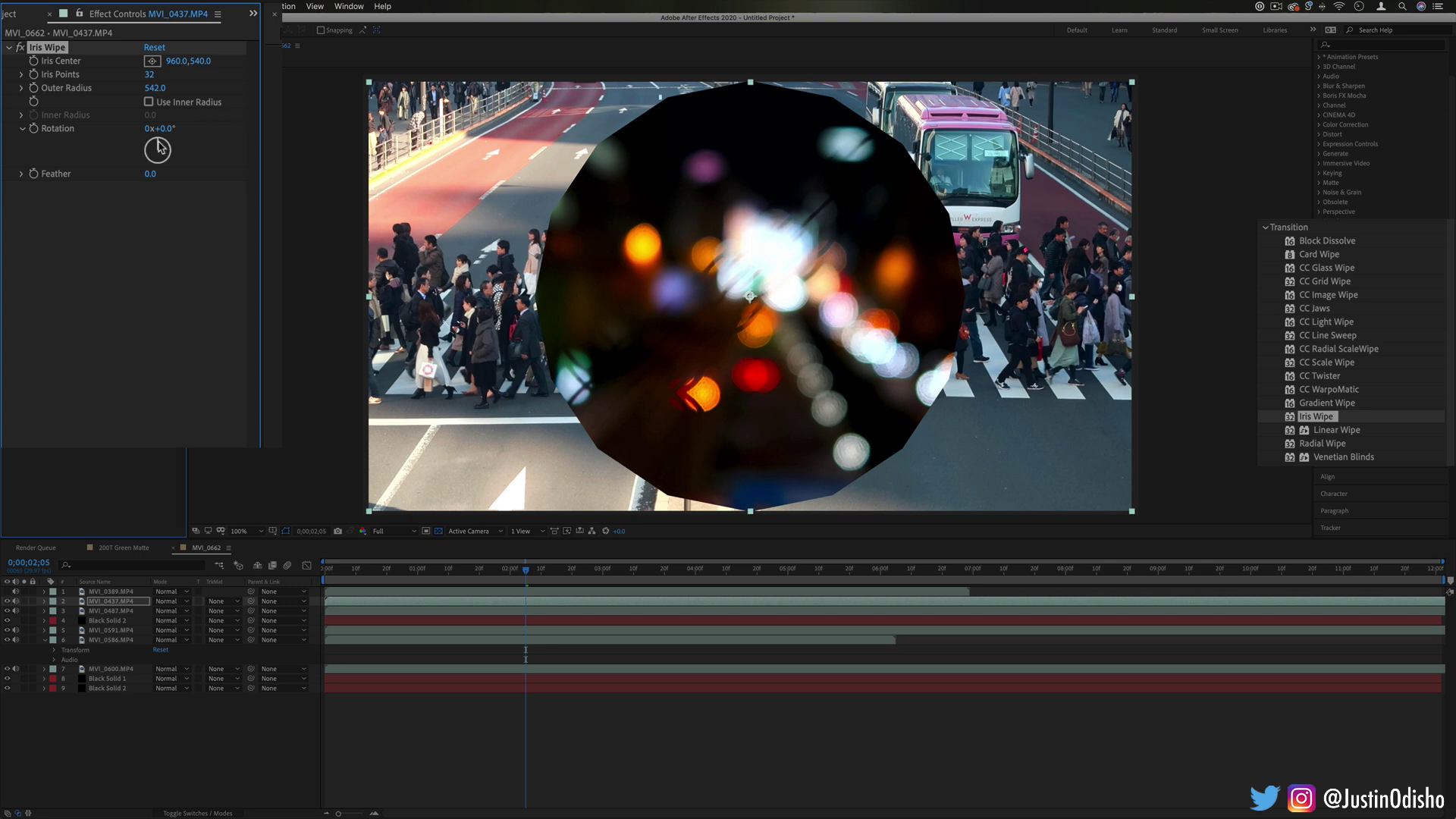
Rotate the Iris Wipe to 249° and turn it into a star by enabling and adjusting the Inner Radius.
mouse_move(159, 146)
left_mouse_down()
mouse_move(168, 156)
mouse_move(144, 154)
left_mouse_up()
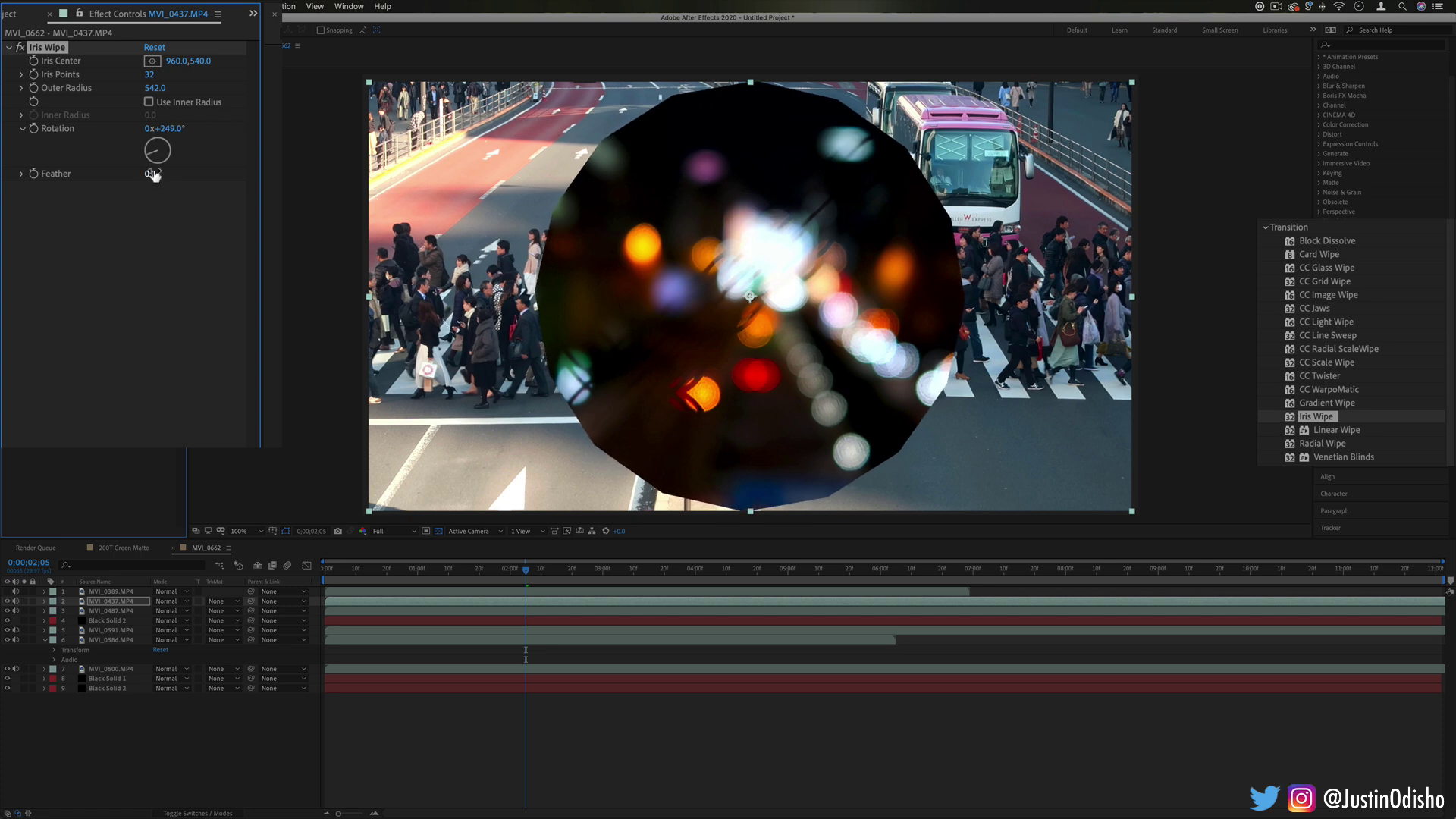
left_click(151, 105)
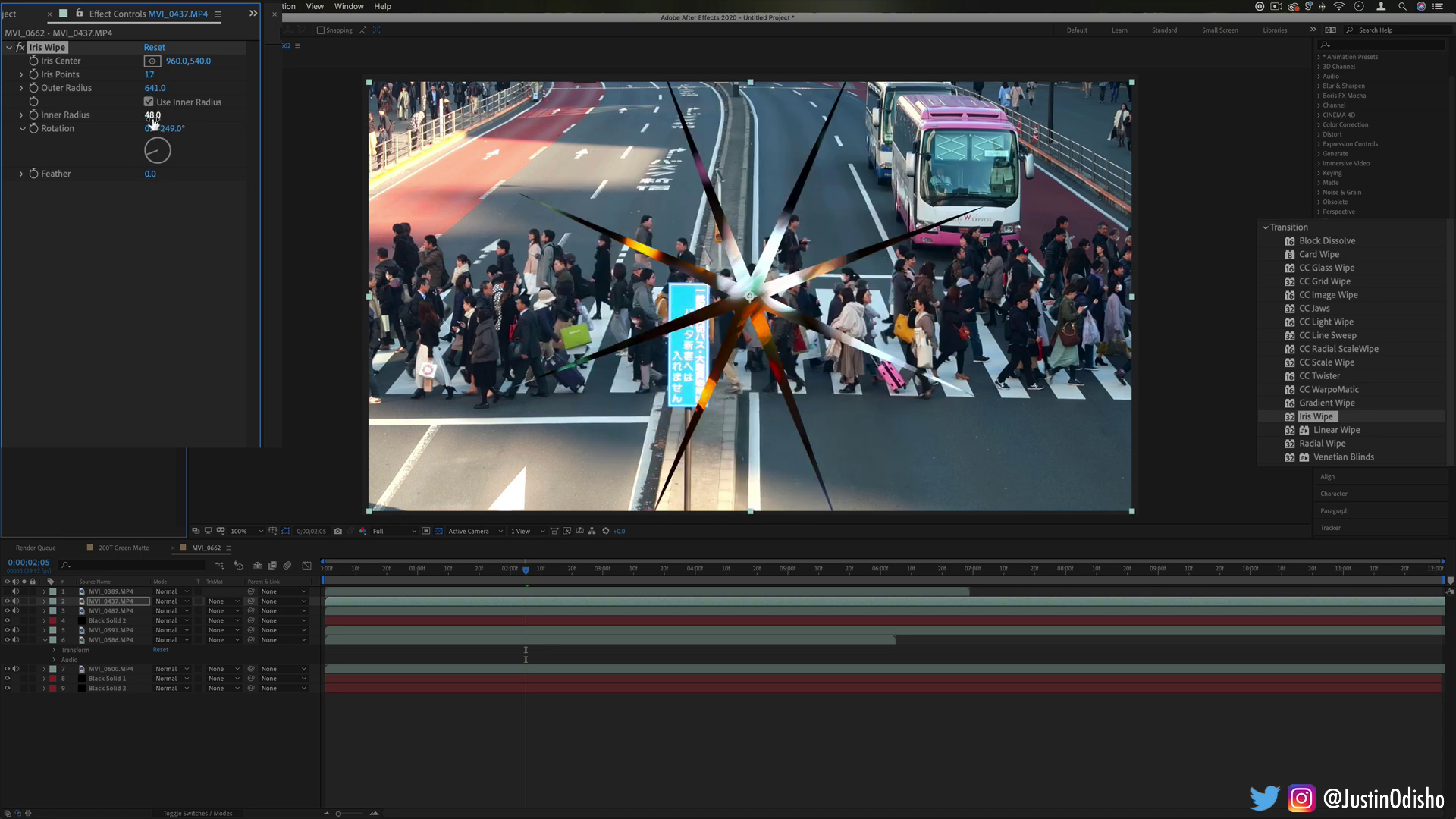
left_click_drag(153, 115, 167, 76)
Replace Iris Wipe on MVI_0437.MP4 with Linear Wipe at 47% Transition Completion, 181° Wipe Angle and 171 Feather.
key("Delete")
left_click(1354, 431)
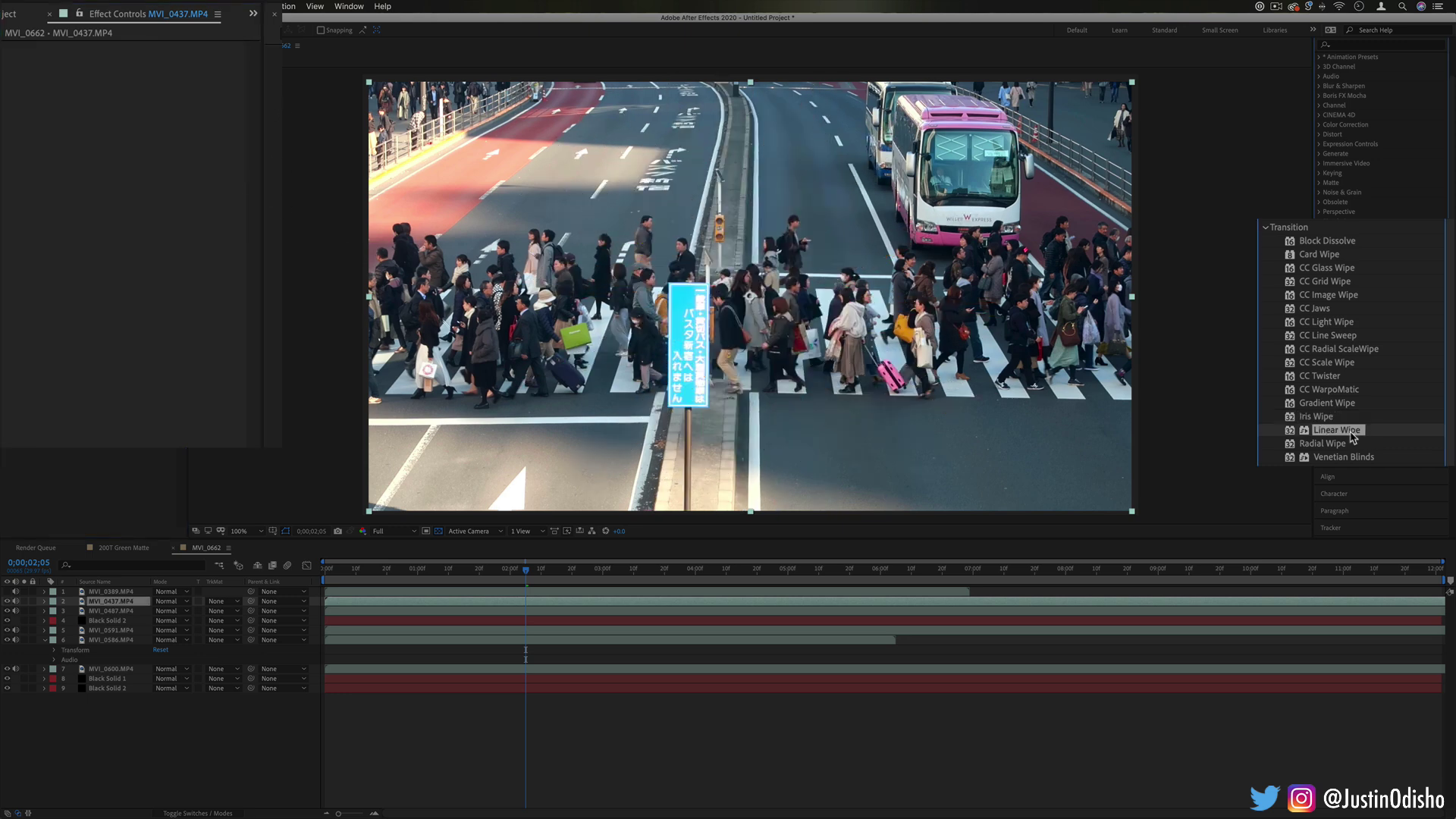
left_click_drag(1354, 436, 243, 140)
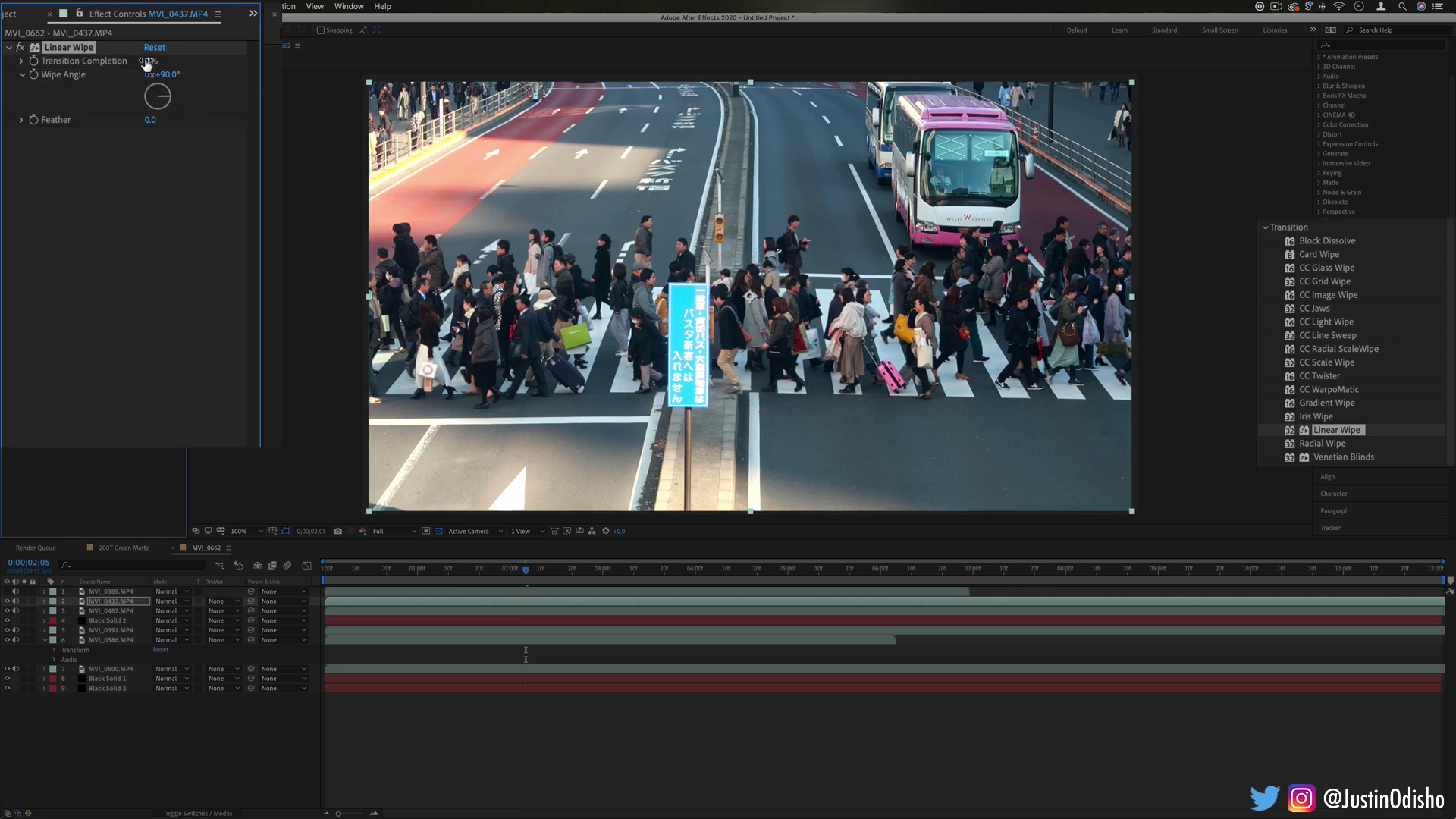
left_click_drag(169, 61, 242, 122)
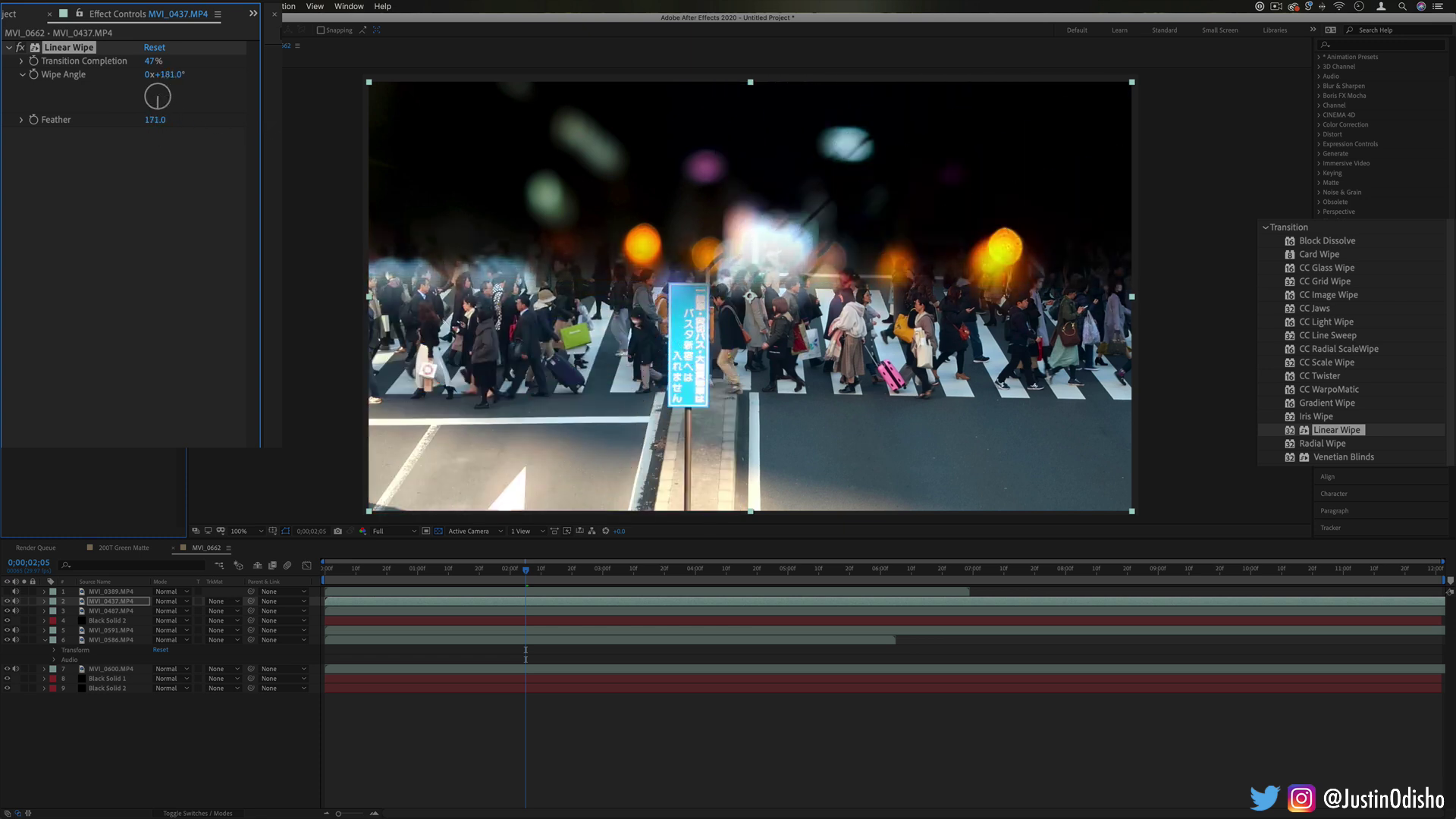
Scrub the Transition Completion of Linear Wipe on MVI_0437.MP4 and play back the composition.
left_click_drag(151, 67, 197, 70)
key("space")
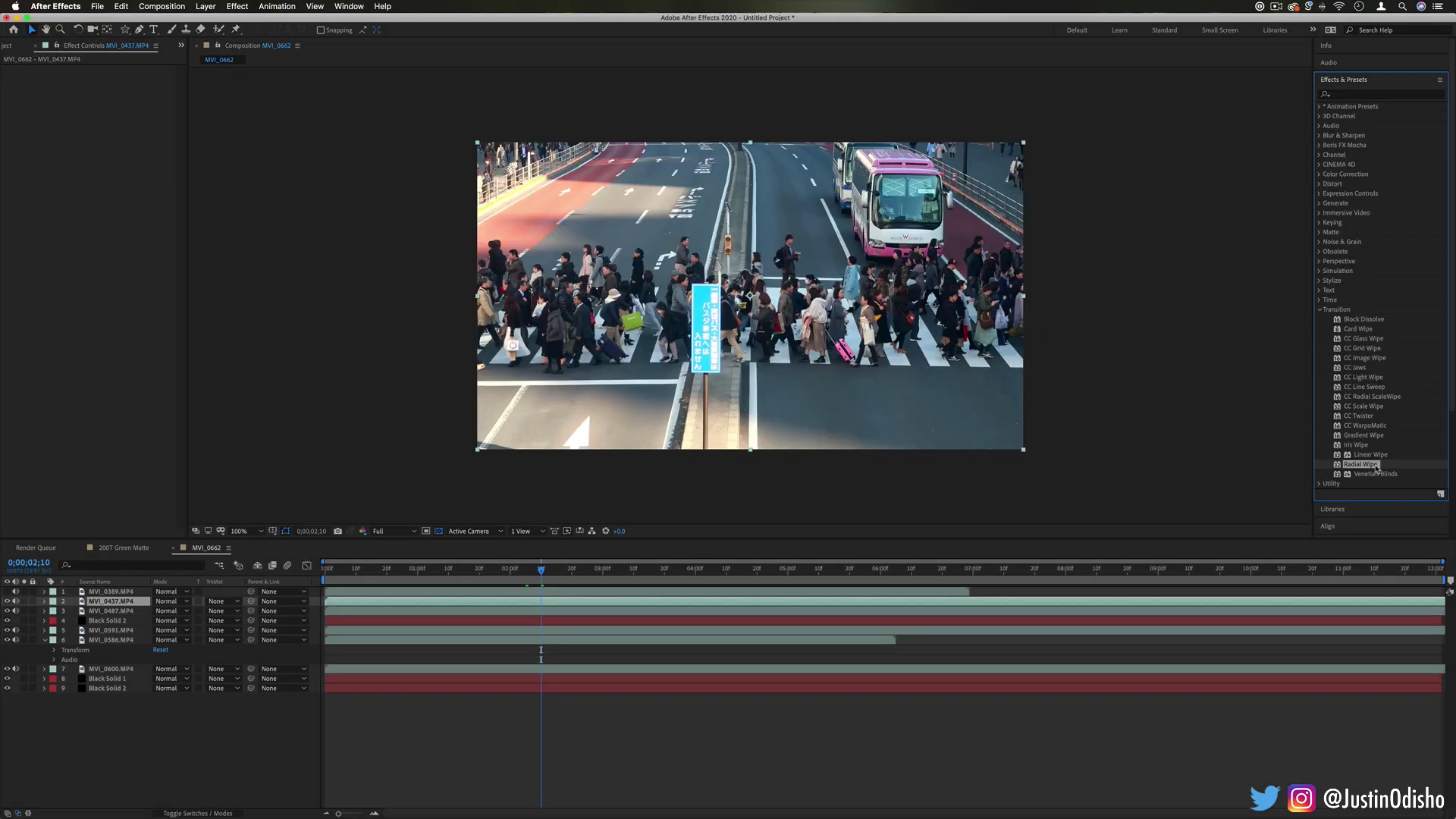
Apply Radial Wipe to MVI_0437.MP4 at 22% Transition Completion and try the Counterclockwise and Both wipe directions.
left_click_drag(1360, 465, 771, 261)
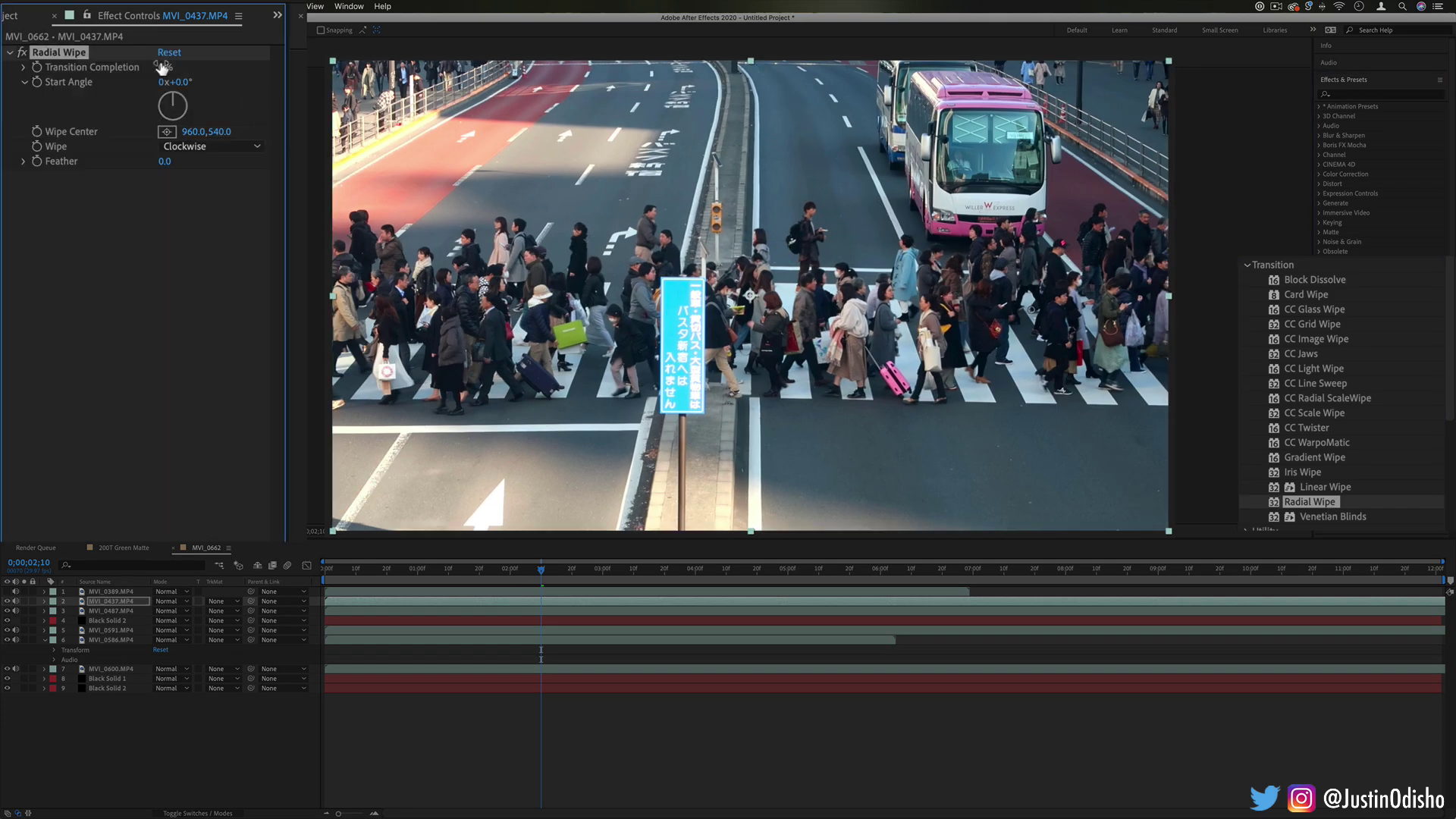
mouse_move(167, 67)
left_mouse_down()
mouse_move(257, 75)
mouse_move(173, 76)
mouse_move(187, 75)
left_mouse_up()
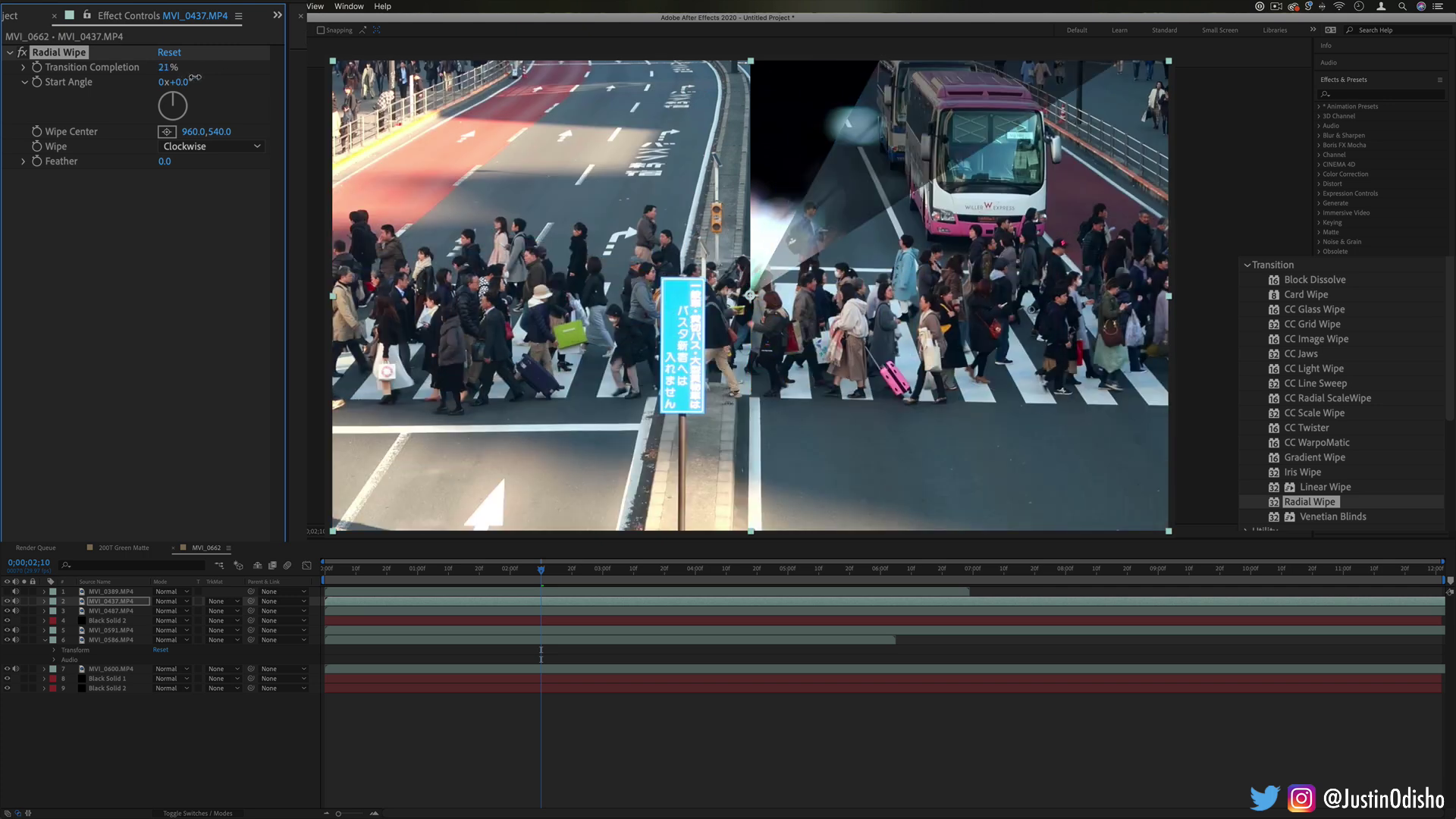
left_click(220, 146)
left_click(220, 181)
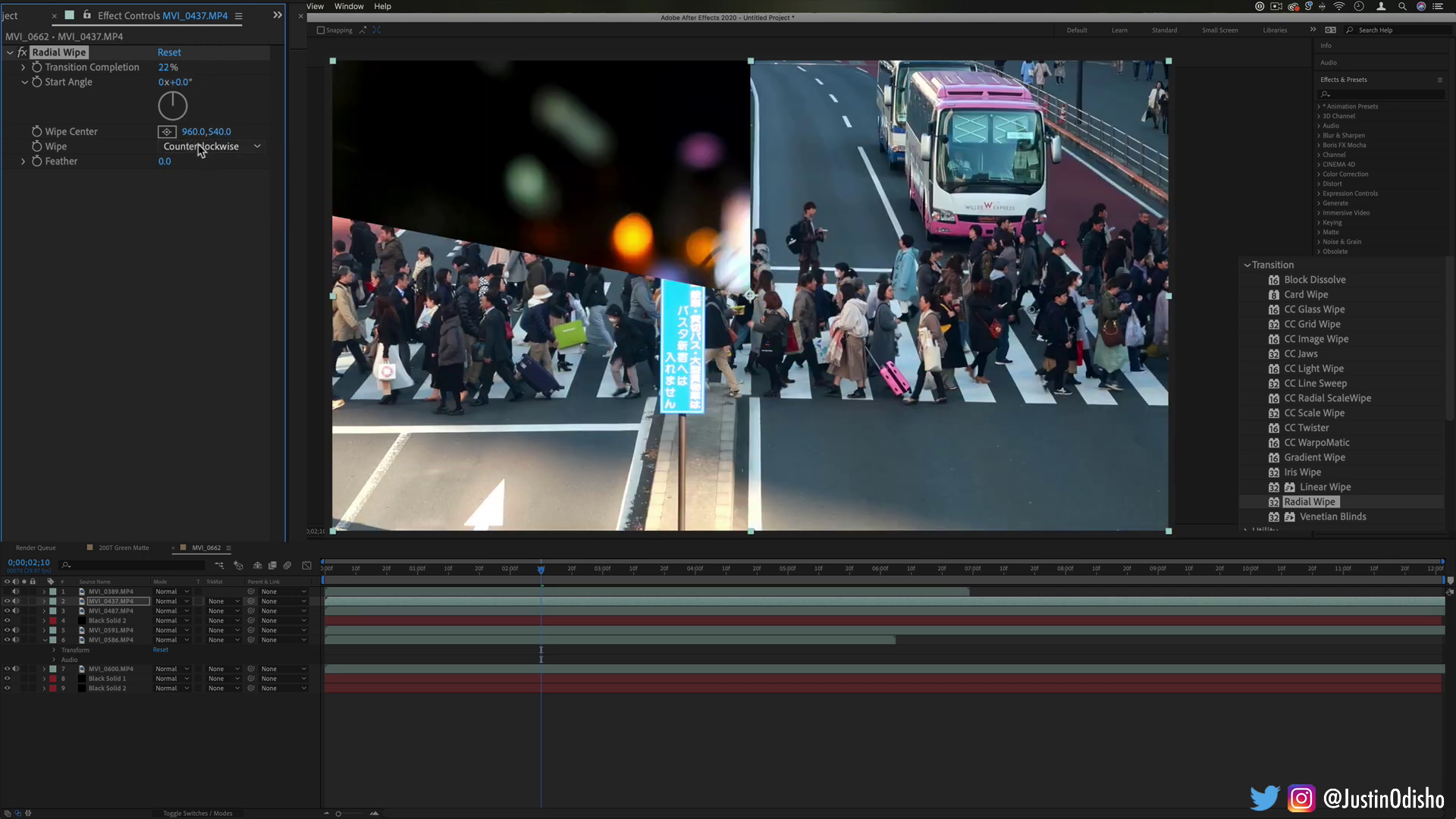
left_click(212, 146)
left_click(190, 197)
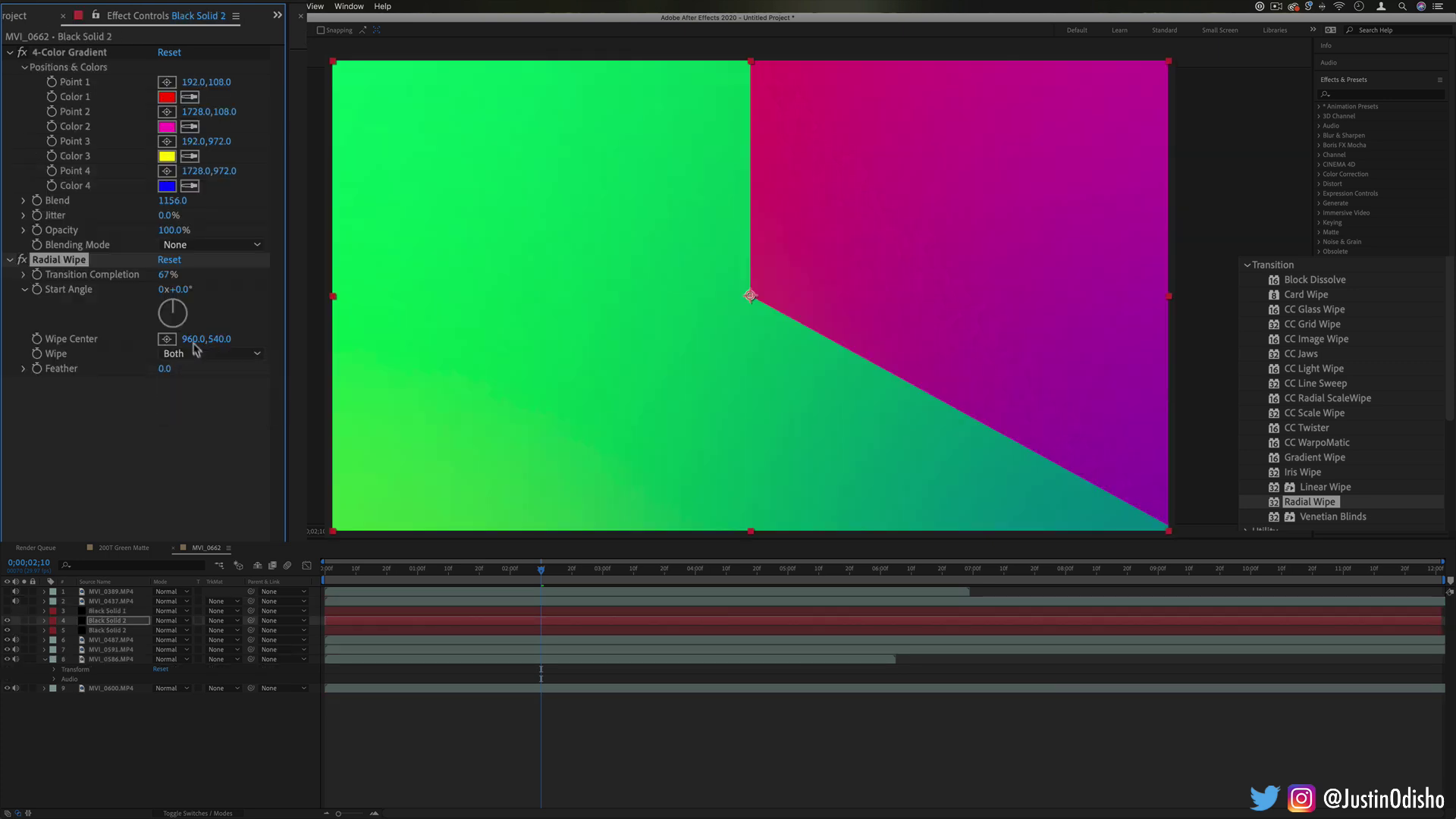
Set Radial Wipe on Black Solid 2 to Counterclockwise with 17% Transition Completion, 82 Feather and a Start Angle of -1x-353°.
mouse_move(175, 275)
left_mouse_down()
mouse_move(220, 275)
mouse_move(165, 278)
left_mouse_up()
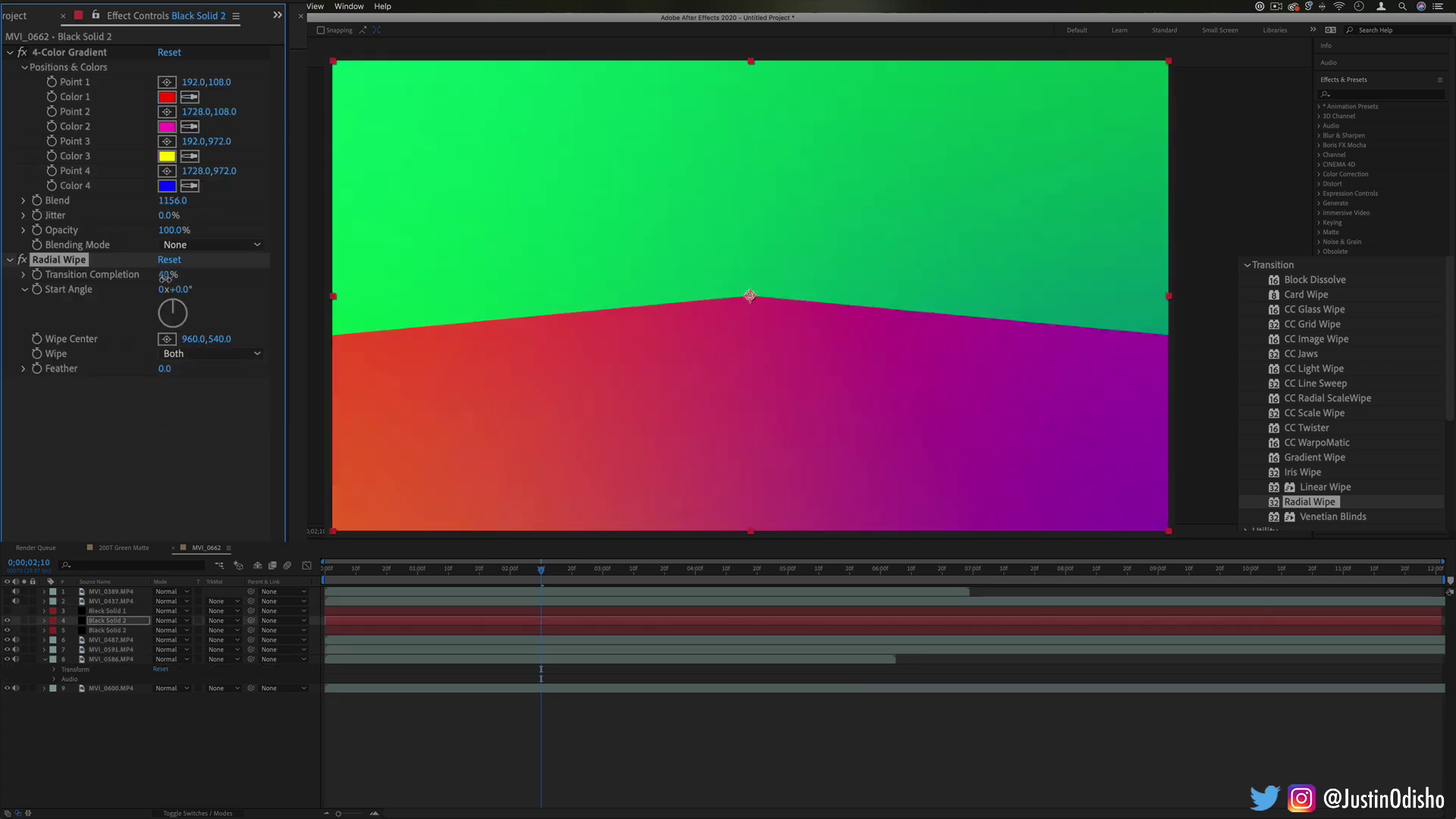
left_click(250, 354)
left_click(280, 388)
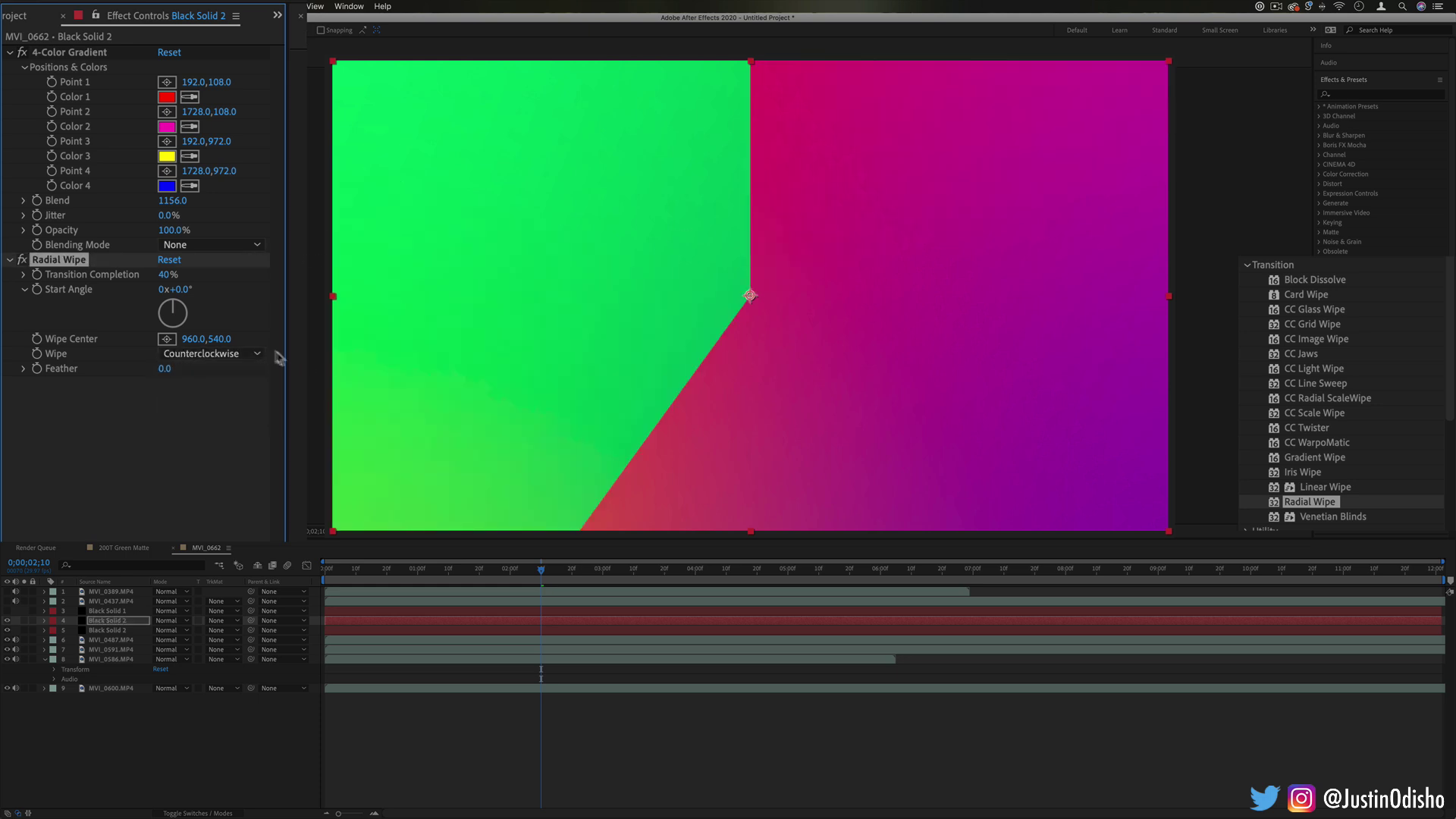
left_click_drag(166, 279, 135, 274)
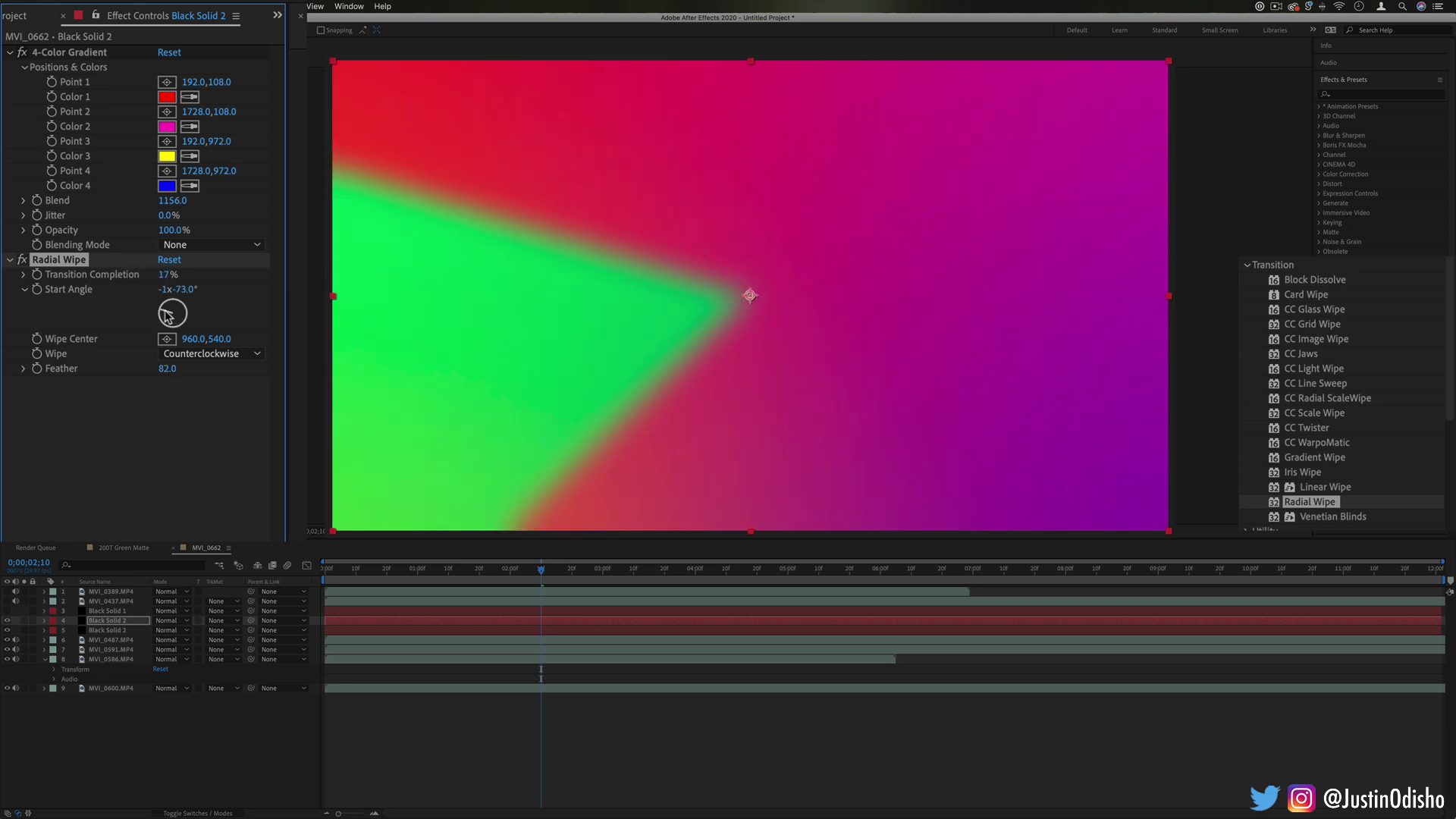
left_click_drag(168, 317, 87, 260)
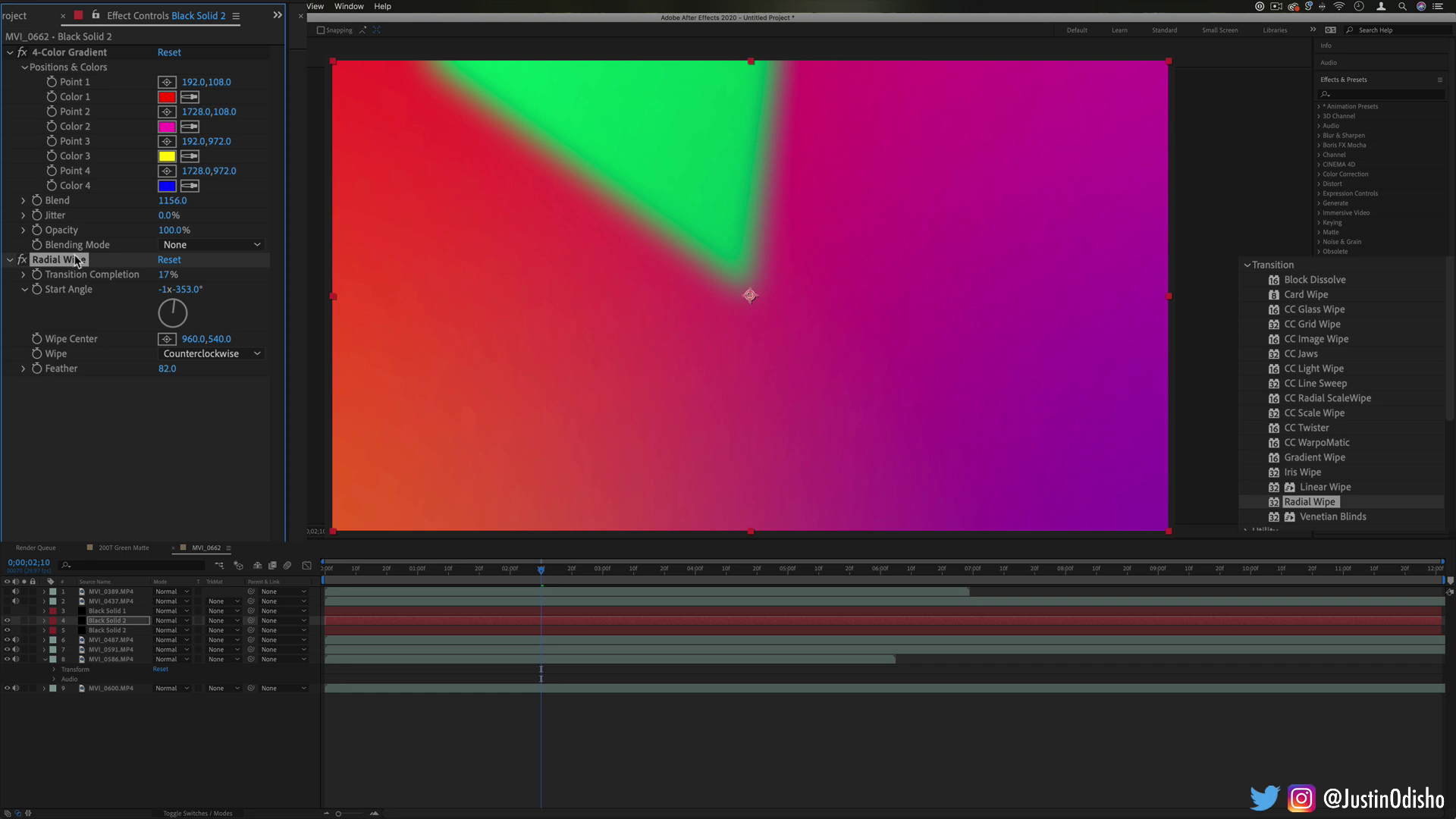
Replace Radial Wipe on Black Solid 2 with Venetian Blinds at 57% Transition Completion, 186° Direction and a larger Width.
key("Delete")
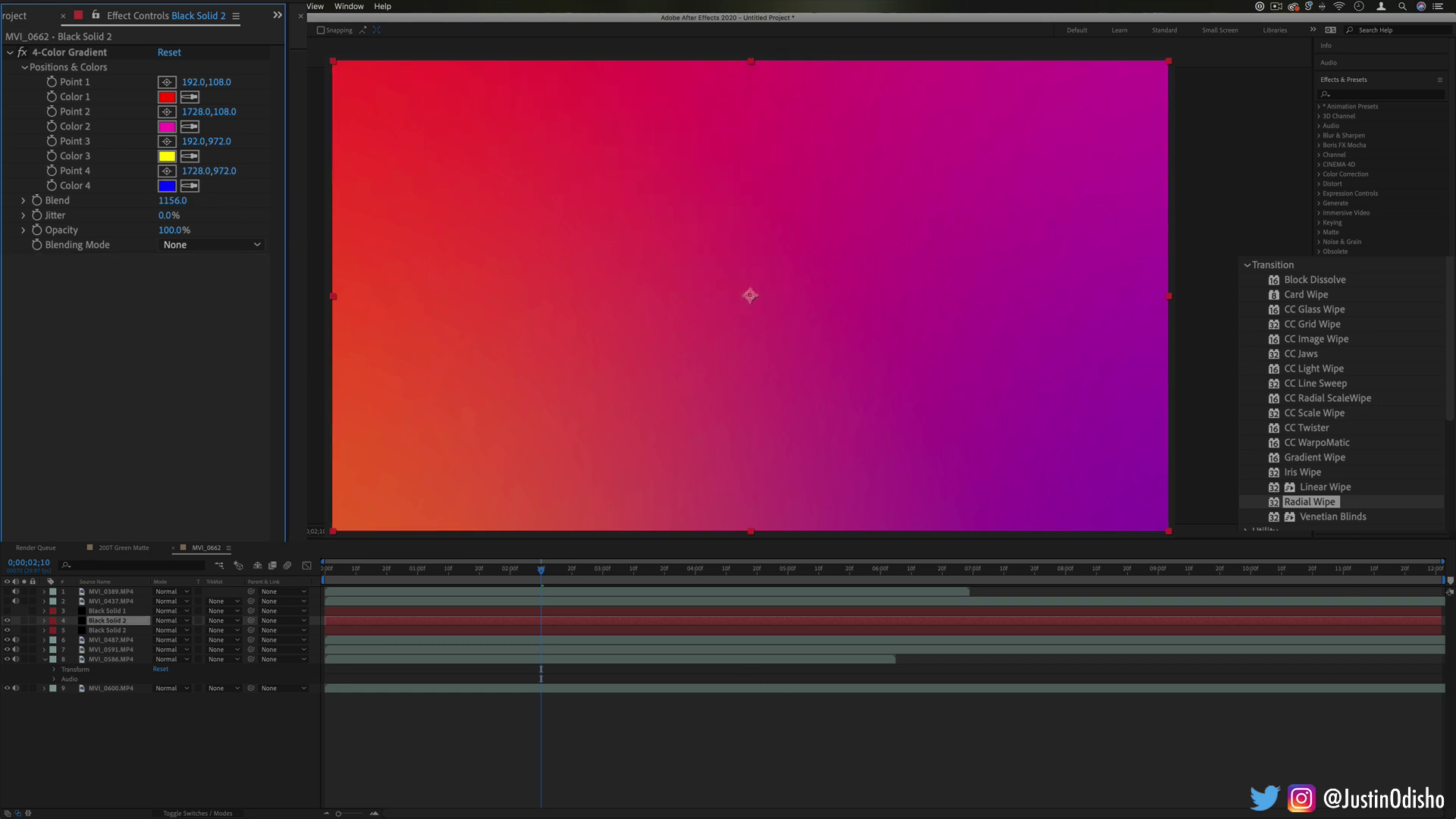
left_click_drag(1340, 519, 626, 316)
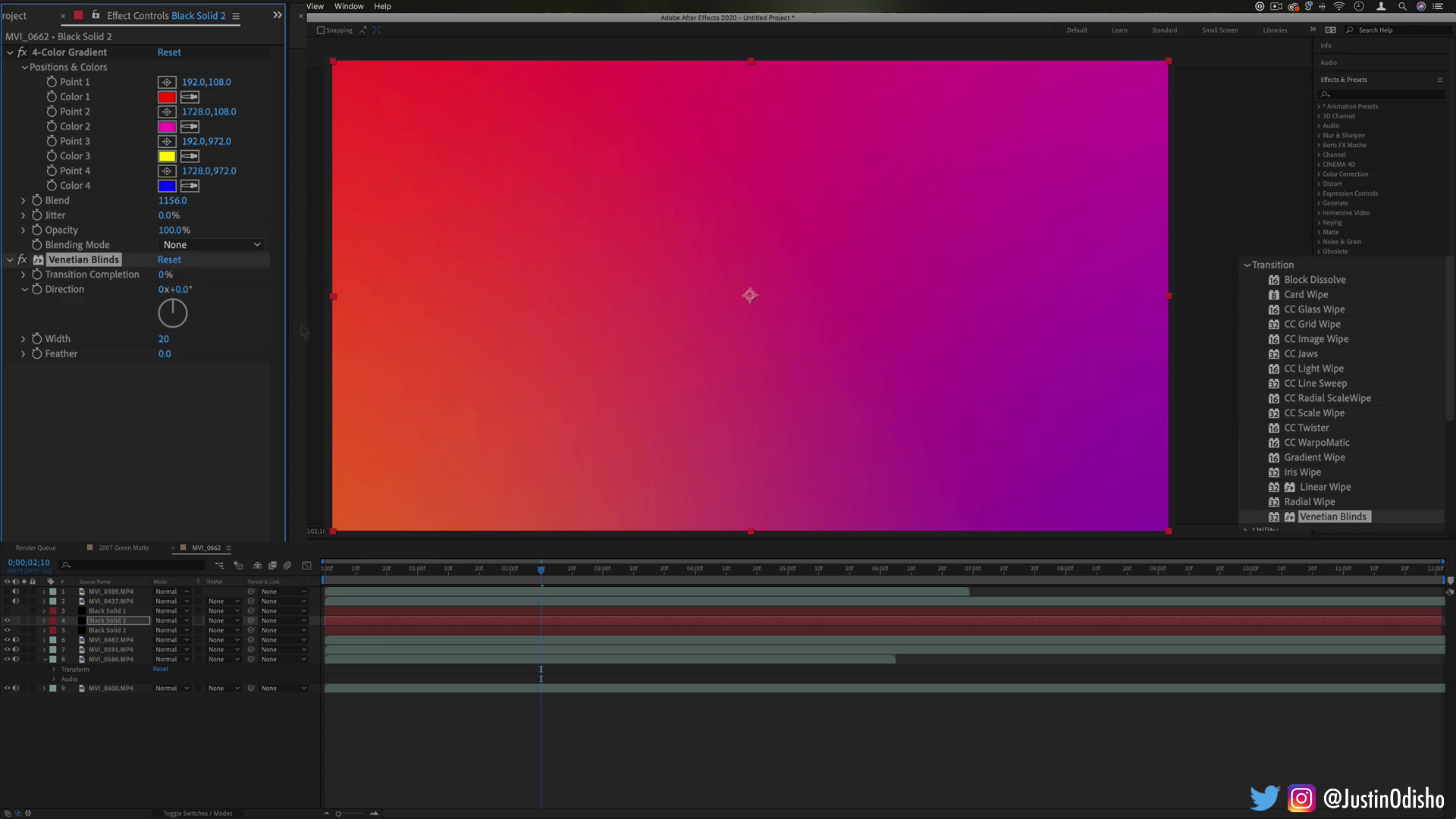
left_click_drag(165, 275, 197, 286)
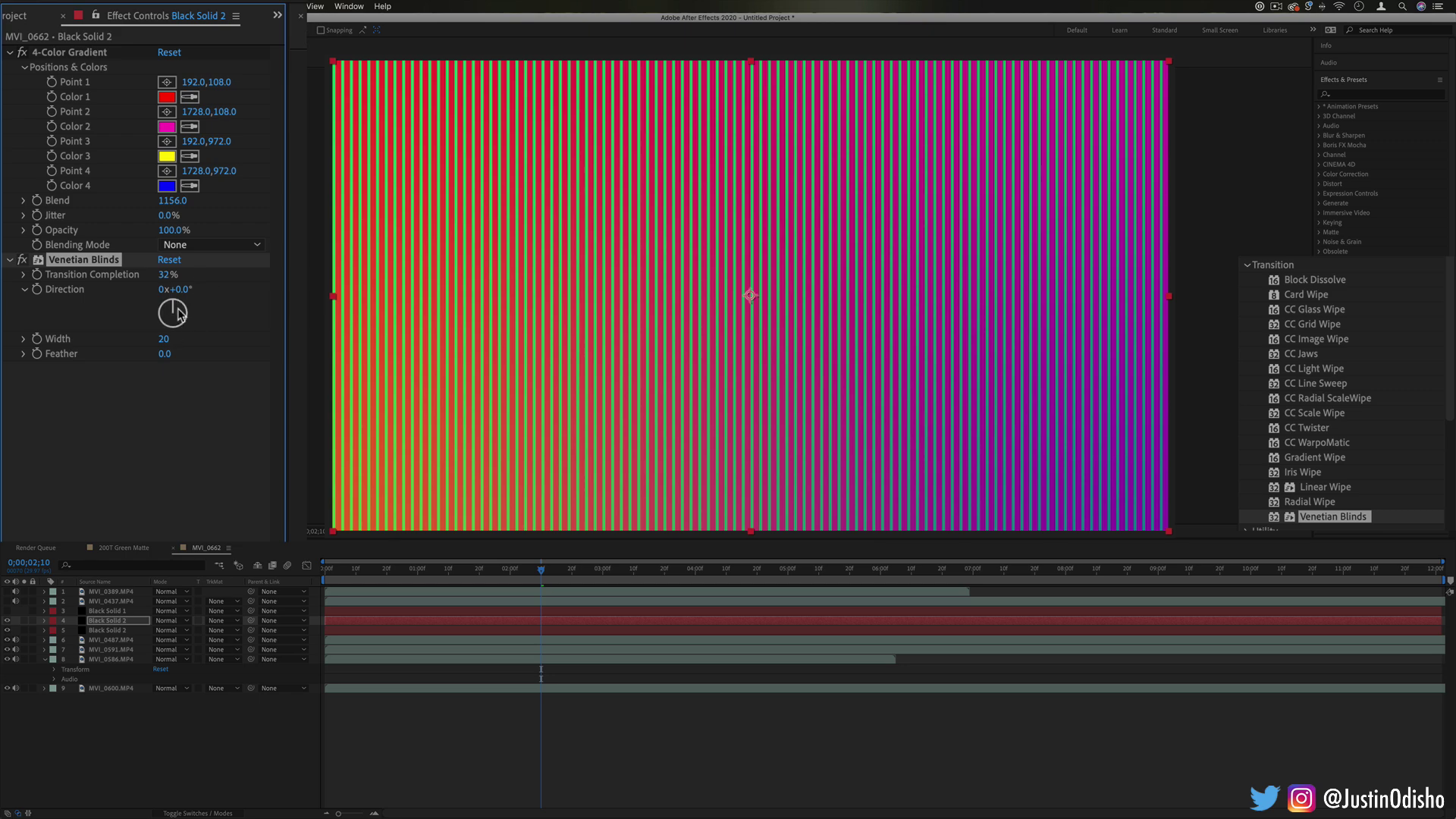
mouse_move(181, 314)
left_mouse_down()
mouse_move(200, 319)
mouse_move(166, 326)
mouse_move(174, 276)
mouse_move(171, 288)
mouse_move(275, 292)
mouse_move(171, 275)
mouse_move(83, 290)
mouse_move(174, 326)
left_mouse_up()
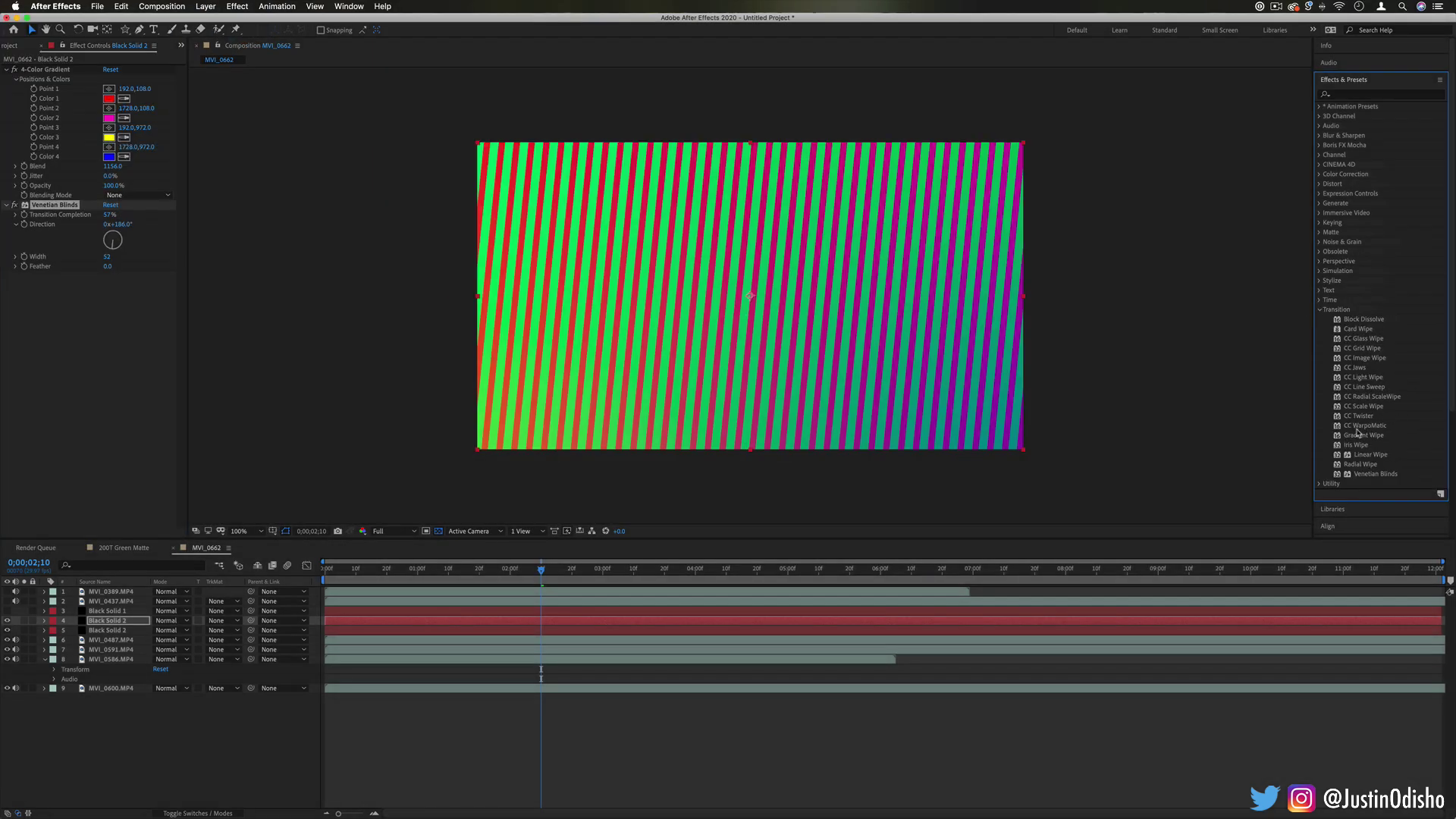
Browse the Distort, Transition and Utility effect categories, leaving only Utility expanded.
left_click(1319, 185)
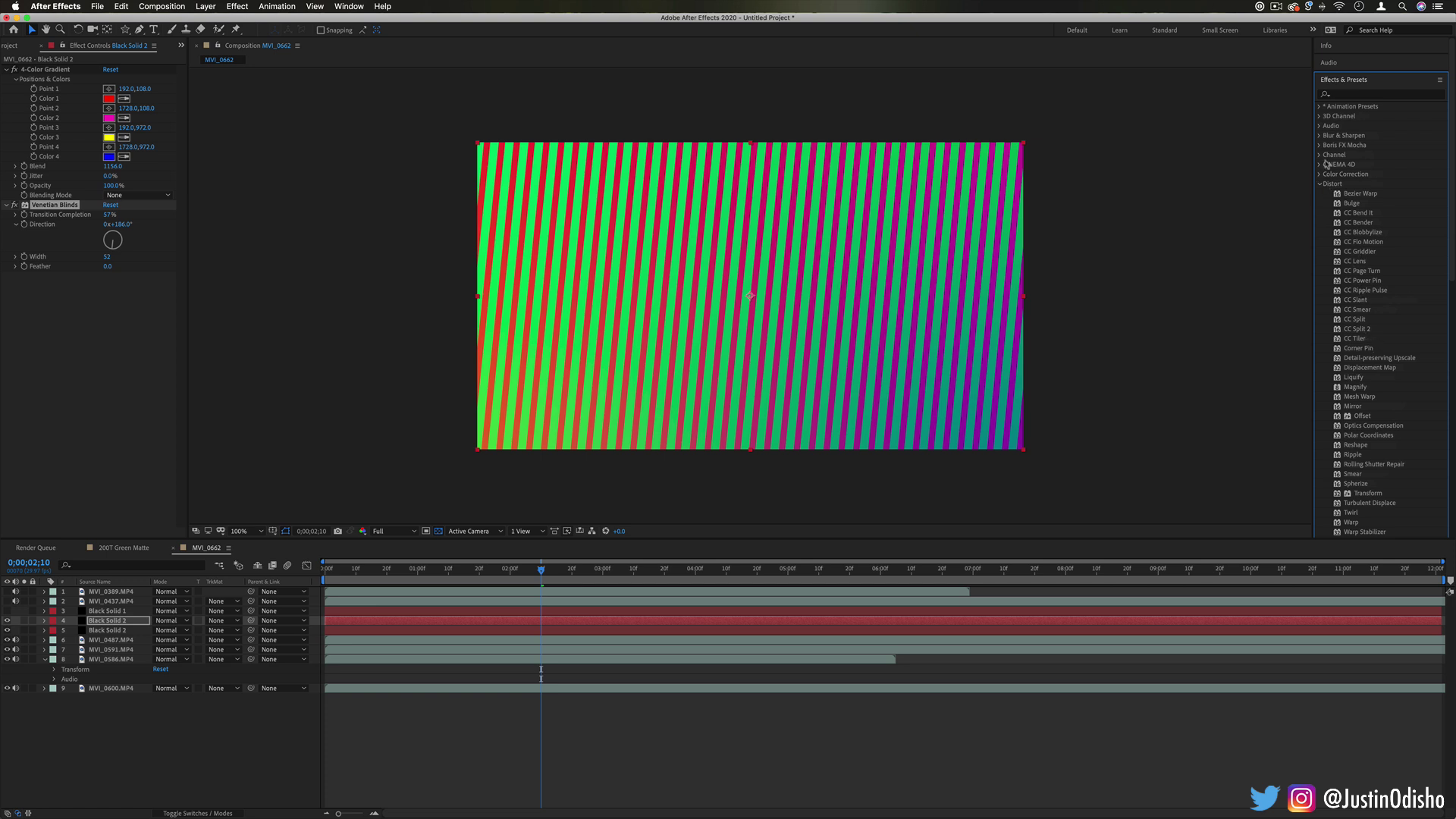
left_click(1319, 184)
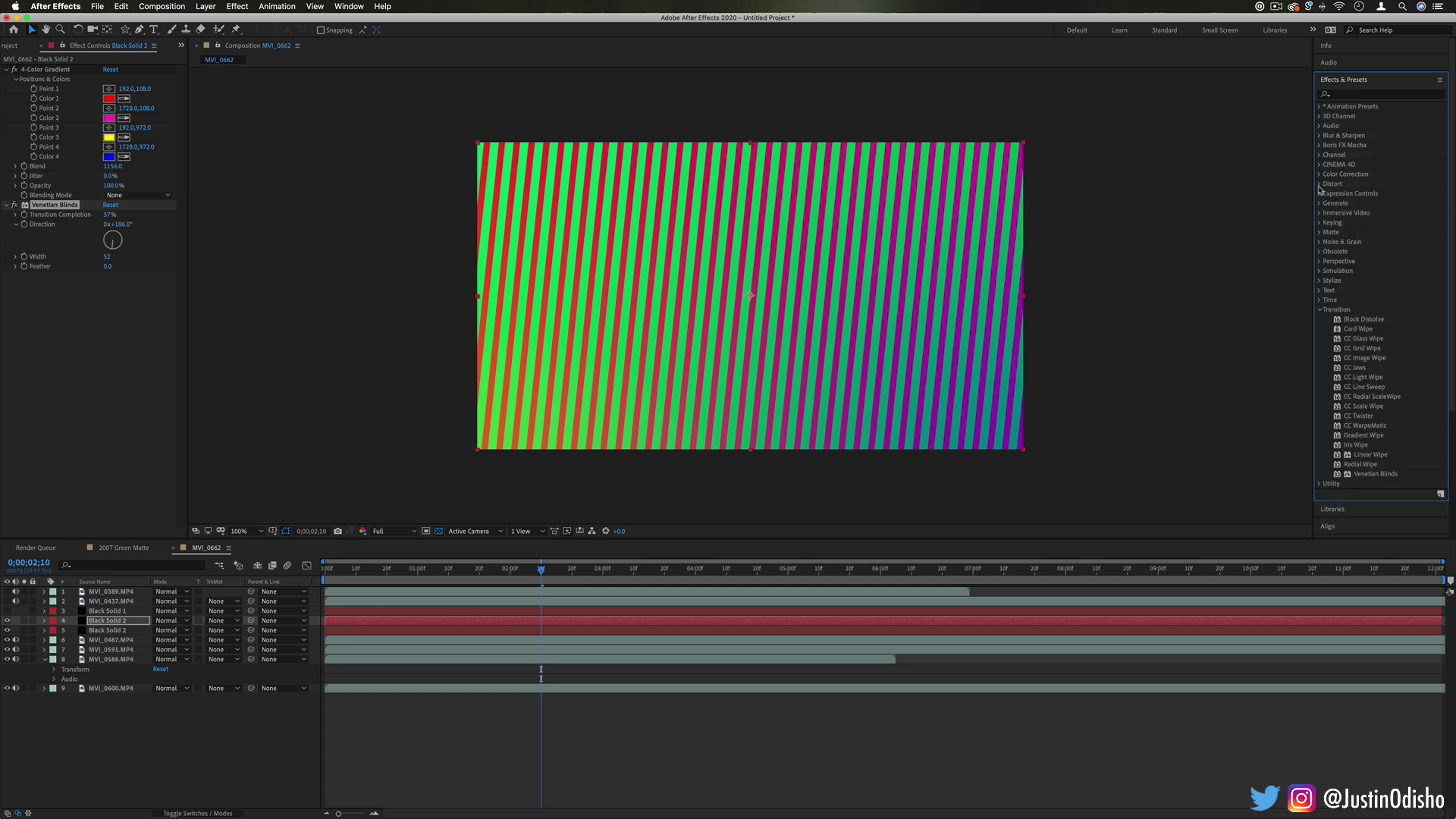
left_click(1357, 377)
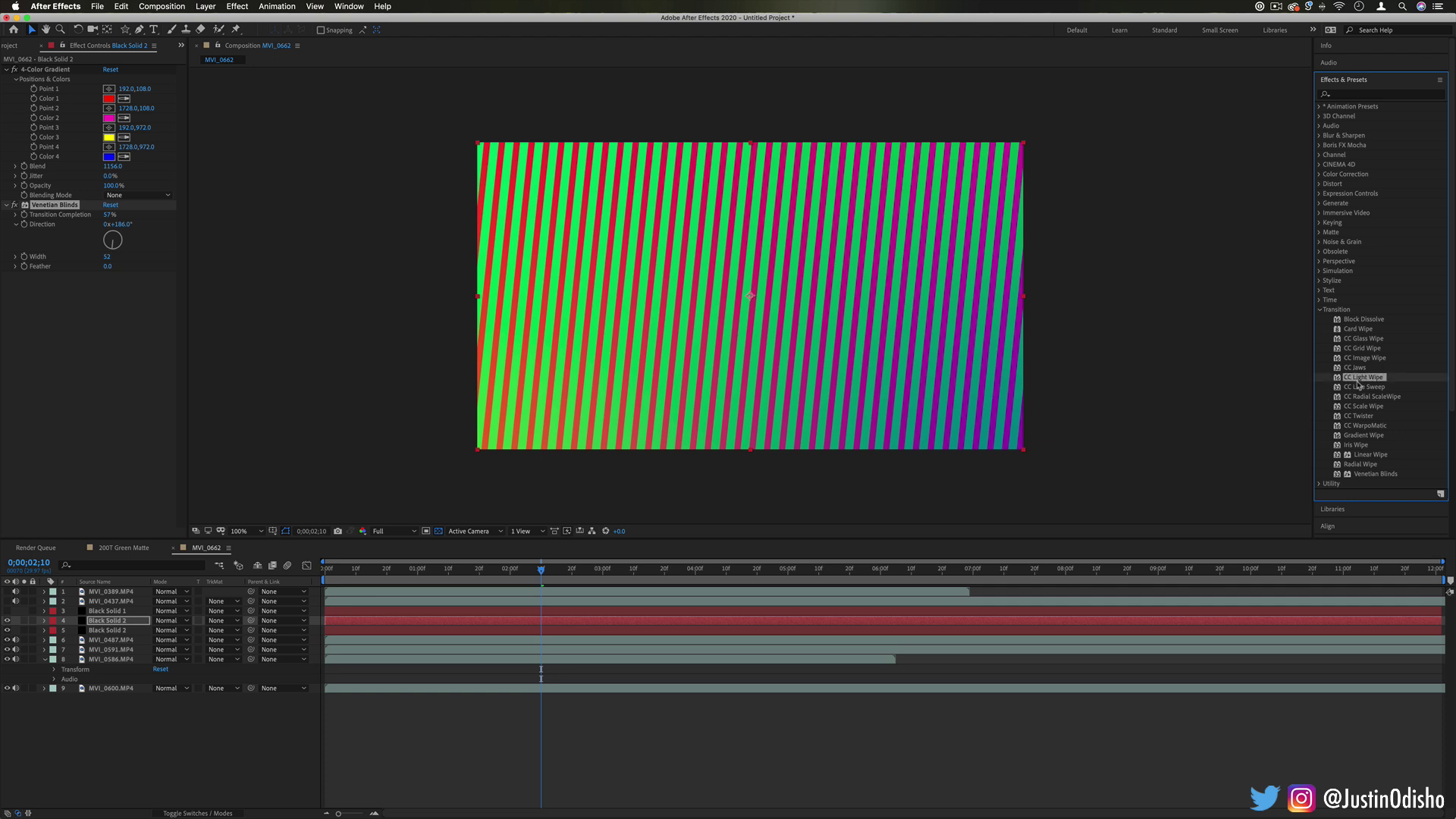
left_click(1320, 309)
left_click(1320, 310)
left_click(1321, 310)
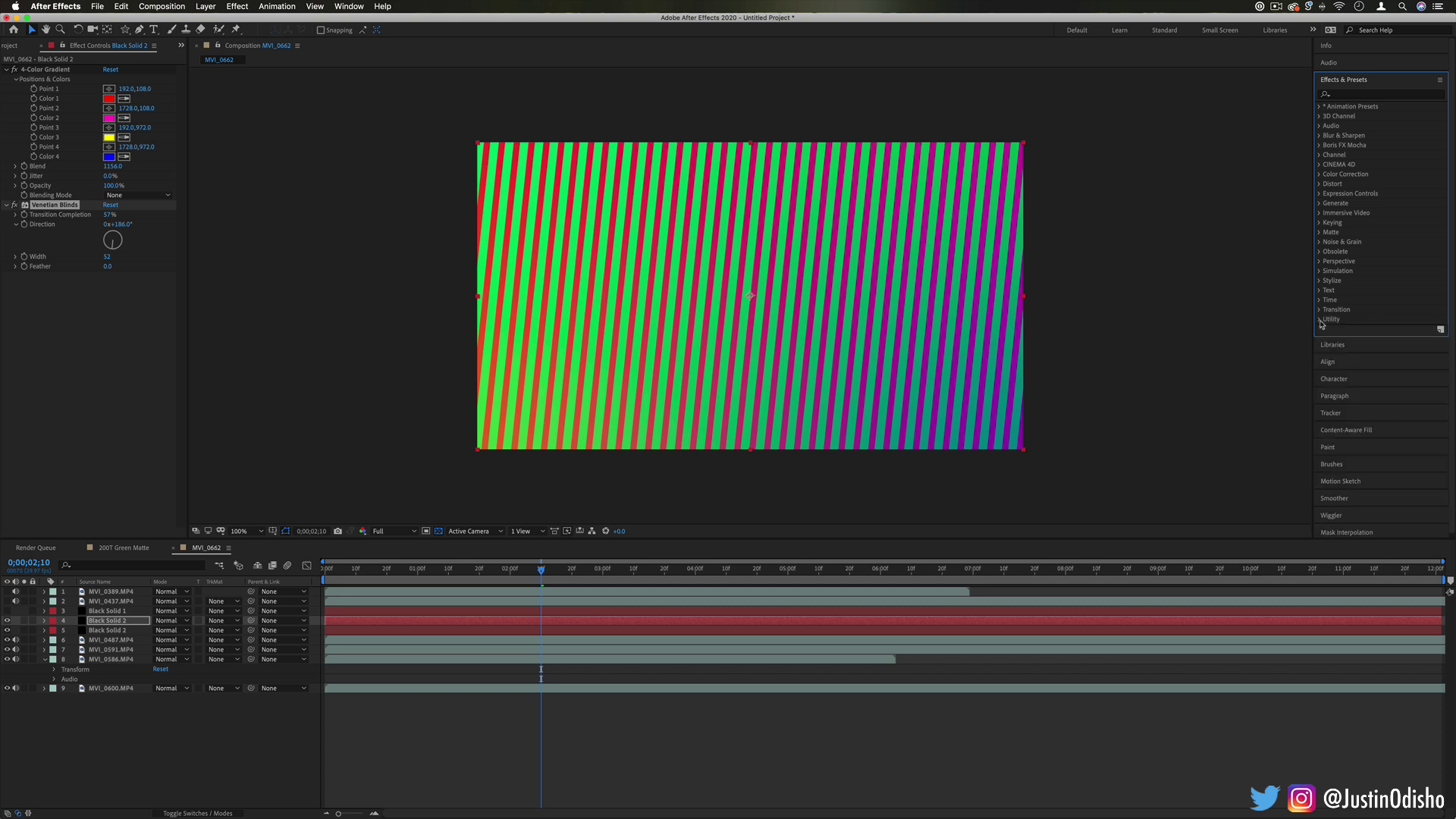
left_click(1330, 320)
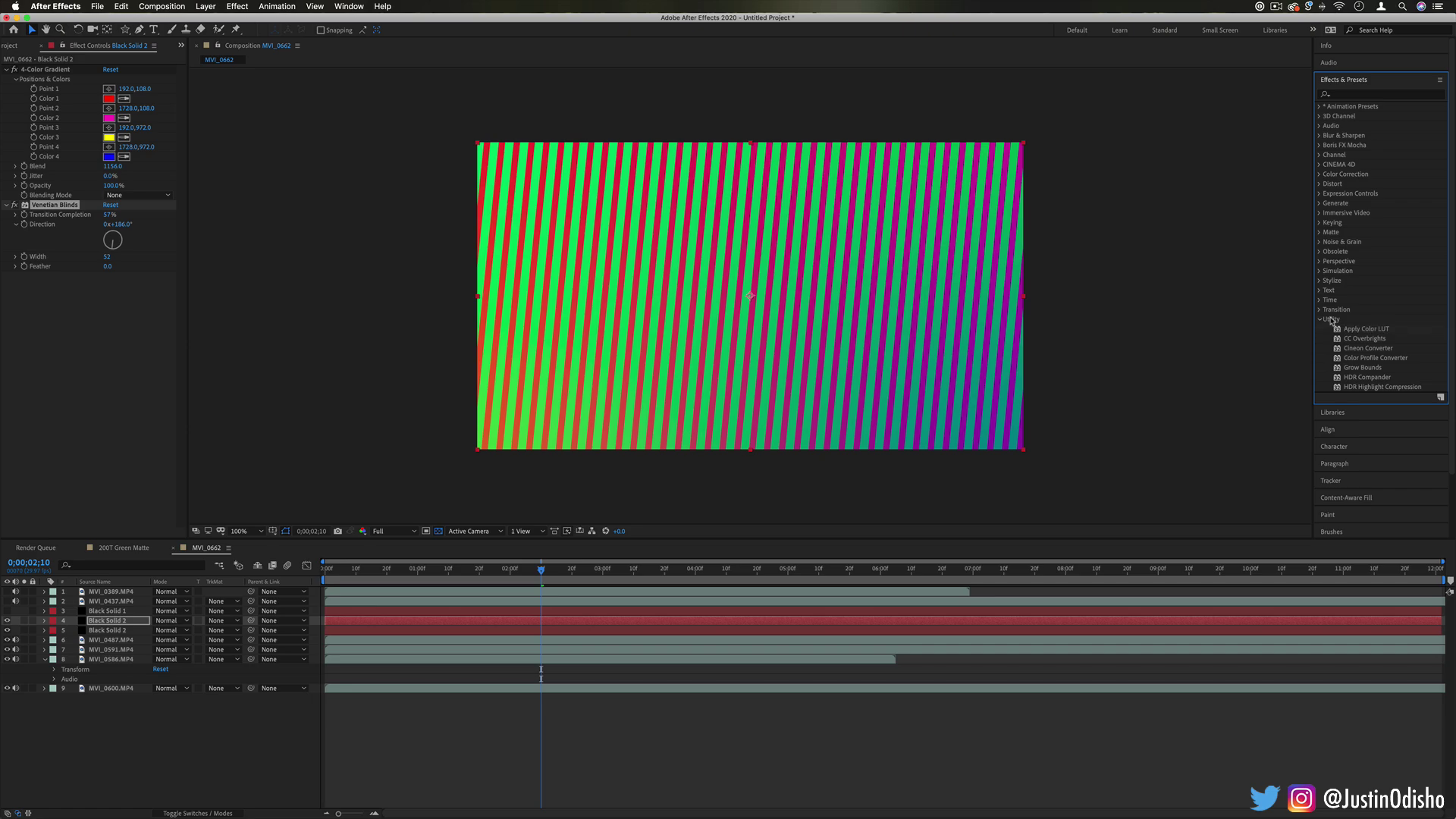